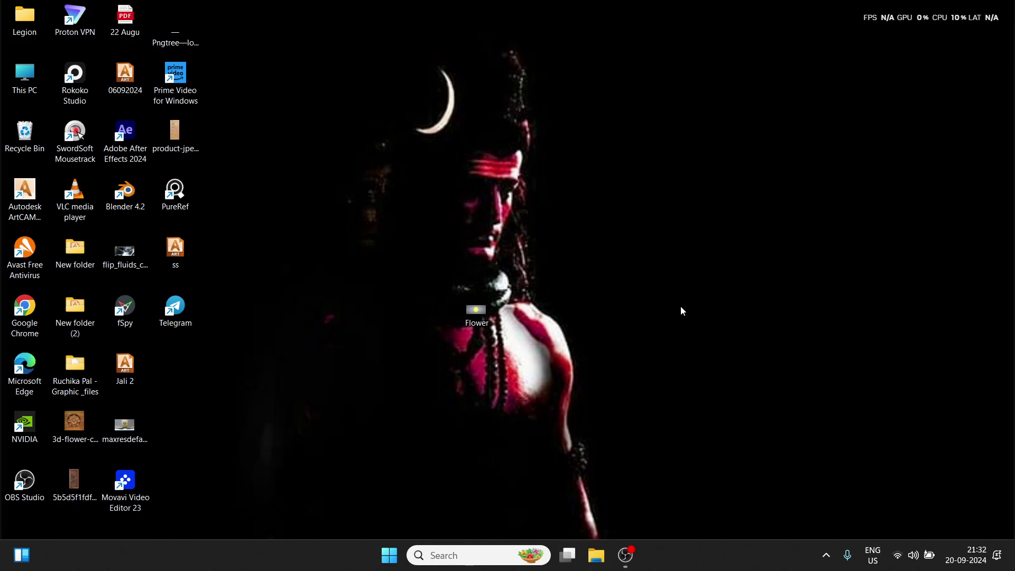
# - Launch Autodesk ArtCAM and create a new 1000 x 1000 mm model with the job origin at its centre
pyautogui.click(438, 562)
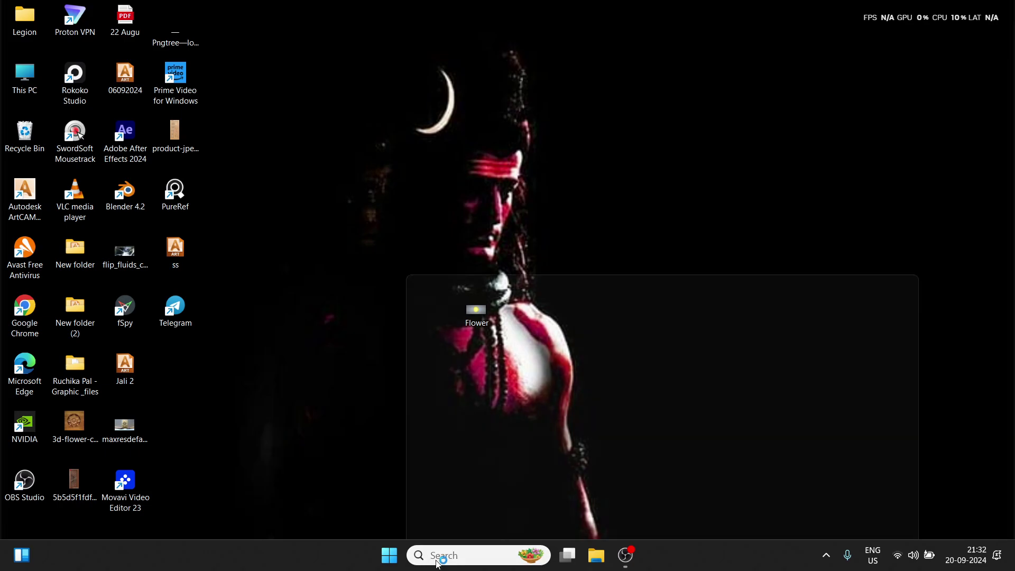
pyautogui.write('art')
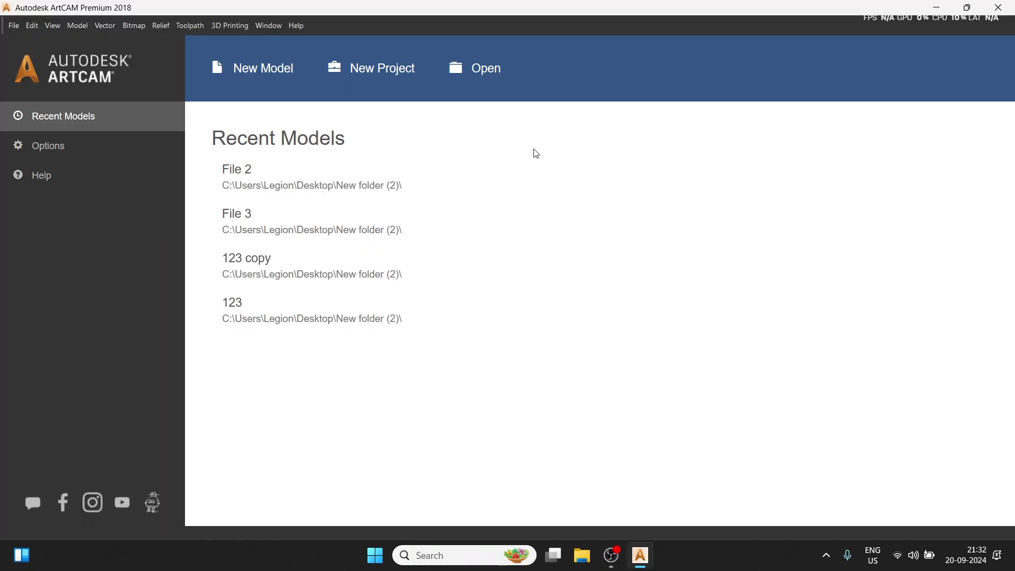
pyautogui.click(260, 81)
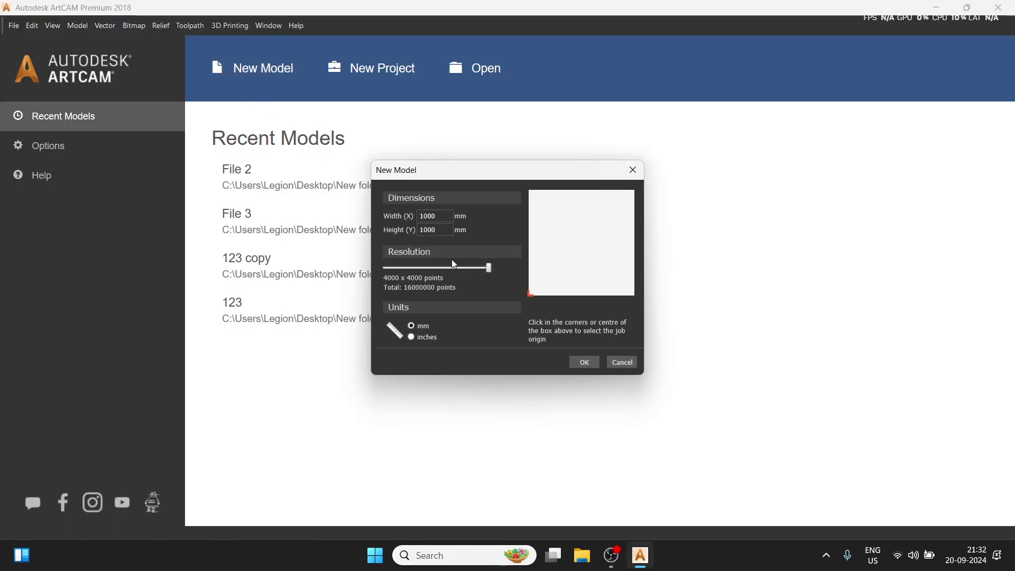
pyautogui.moveTo(481, 180); pyautogui.dragTo(506, 176)
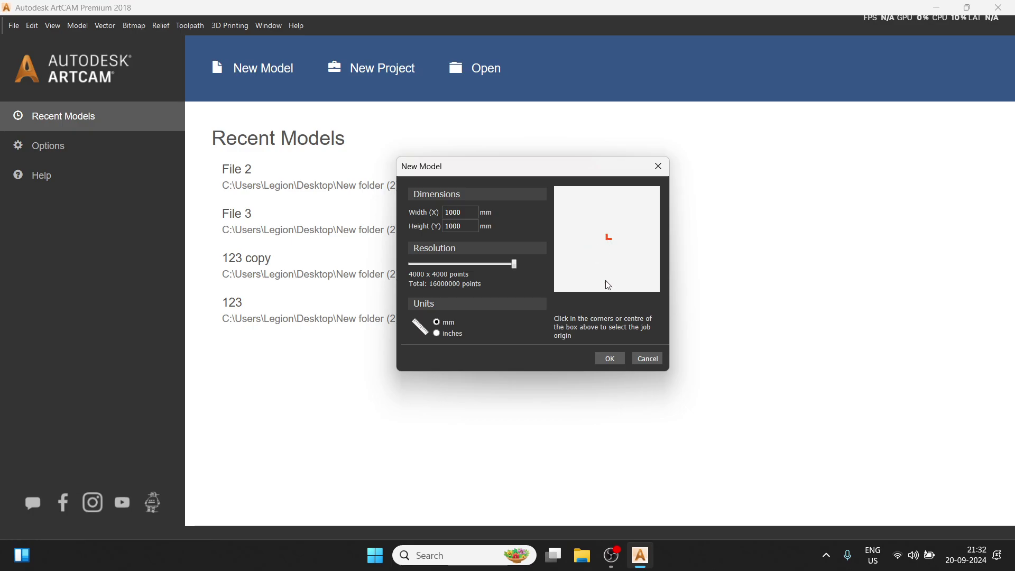
pyautogui.click(610, 359)
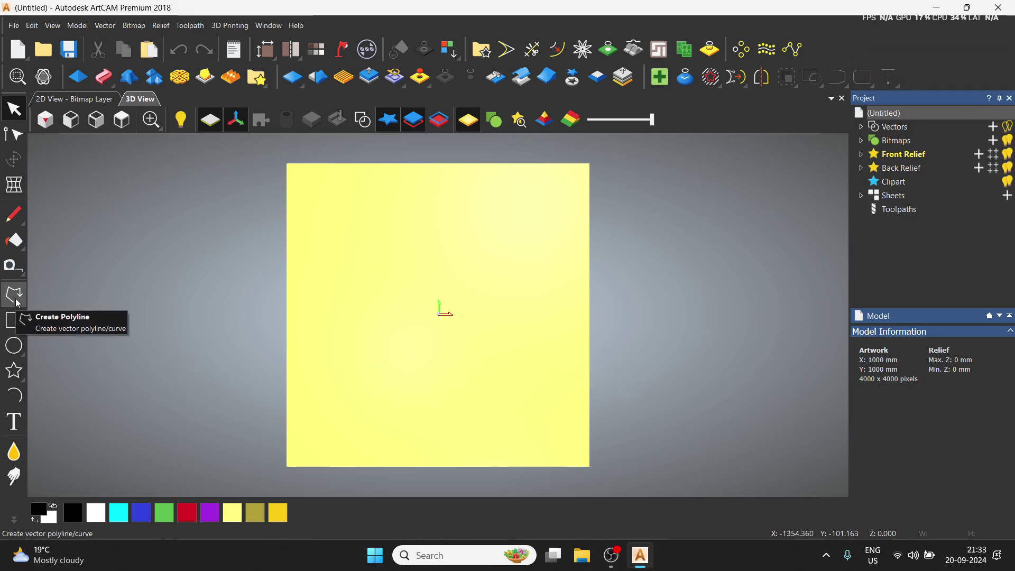
# - Draw a rectangle about 525 mm wide and 265 mm high around the middle of the model
pyautogui.click(15, 396)
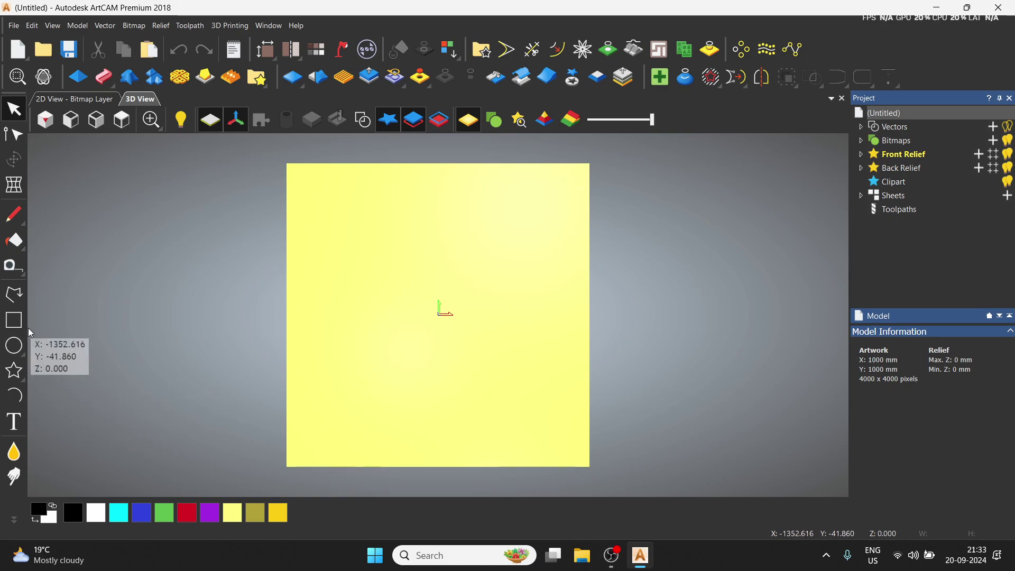
pyautogui.click(14, 321)
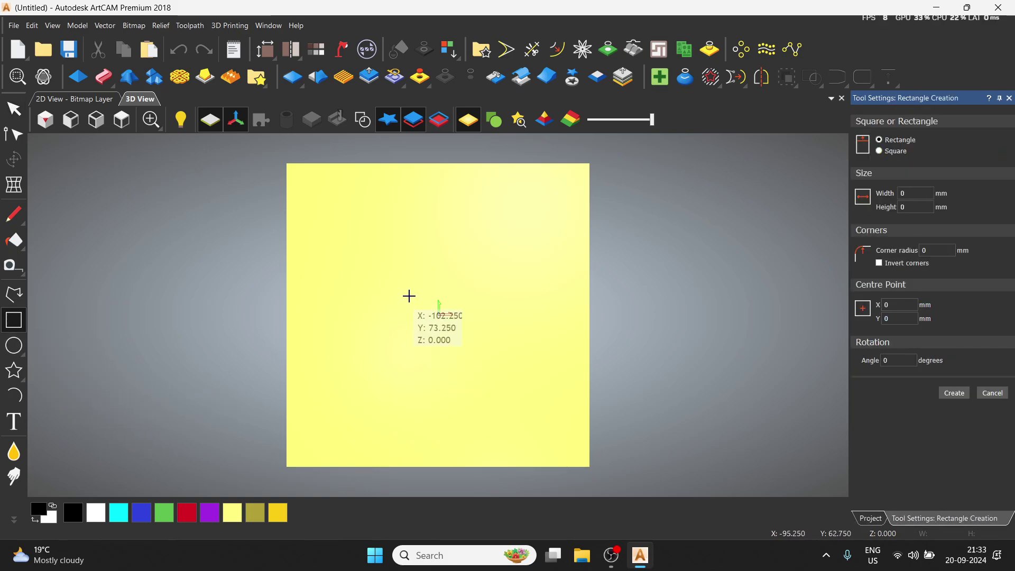
pyautogui.moveTo(379, 263); pyautogui.dragTo(534, 338)
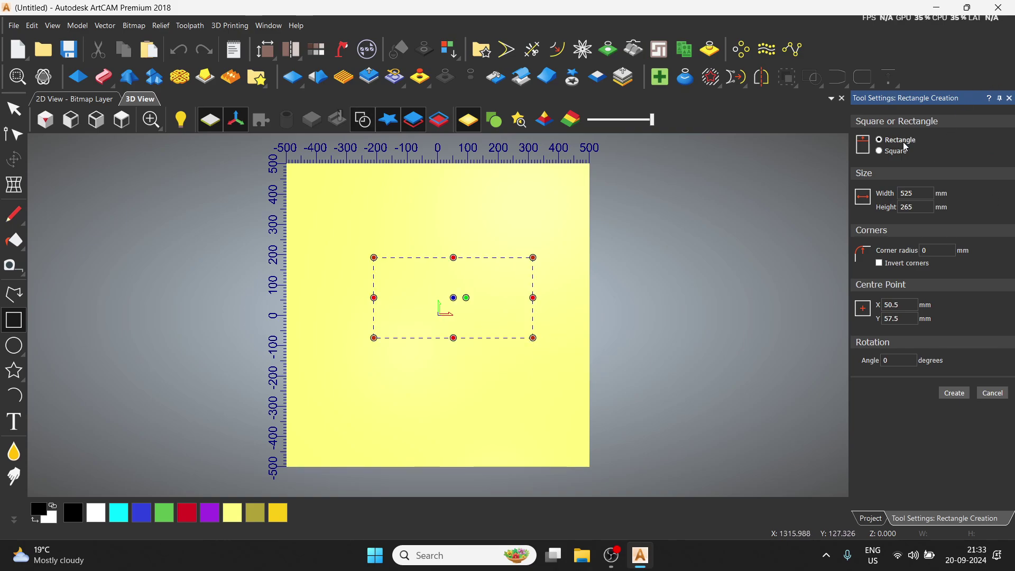
# - Equalise the sides at 265 mm with the Square option, return to Rectangle and set the height to 300 mm
pyautogui.click(881, 152)
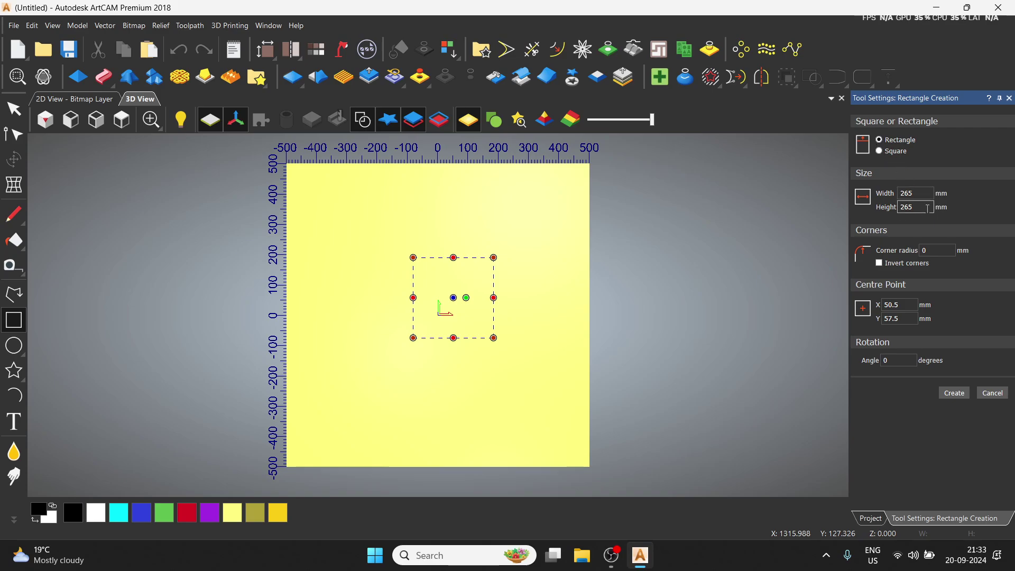
pyautogui.moveTo(929, 209); pyautogui.dragTo(877, 210)
pyautogui.write('300')
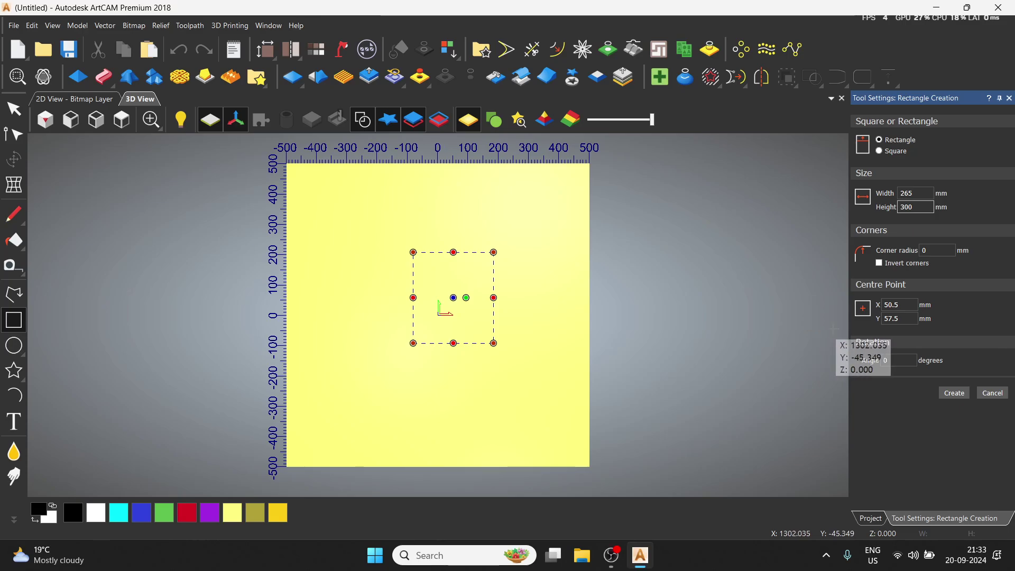
# - Try a 5 mm corner radius on the rectangle, increase it to 15 mm and invert the corners
pyautogui.scroll(1, 491, 276)
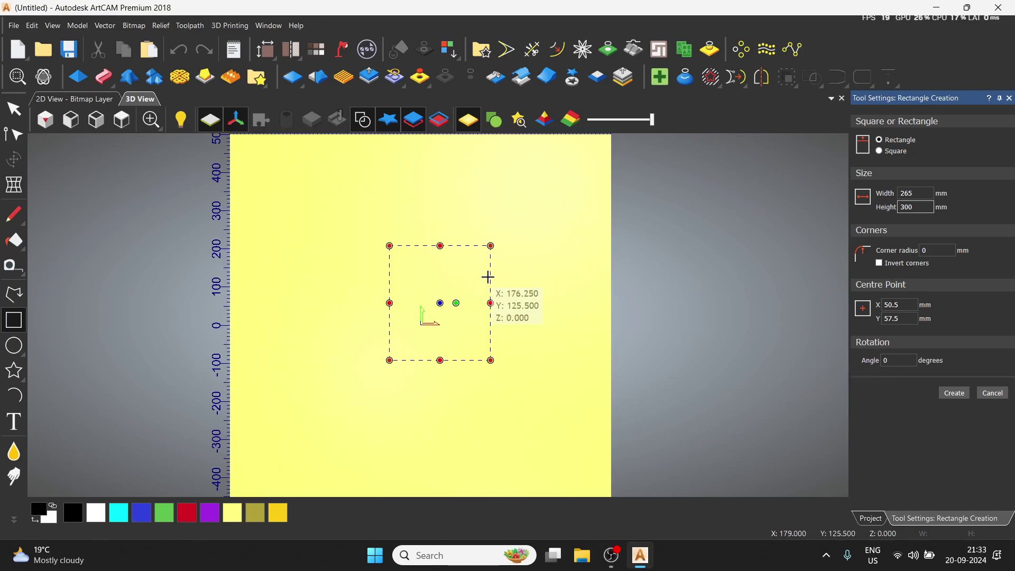
pyautogui.scroll(2, 392, 248)
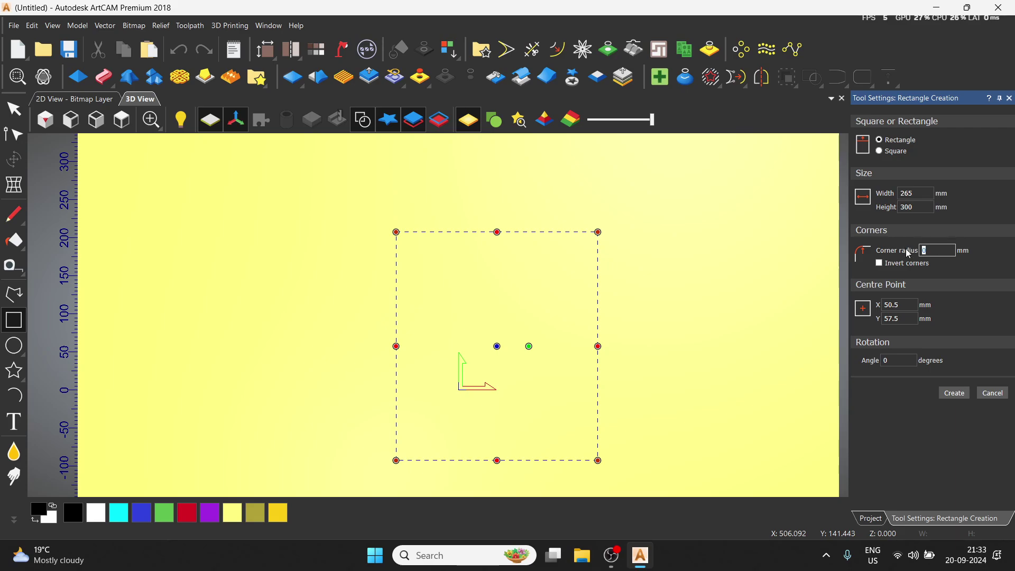
pyautogui.write('5')
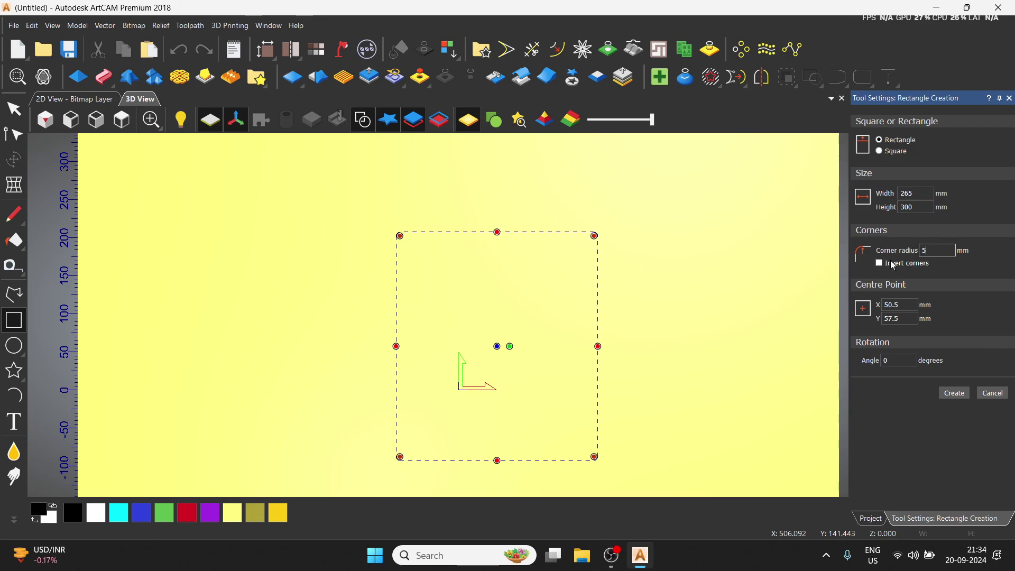
pyautogui.scroll(2, 578, 245)
pyautogui.doubleClick(941, 249)
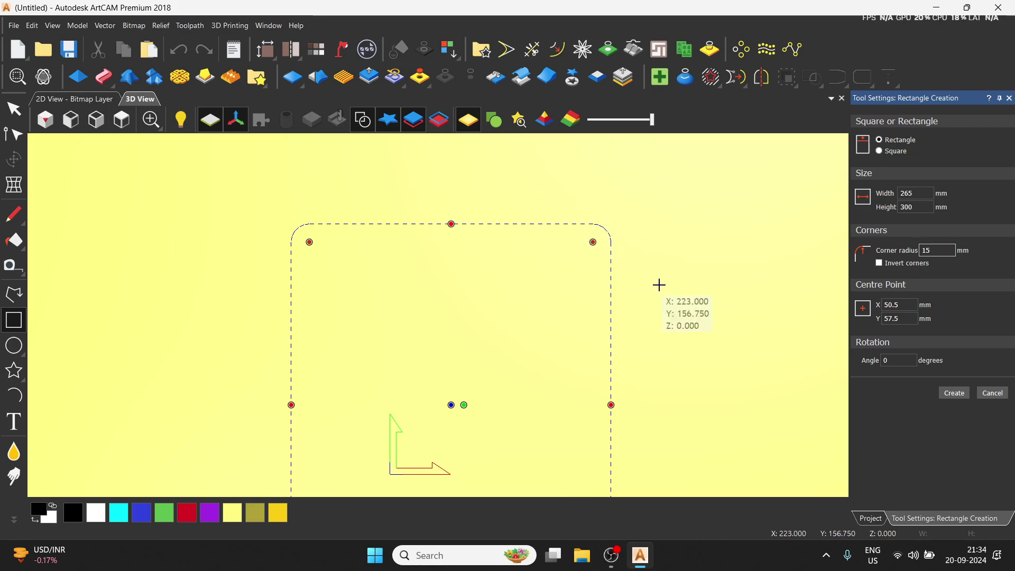
pyautogui.click(880, 263)
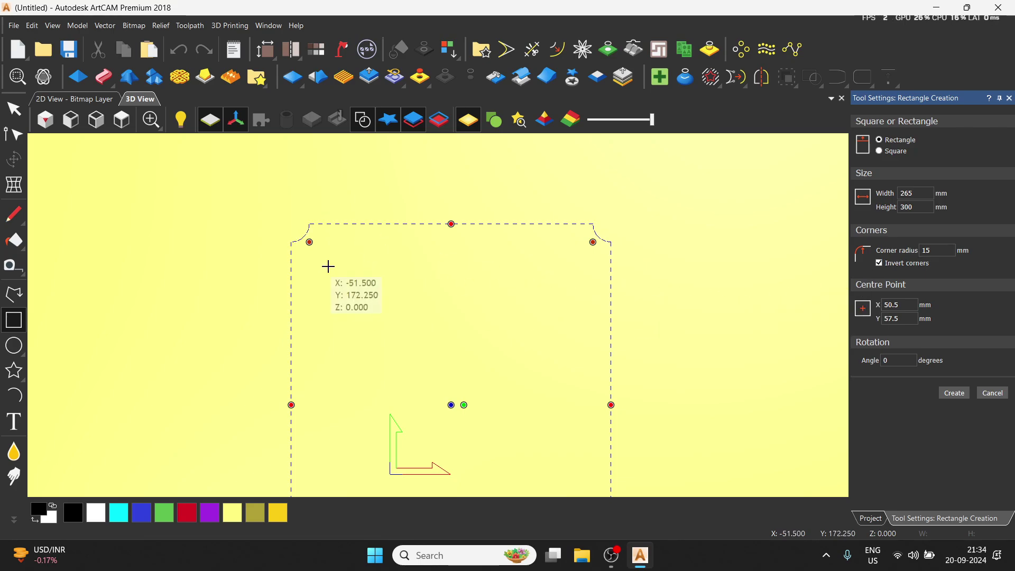
# - Set the rectangle's centre point to X 0 mm and Y 0 mm
pyautogui.scroll(-5, 329, 266)
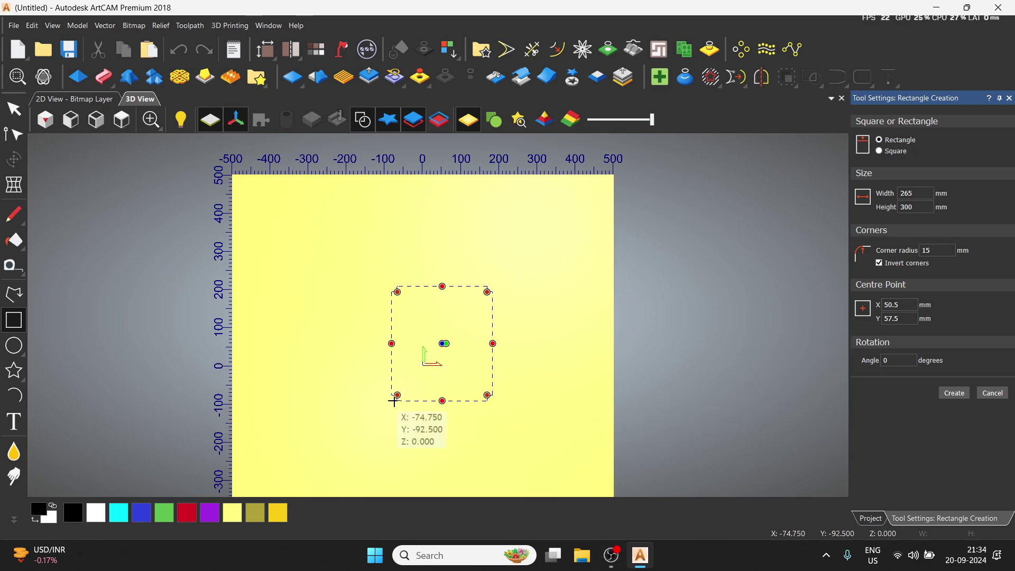
pyautogui.doubleClick(912, 302)
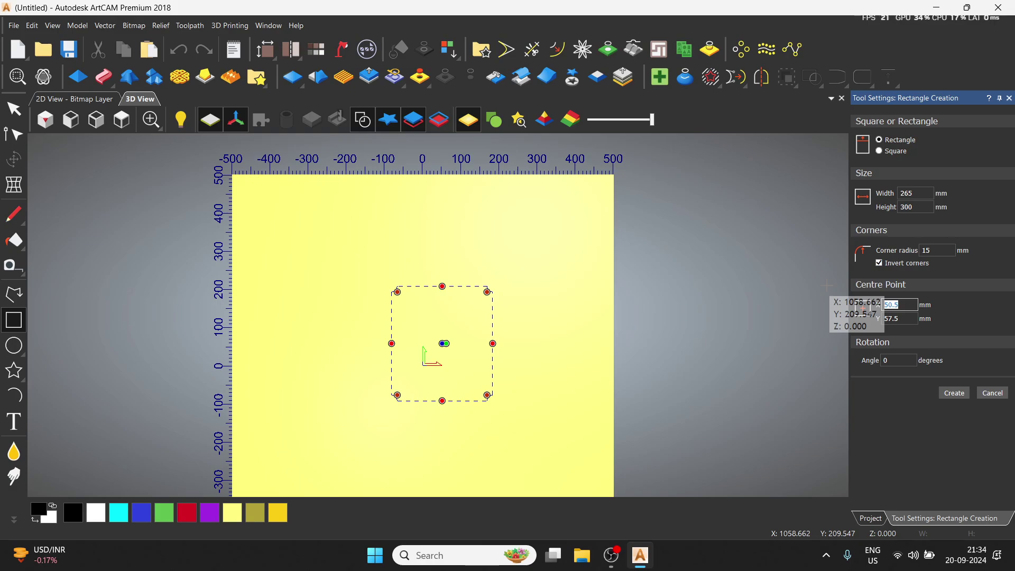
pyautogui.click(911, 314)
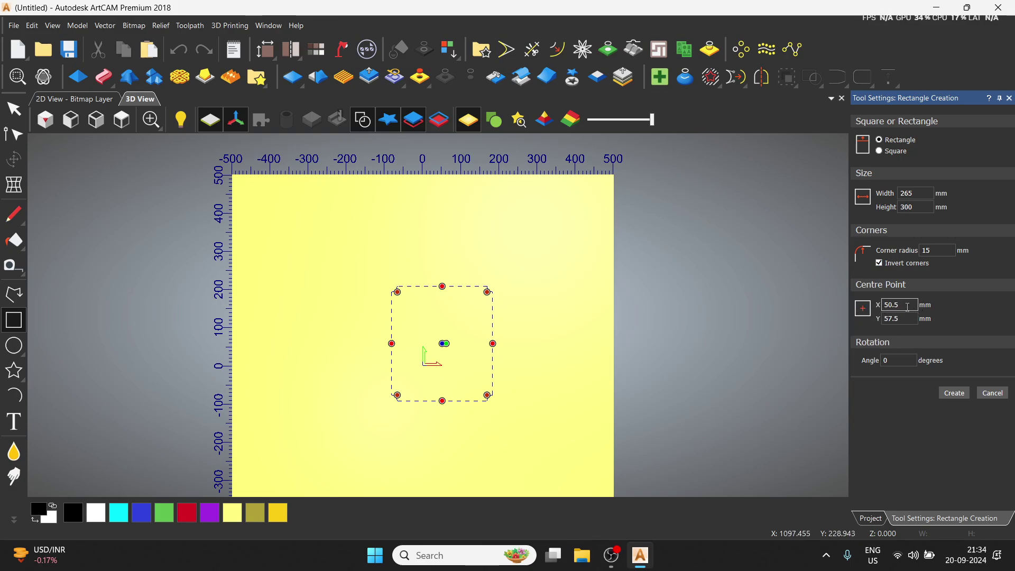
pyautogui.press('BackSpace')
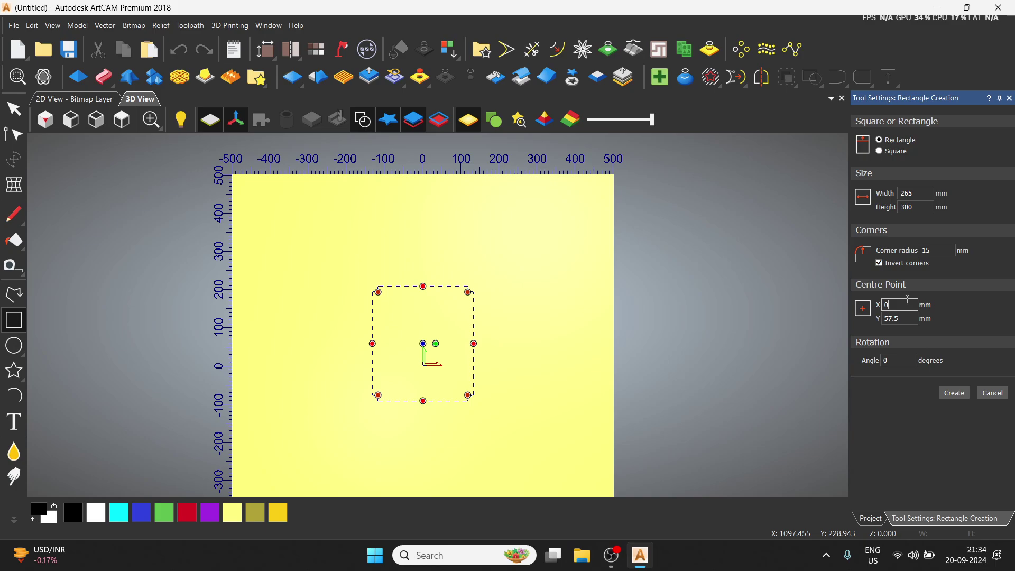
pyautogui.press('BackSpace')
pyautogui.press('BackSpace')
pyautogui.press('BackSpace')
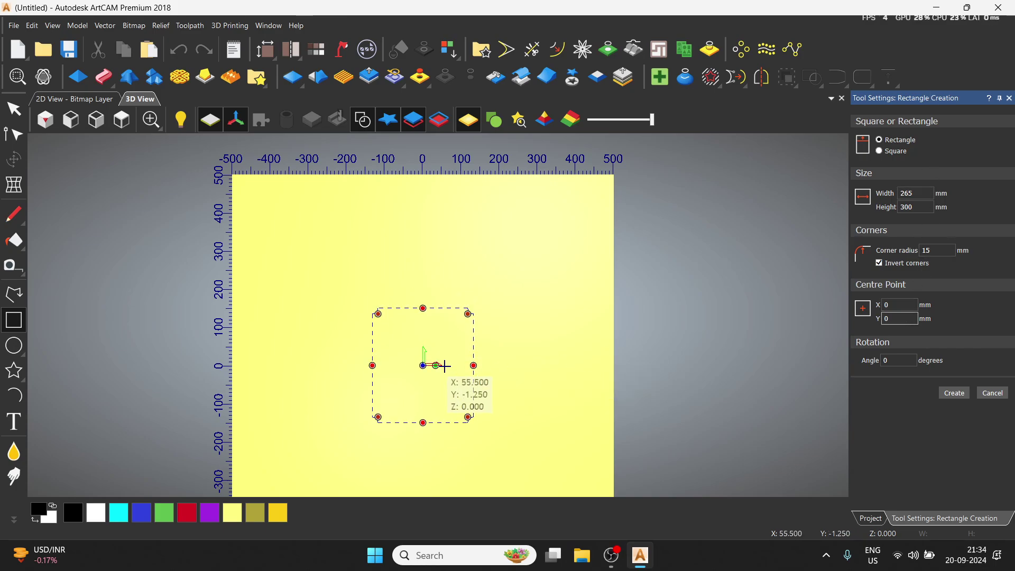
# - Set the rectangle's centre point to X 150 mm and Y 150 mm
pyautogui.click(907, 306)
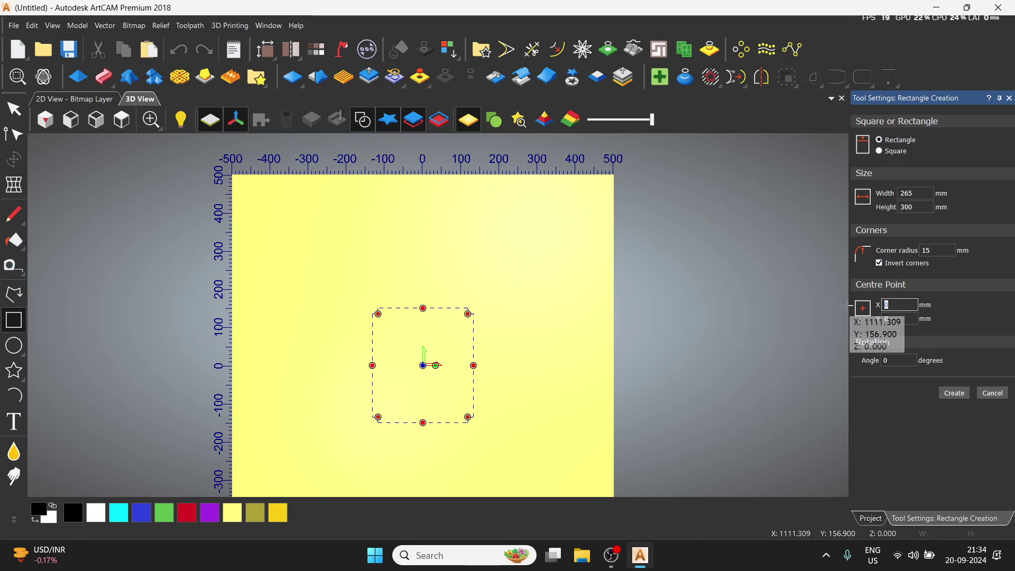
pyautogui.scroll(1, 848, 305)
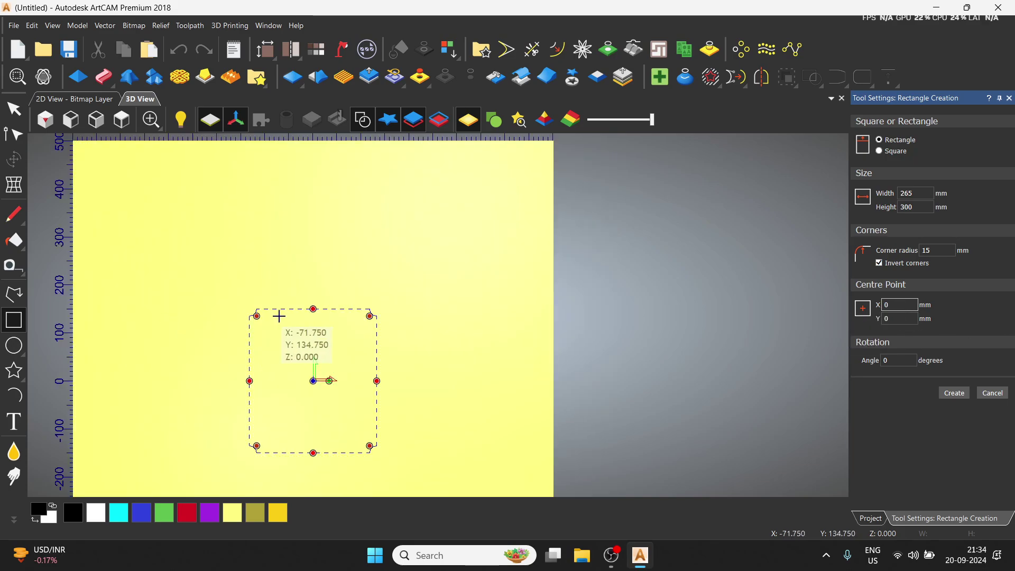
pyautogui.scroll(-1, 272, 317)
pyautogui.write('150')
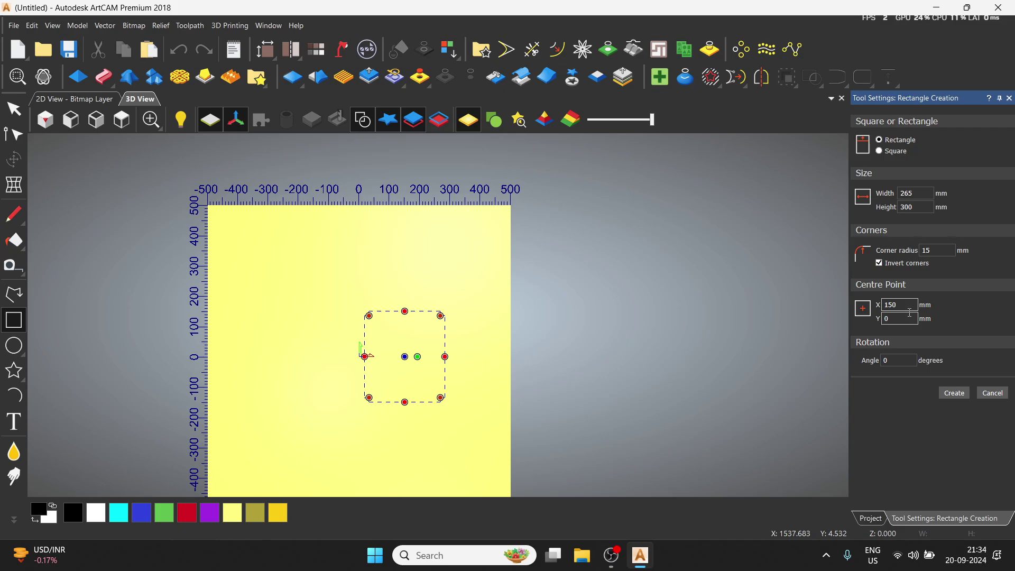
pyautogui.write('150')
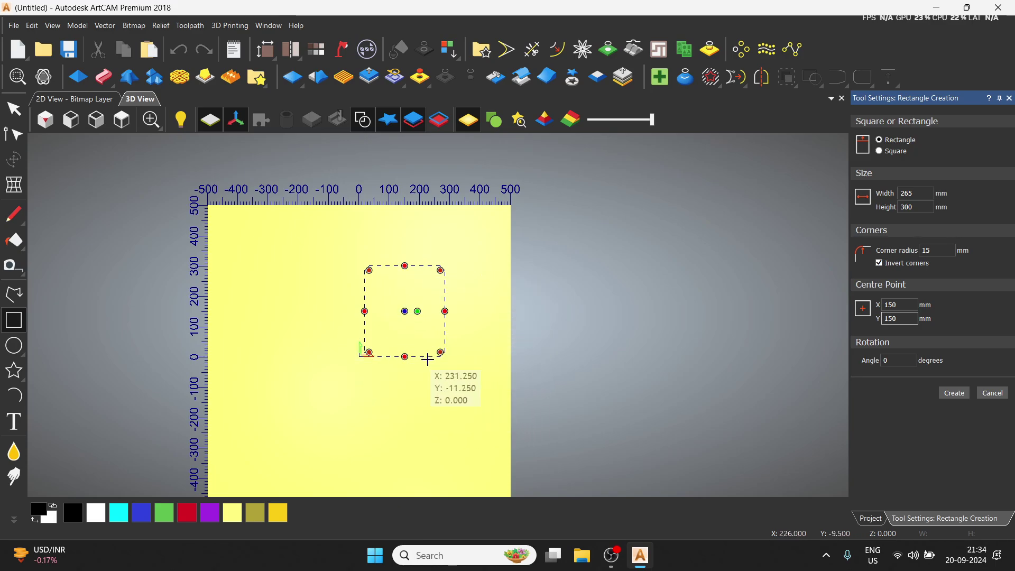
# - Set the rectangle's rotation angle to 15 degrees
pyautogui.click(910, 359)
pyautogui.press('BackSpace')
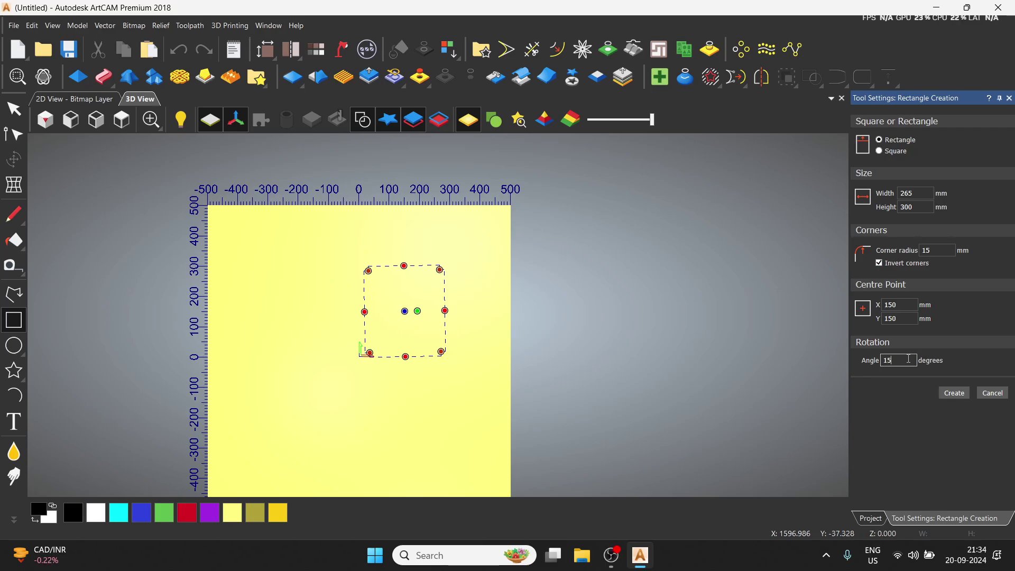
pyautogui.press('Return')
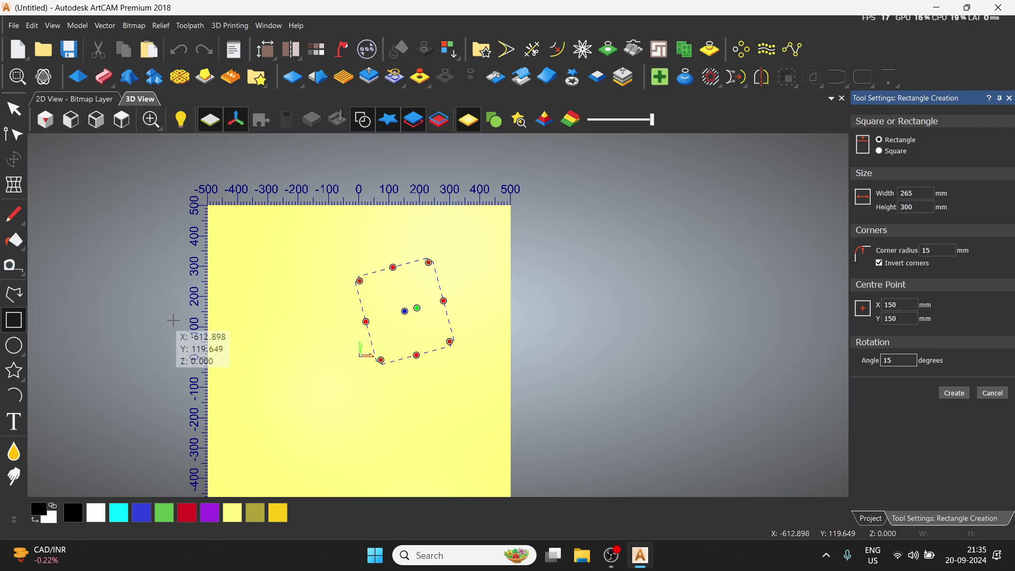
# - Create the shape as a 300 mm square and move it over the model's origin
pyautogui.click(881, 151)
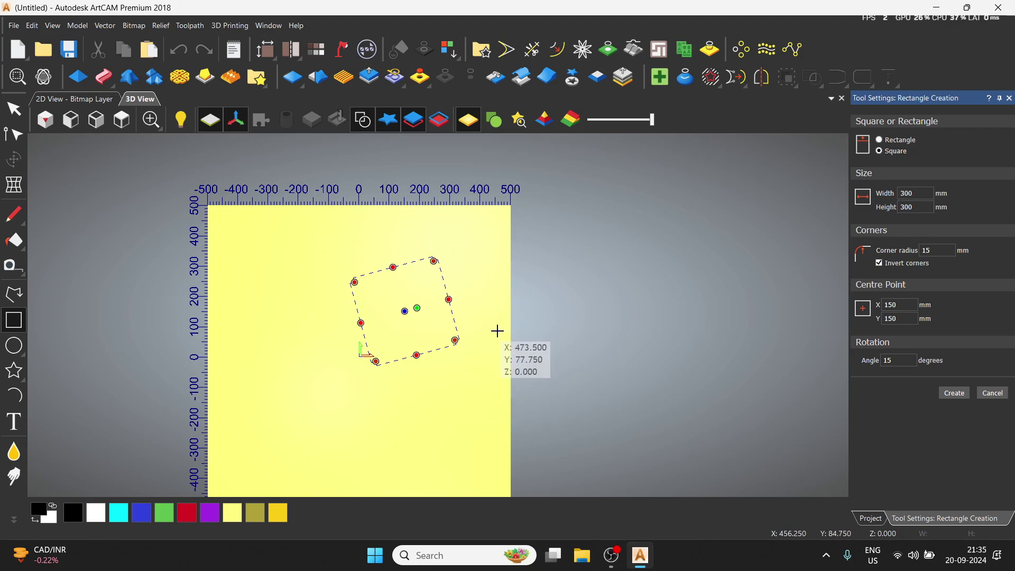
pyautogui.click(959, 396)
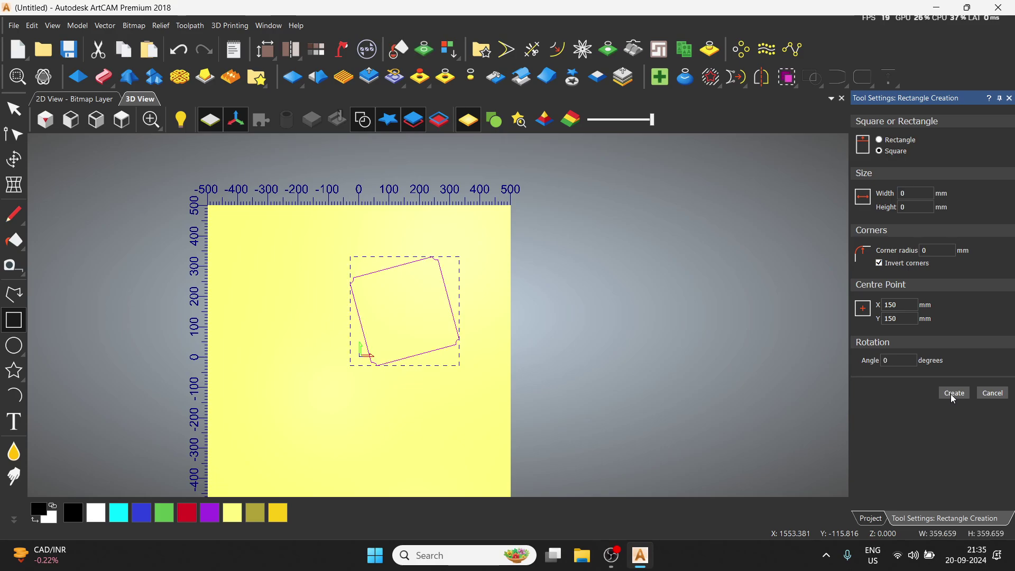
pyautogui.click(1000, 399)
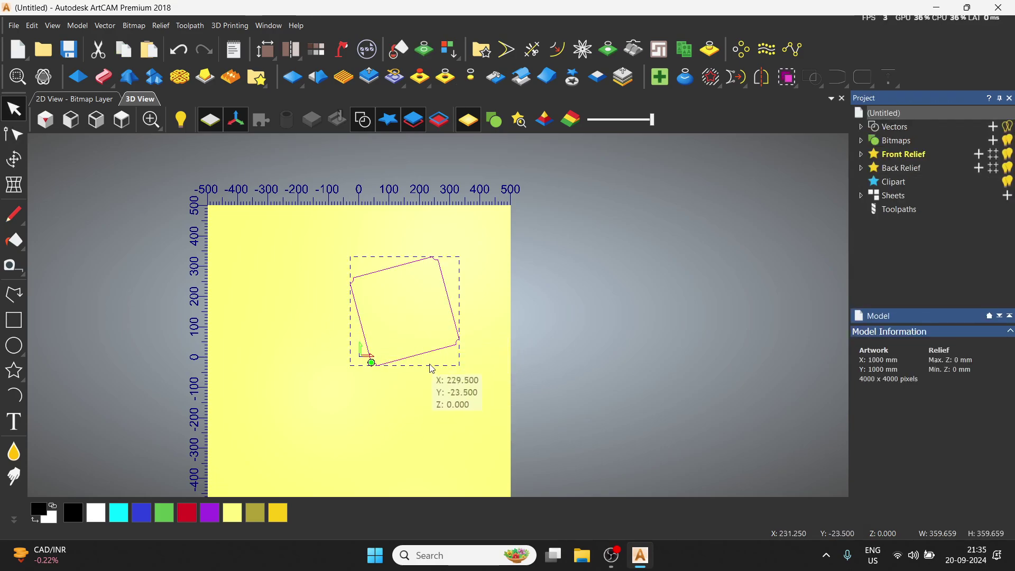
pyautogui.moveTo(431, 365); pyautogui.dragTo(386, 422)
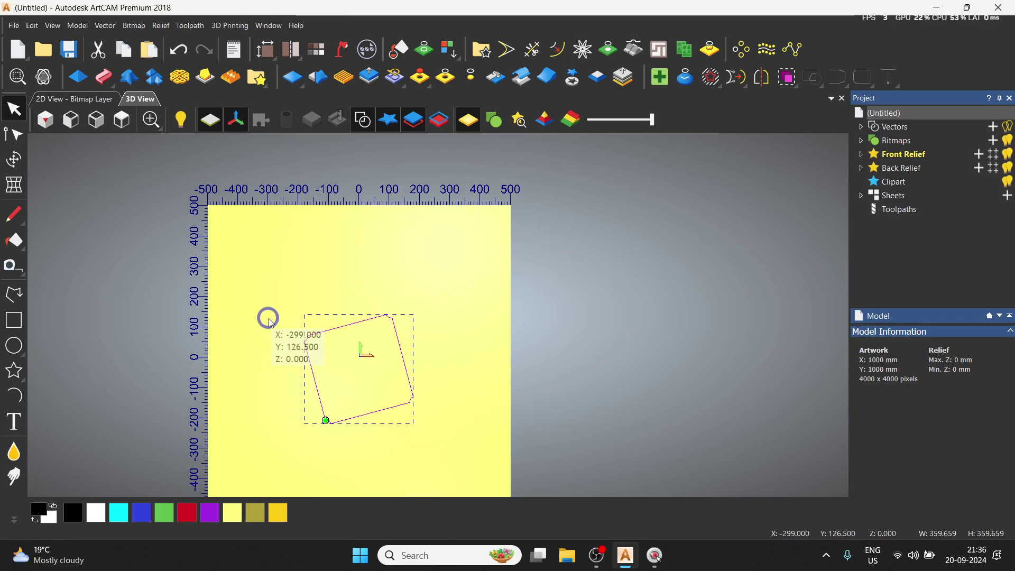
# - Delete the rotated square from the model
pyautogui.click(17, 347)
pyautogui.click(12, 108)
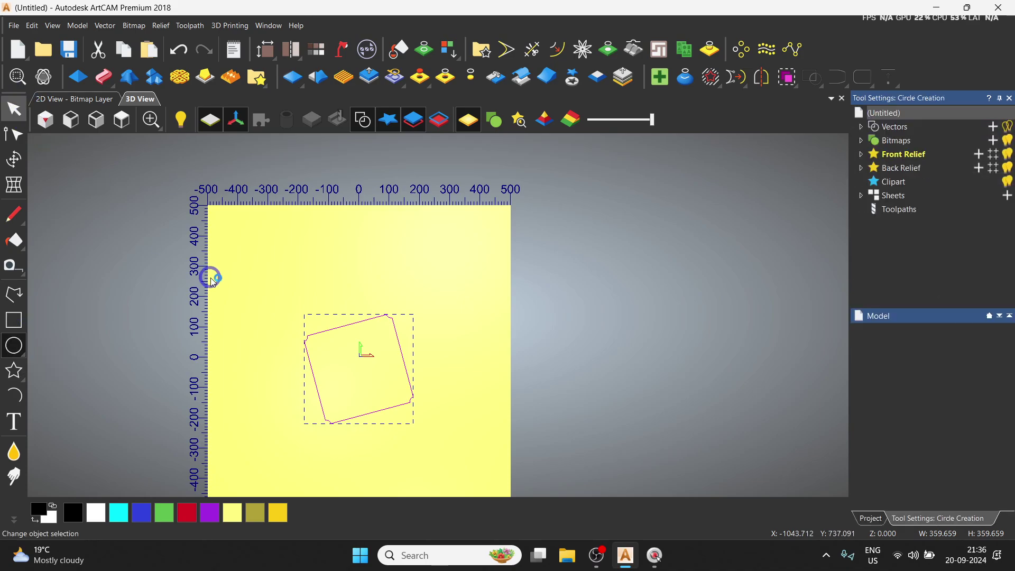
pyautogui.press('Delete')
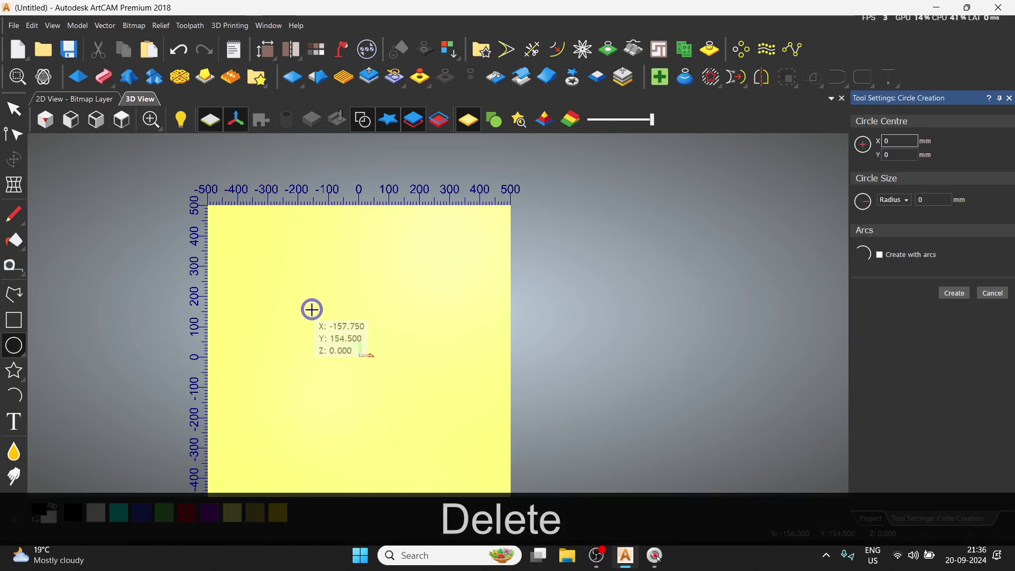
# - Sketch a circle with a radius of about 217 mm and set its centre to X 0 mm, Y 0 mm
pyautogui.moveTo(309, 305); pyautogui.dragTo(365, 338)
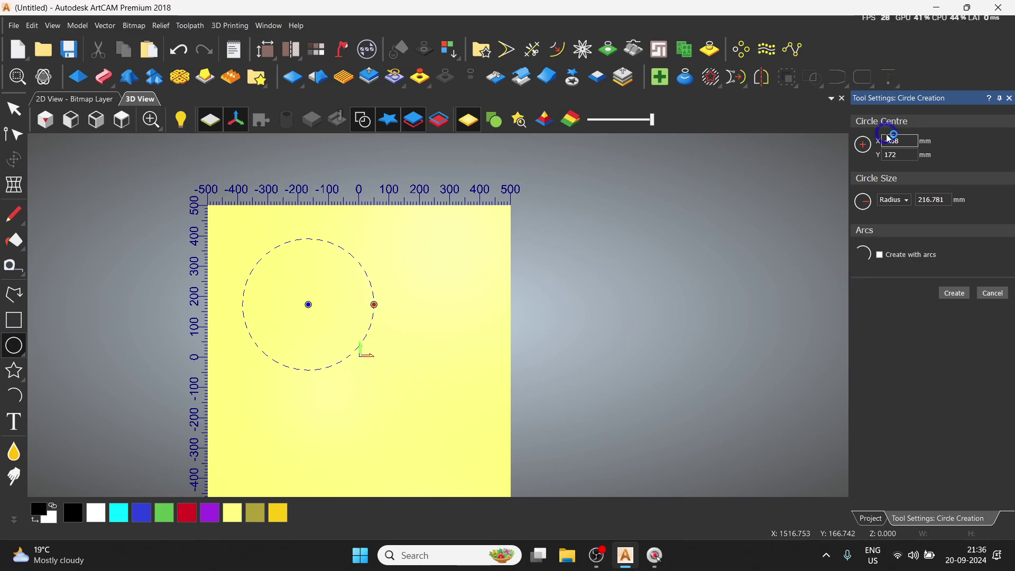
pyautogui.click(909, 142)
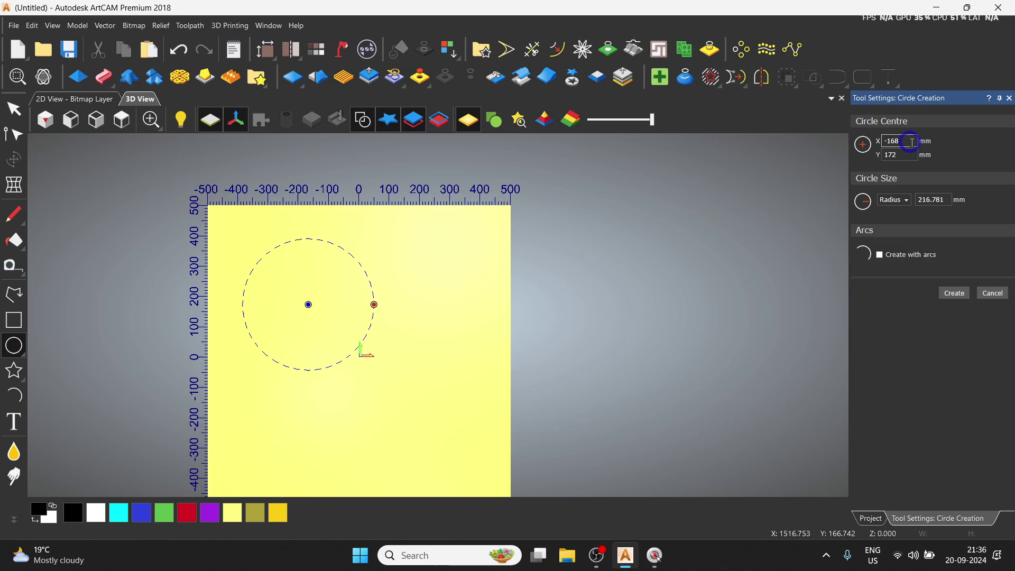
pyautogui.write('0')
pyautogui.press('Tab')
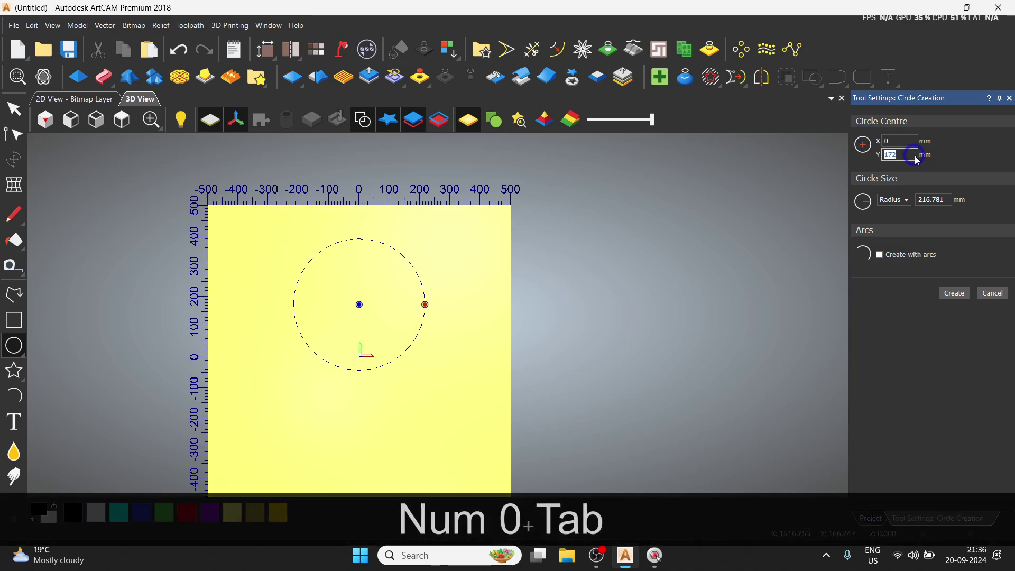
pyautogui.write('0')
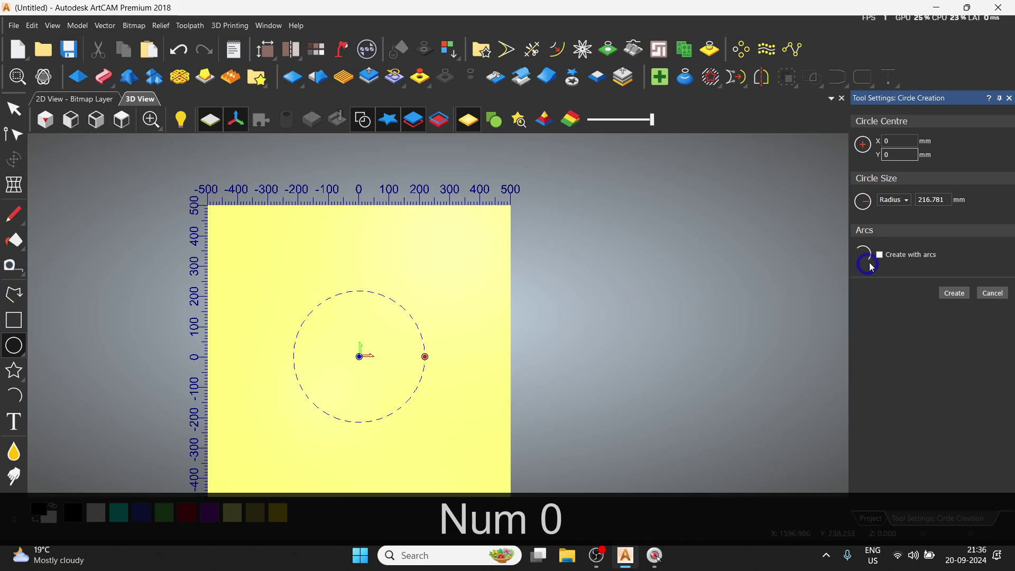
# - Define the circle by diameter and set the diameter to 300 mm
pyautogui.click(906, 201)
pyautogui.click(895, 226)
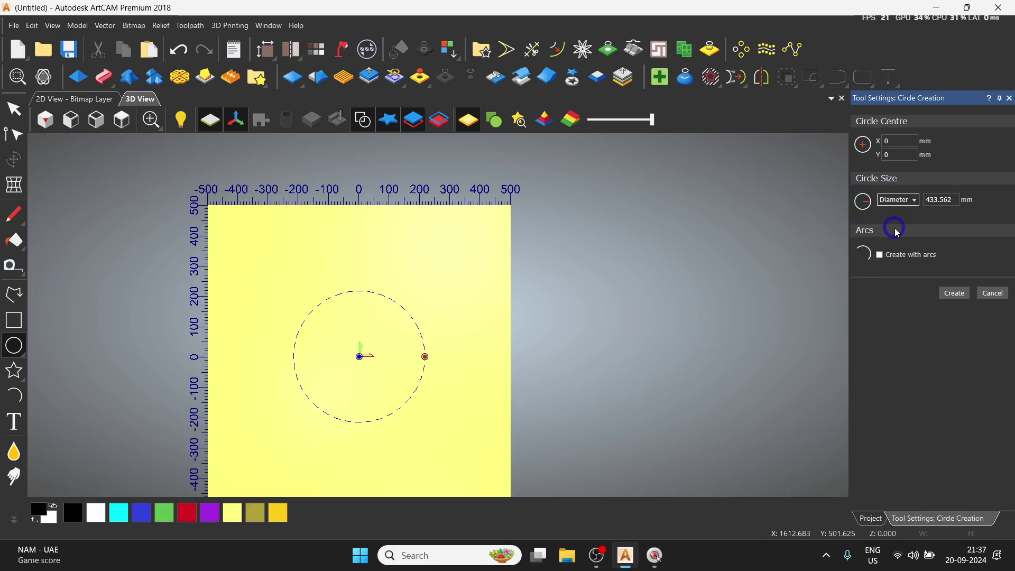
pyautogui.click(903, 206)
pyautogui.click(895, 226)
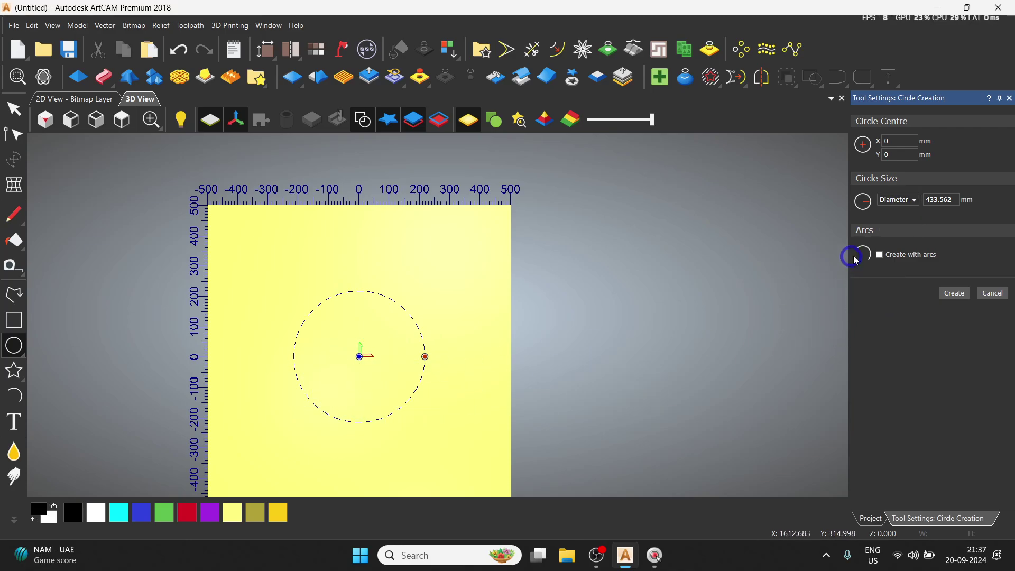
pyautogui.doubleClick(947, 200)
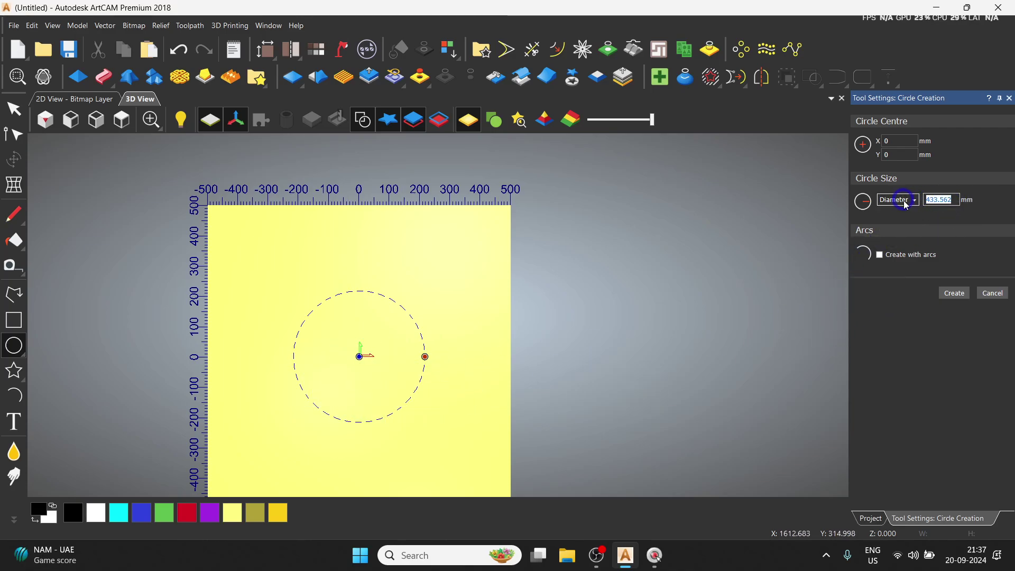
pyautogui.write('300')
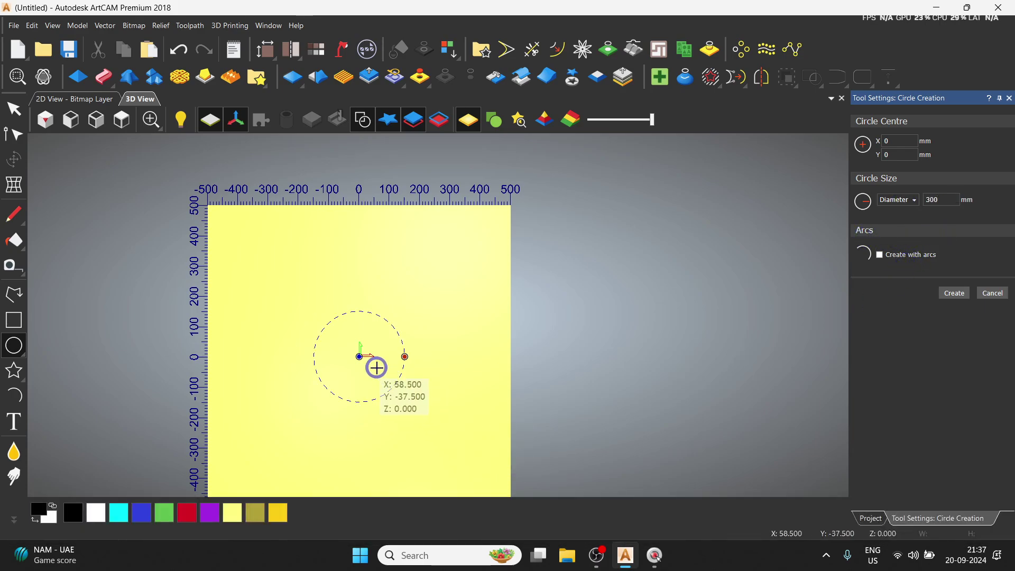
# - Define the circle by radius instead and set the radius to 200 mm
pyautogui.click(905, 200)
pyautogui.click(897, 213)
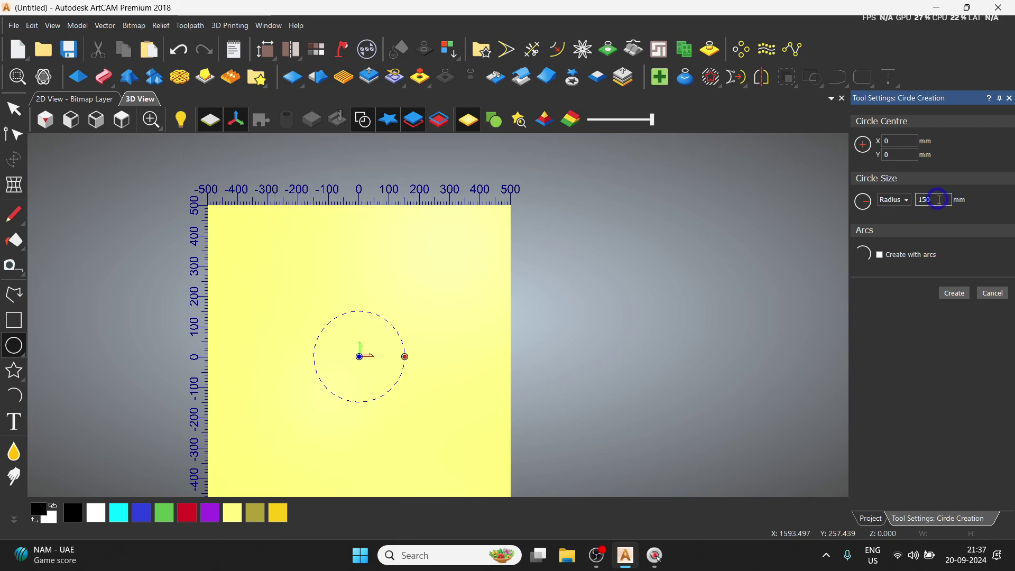
pyautogui.click(922, 200)
pyautogui.write('200')
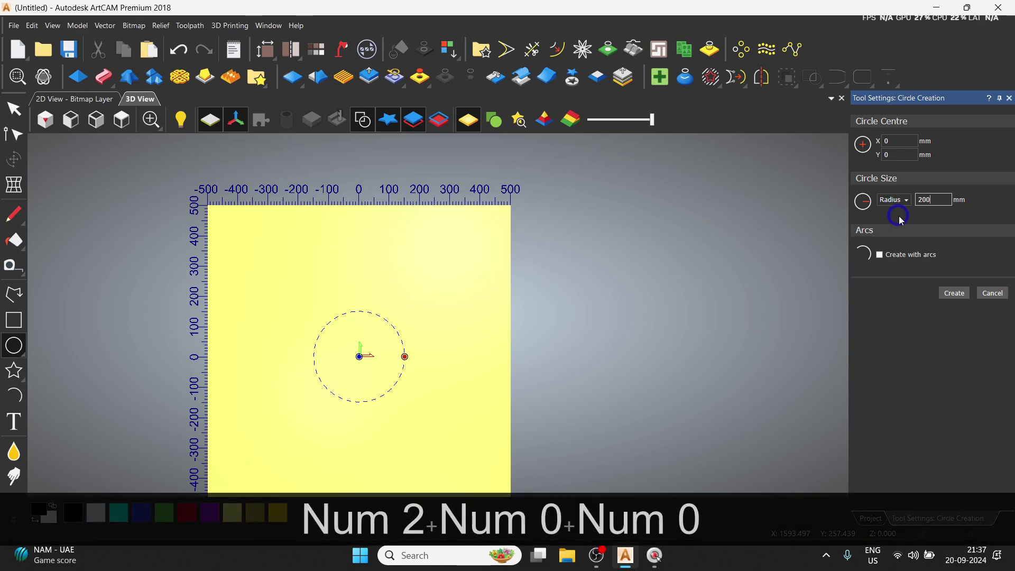
# - Switch the circle's size definition back to diameter
pyautogui.click(897, 201)
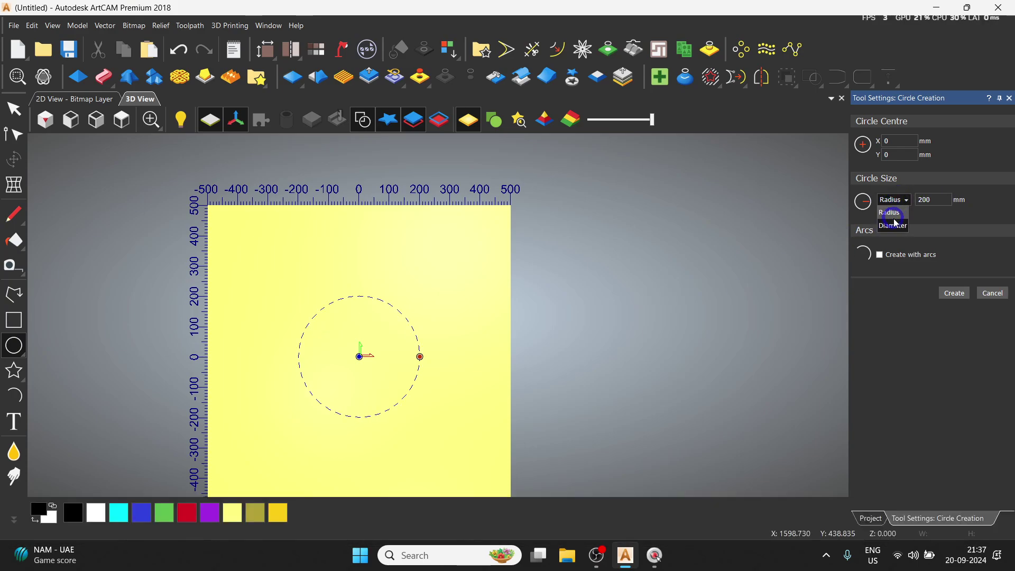
pyautogui.click(896, 227)
pyautogui.click(952, 197)
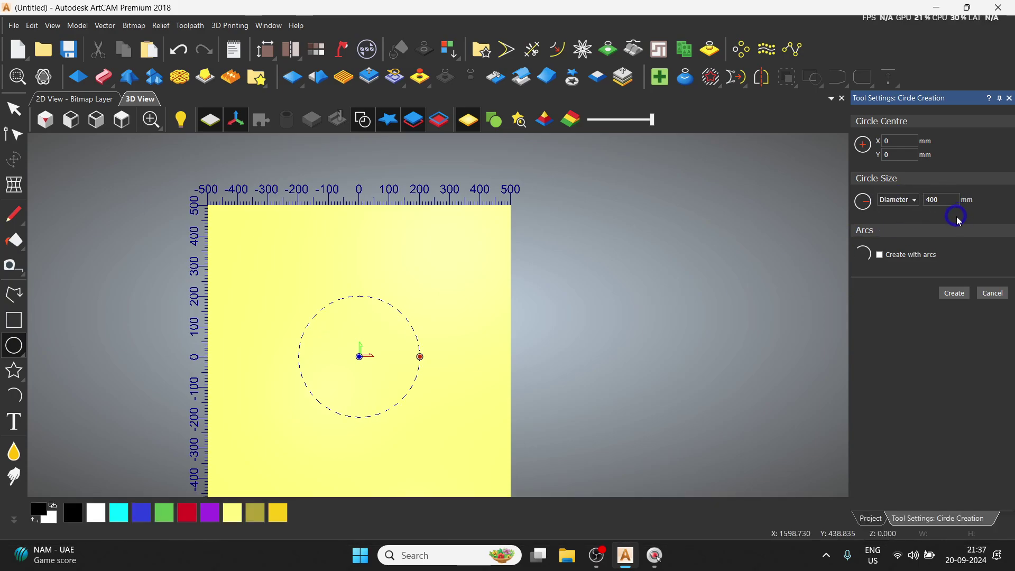
pyautogui.scroll(1, 415, 423)
# - Sketch a new circle about 276 mm in diameter, centred above the model's origin
pyautogui.click(899, 139)
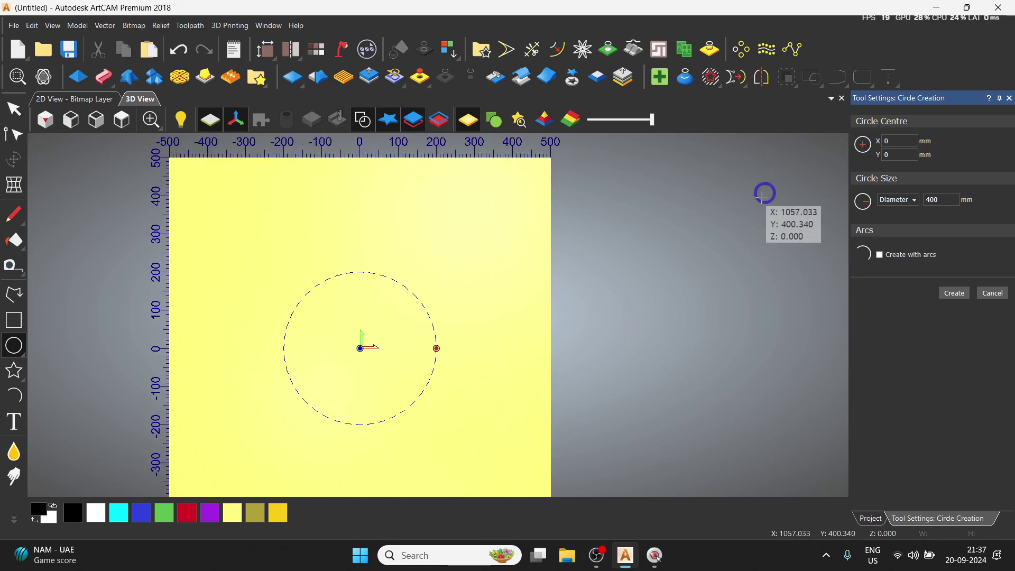
pyautogui.moveTo(376, 276)
pyautogui.mouseDown()
pyautogui.moveTo(399, 240)
pyautogui.moveTo(391, 270)
pyautogui.mouseUp()
pyautogui.hotkey('ctrl', 'z')
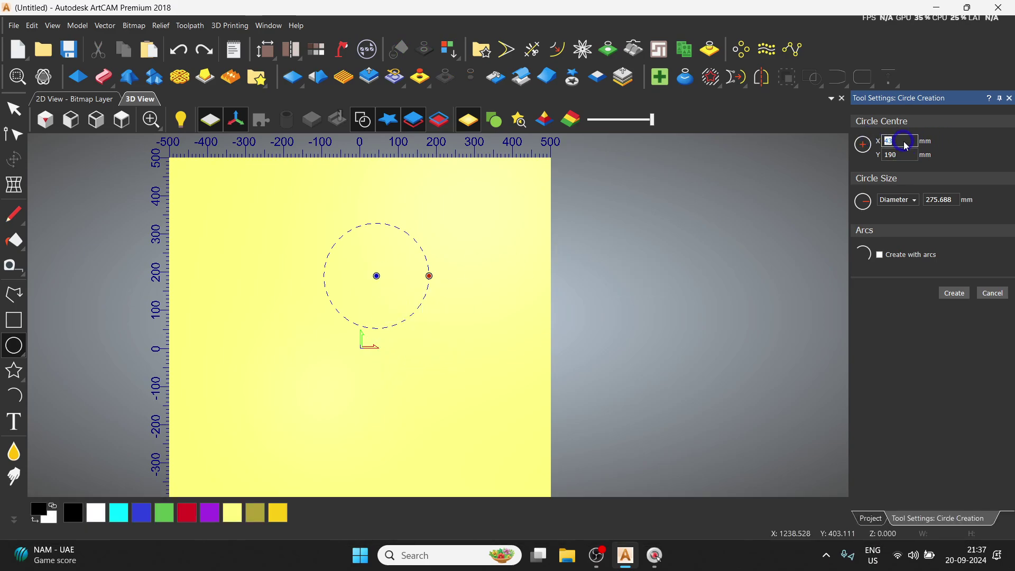
# - Set the new circle's centre to X 40 mm and Y 40 mm
pyautogui.write('40')
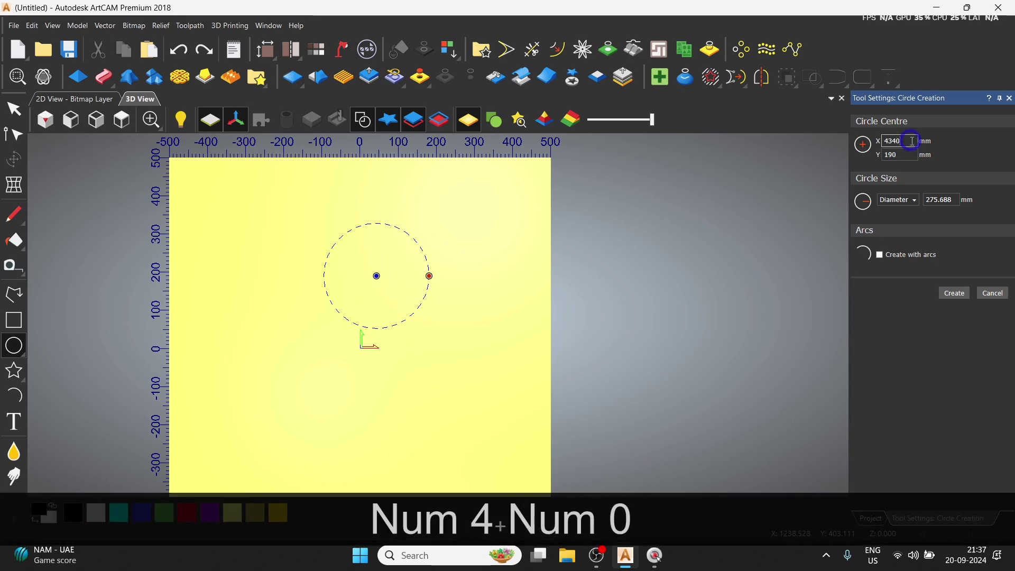
pyautogui.press('BackSpace')
pyautogui.press('BackSpace')
pyautogui.press('BackSpace')
pyautogui.press('BackSpace')
pyautogui.write('4')
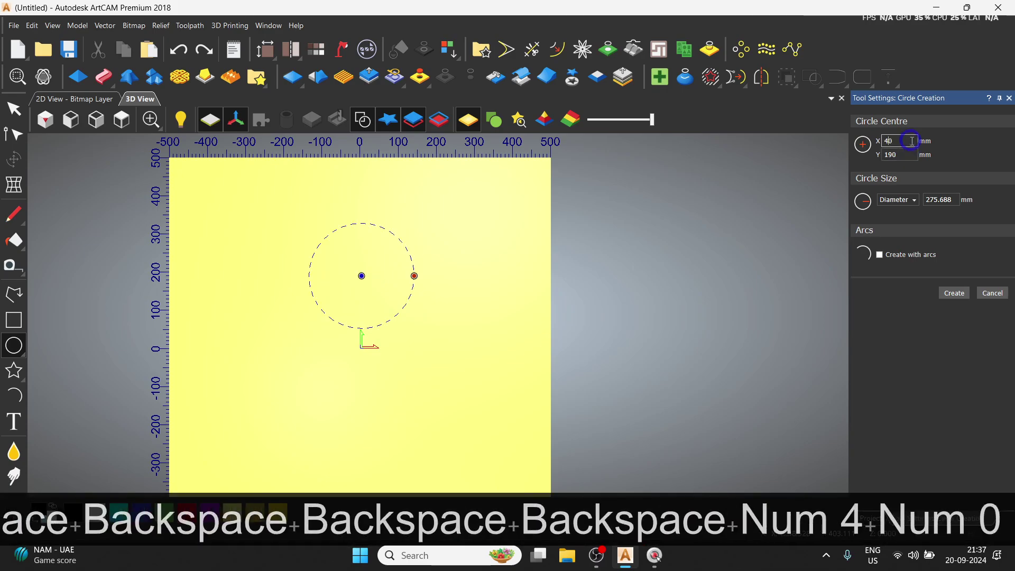
pyautogui.press('BackSpace')
pyautogui.press('BackSpace')
pyautogui.press('BackSpace')
pyautogui.press('BackSpace')
pyautogui.press('BackSpace')
pyautogui.press('BackSpace')
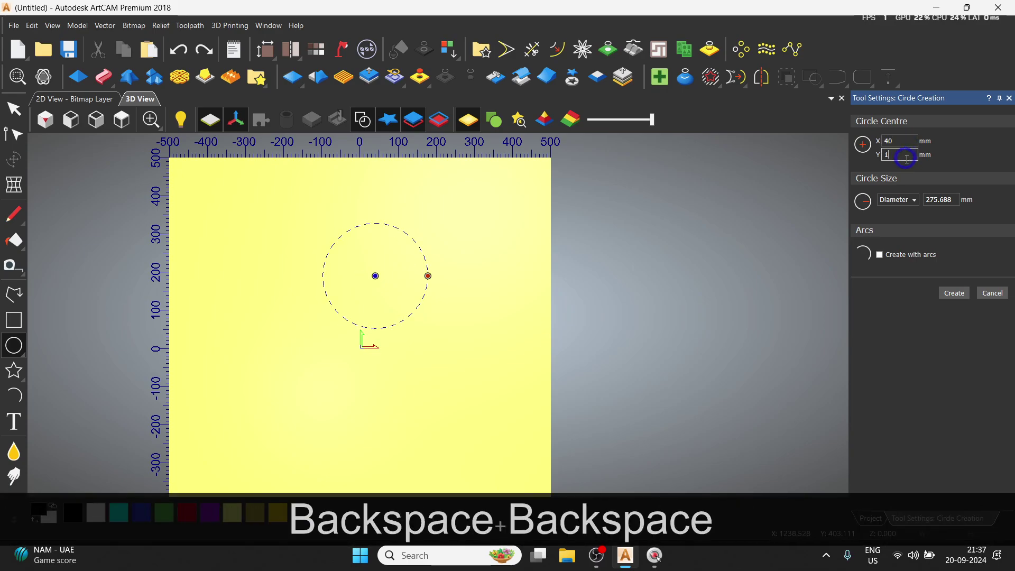
pyautogui.write('40')
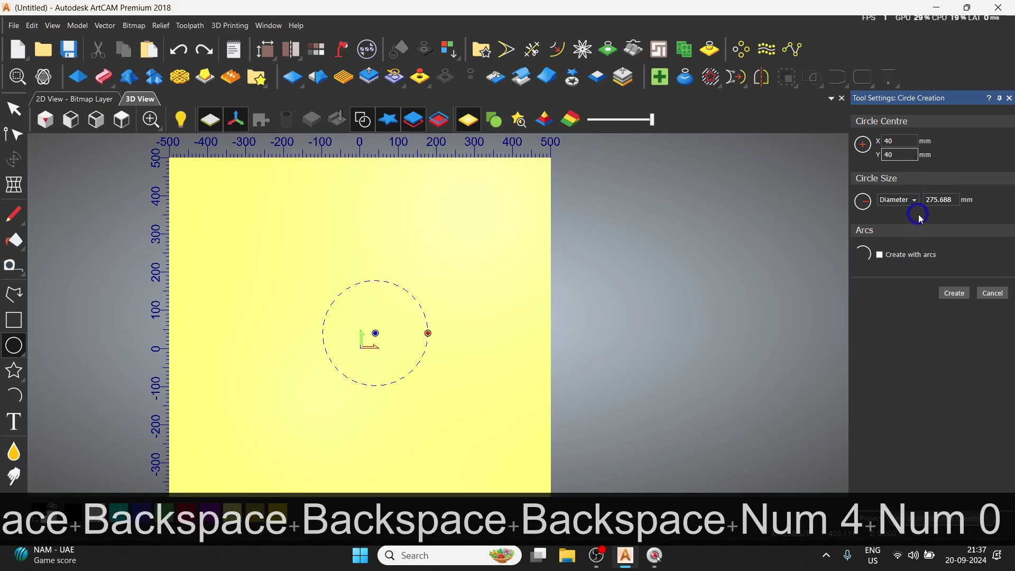
# - Set the circle's diameter to 300 mm, create it and close the circle settings
pyautogui.doubleClick(950, 199)
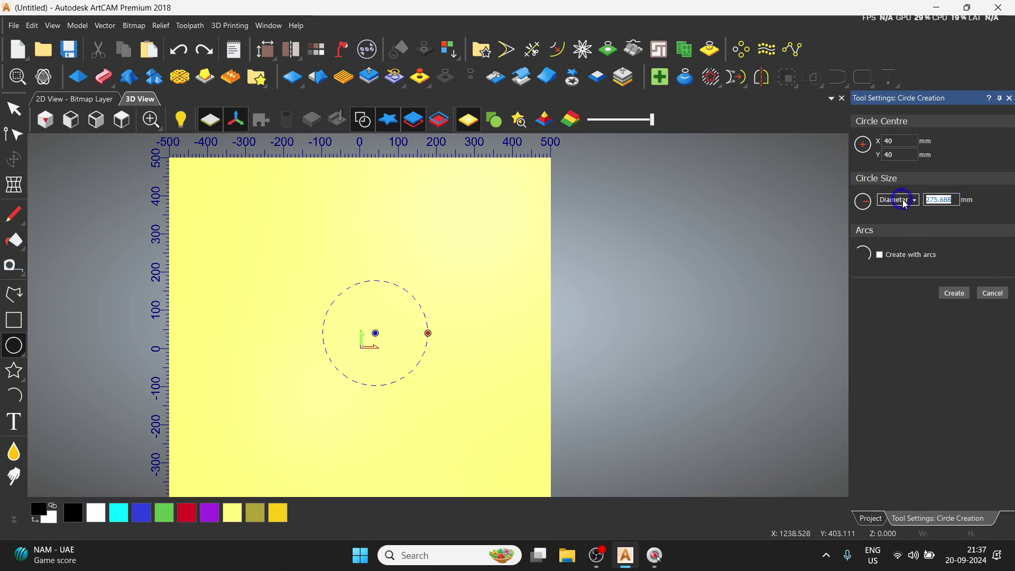
pyautogui.write('300')
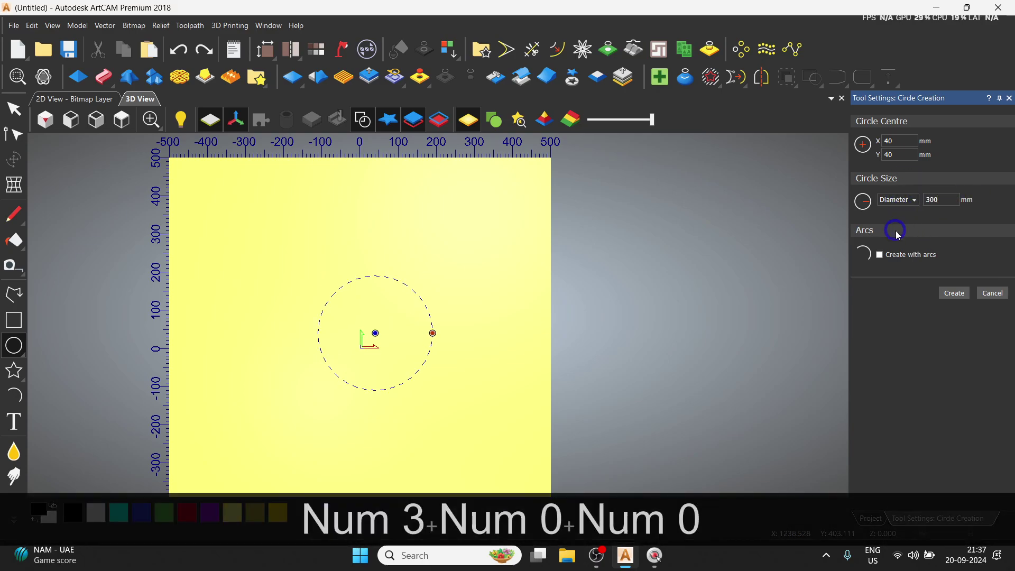
pyautogui.click(954, 292)
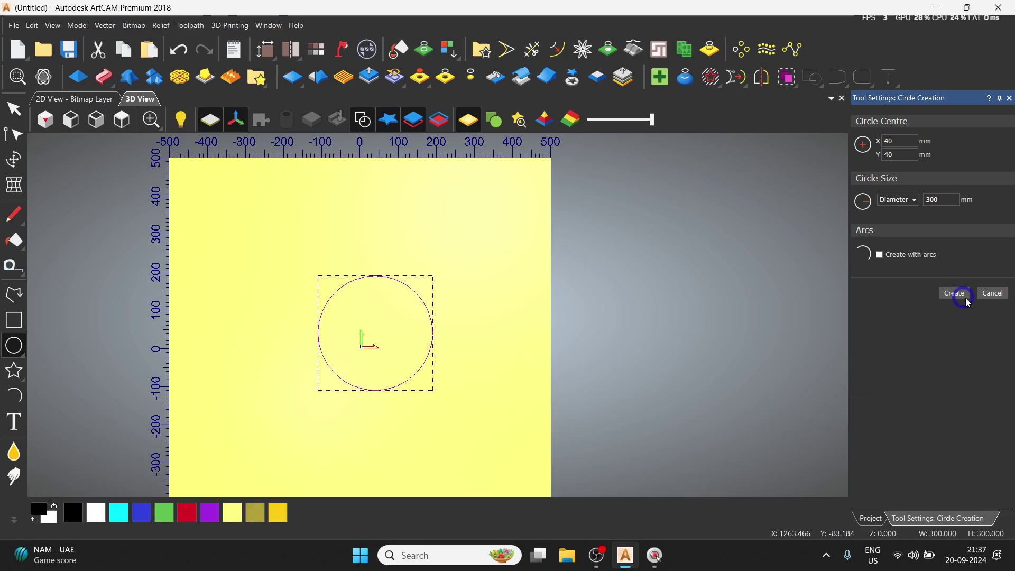
pyautogui.click(995, 293)
pyautogui.click(286, 315)
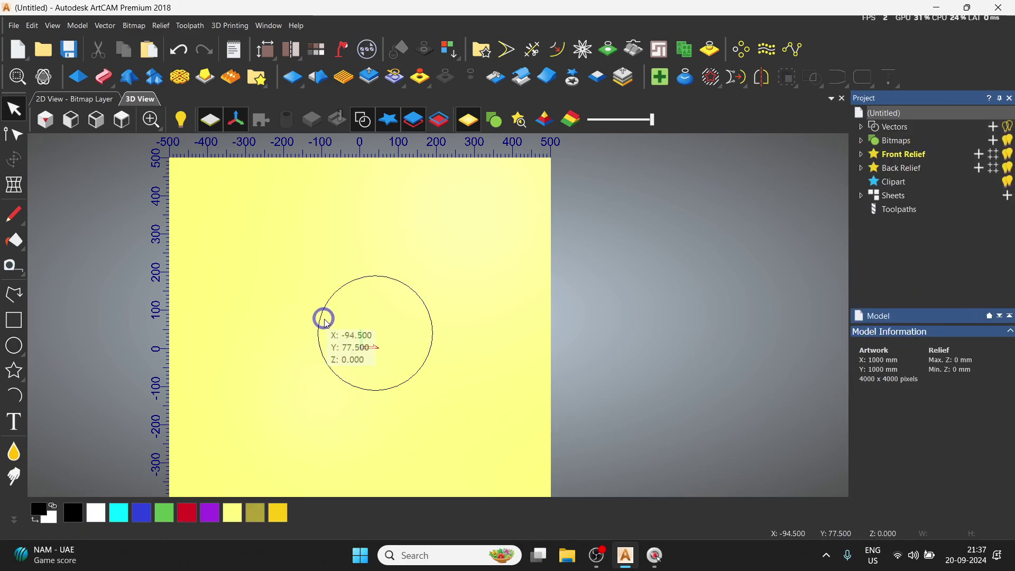
# - Centre the circle in the model and check its position in the Transform settings
pyautogui.scroll(-1, 439, 333)
pyautogui.scroll(-1, 371, 363)
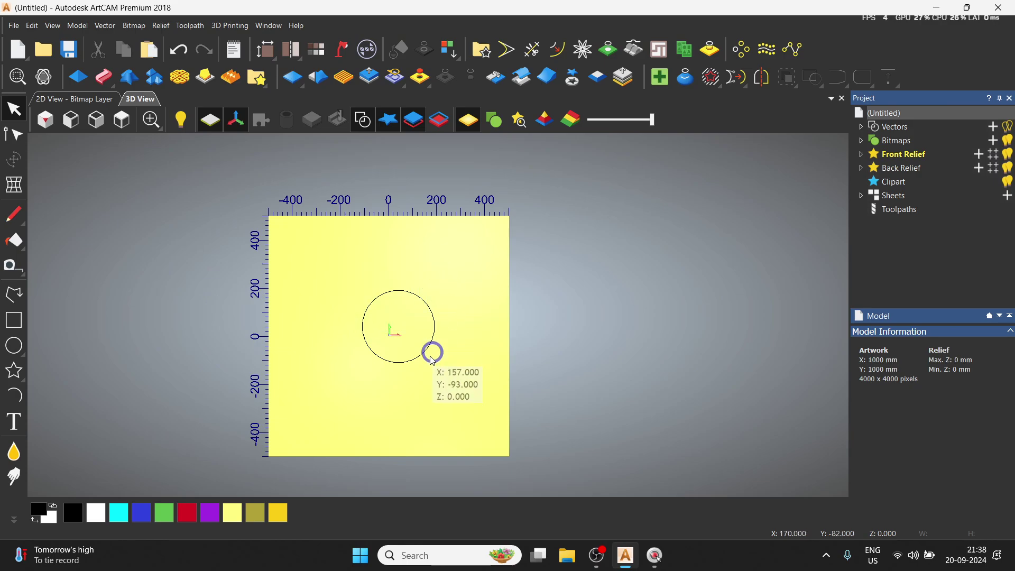
pyautogui.scroll(1, 373, 361)
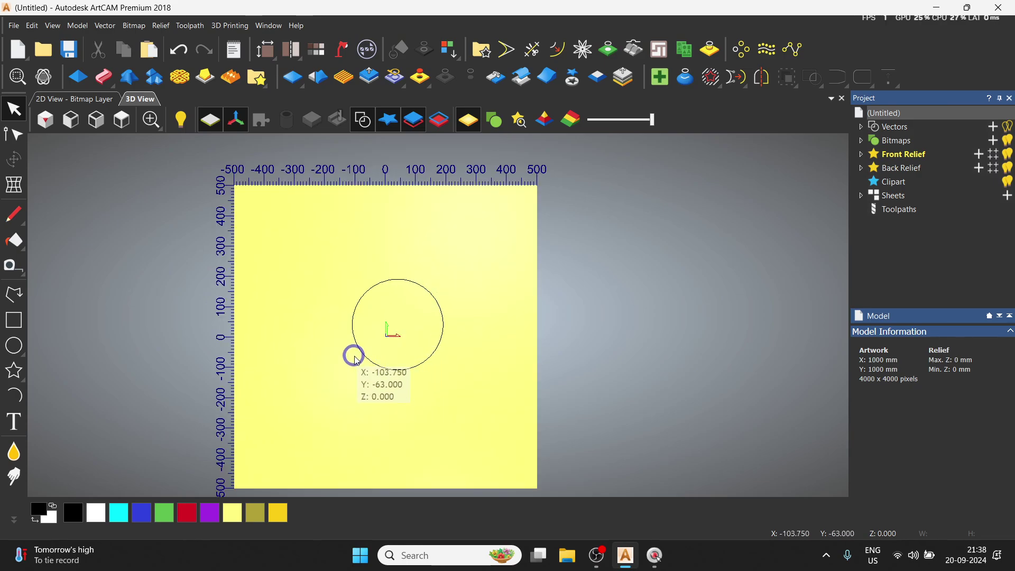
pyautogui.click(414, 282)
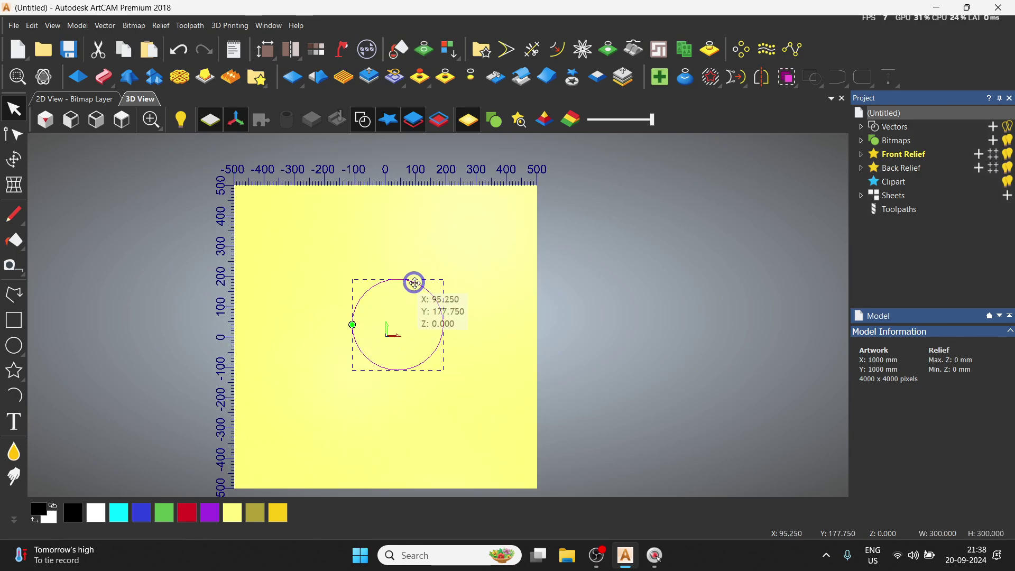
pyautogui.press('F9')
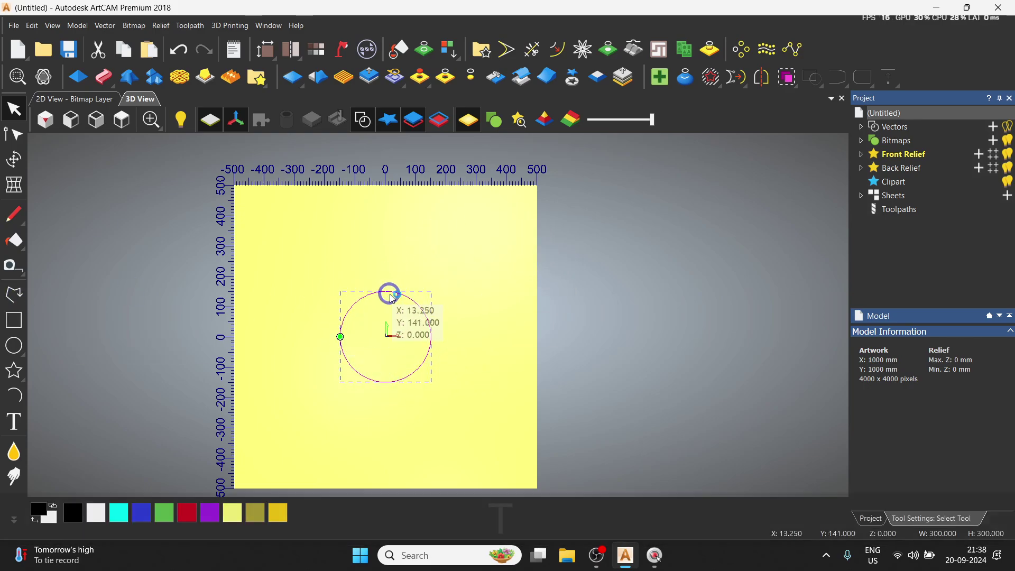
pyautogui.press('t')
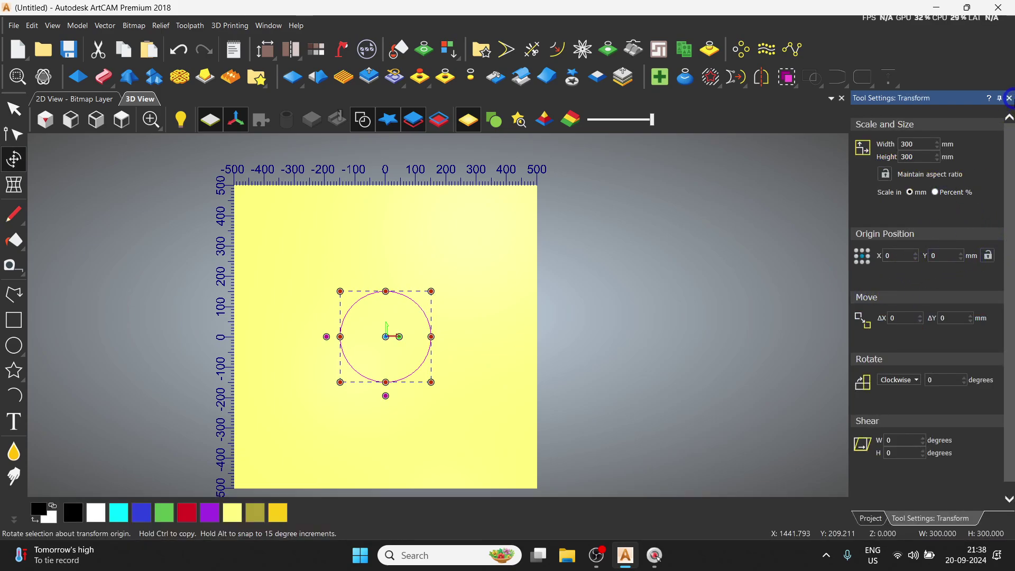
pyautogui.click(1011, 99)
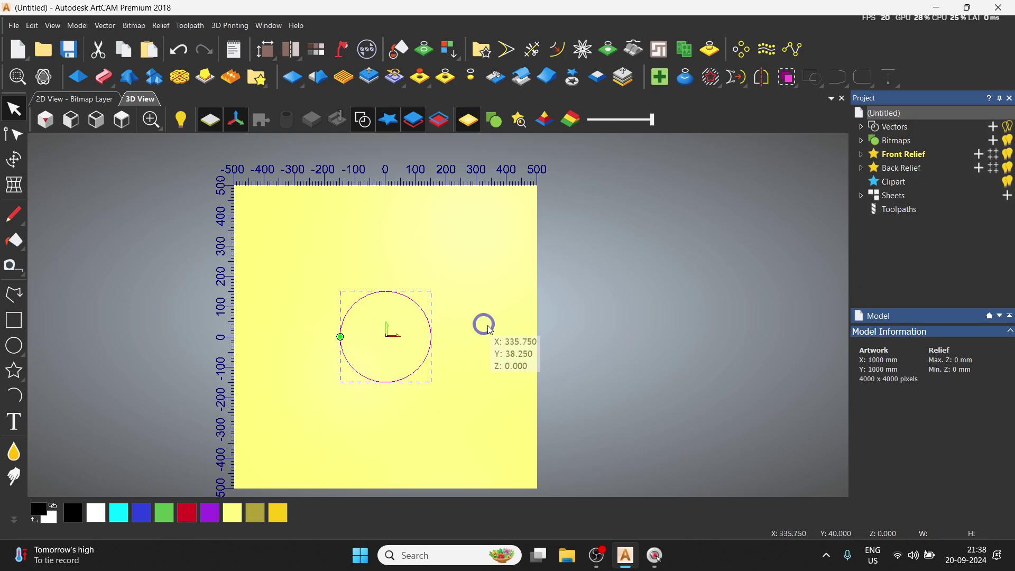
# - Delete the centred circle from the model
pyautogui.click(597, 352)
pyautogui.click(369, 296)
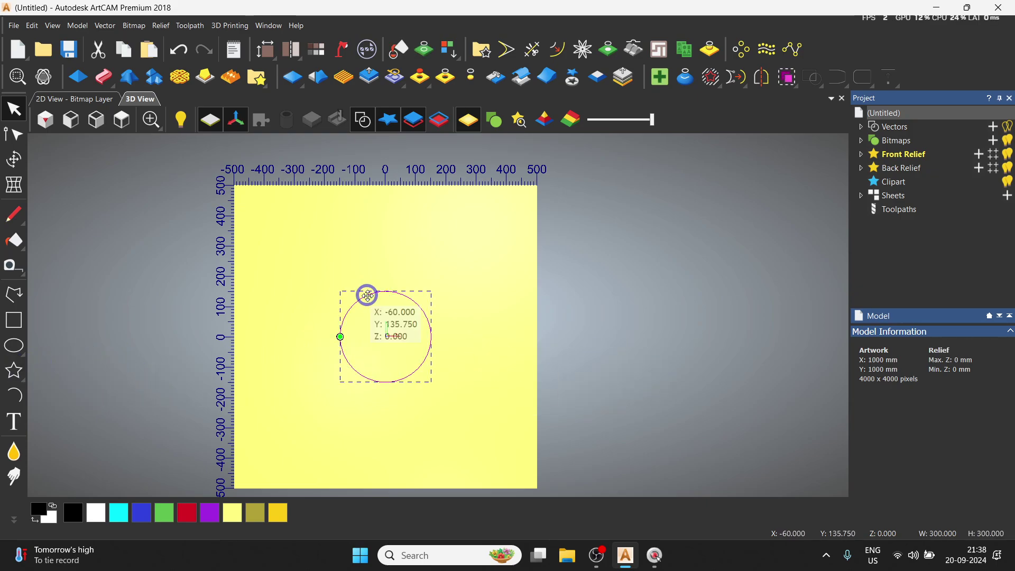
pyautogui.press('Delete')
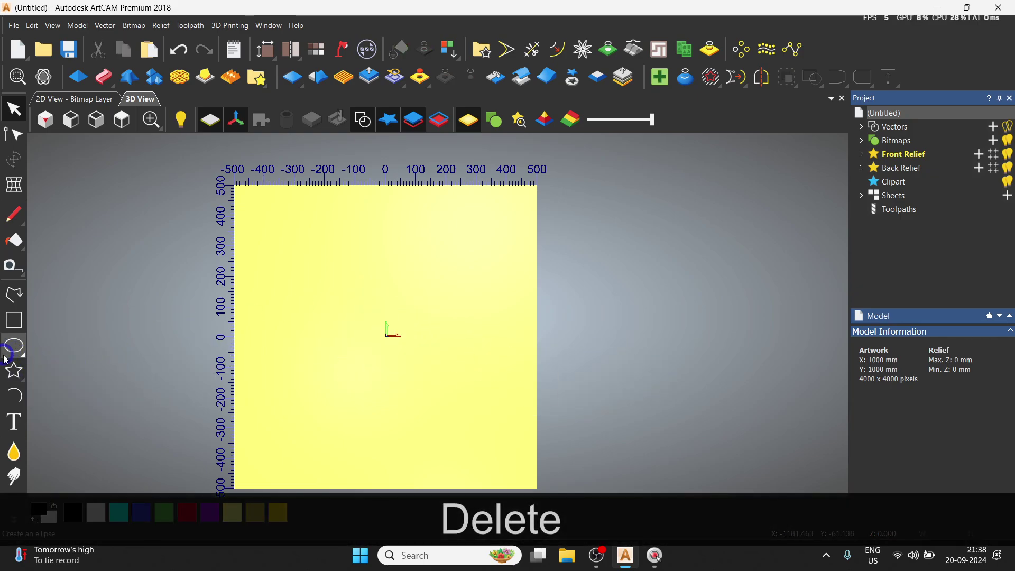
# - Sketch an ellipse about 440 mm wide and 212 mm high near the model's origin
pyautogui.click(14, 356)
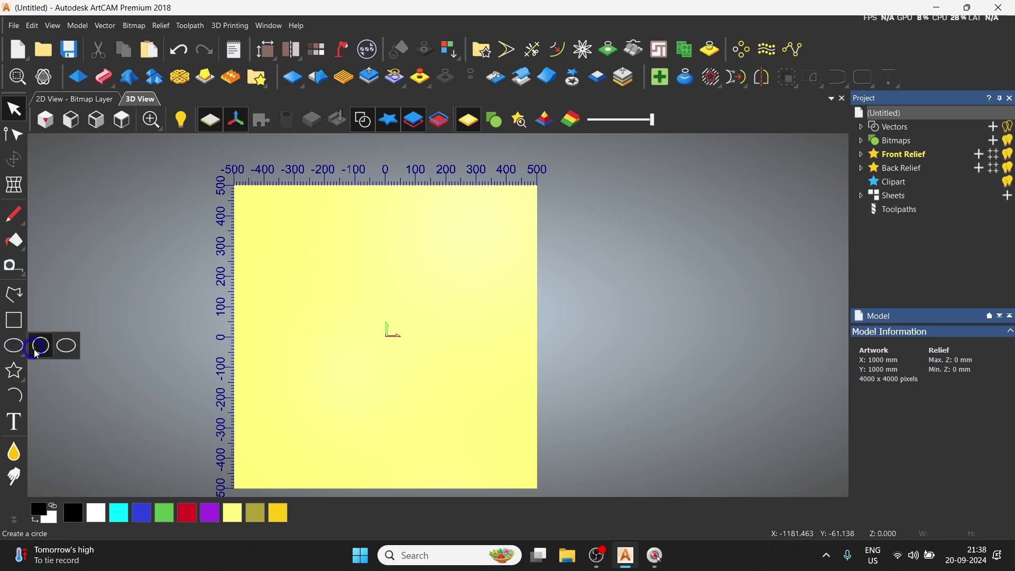
pyautogui.click(35, 349)
pyautogui.click(14, 347)
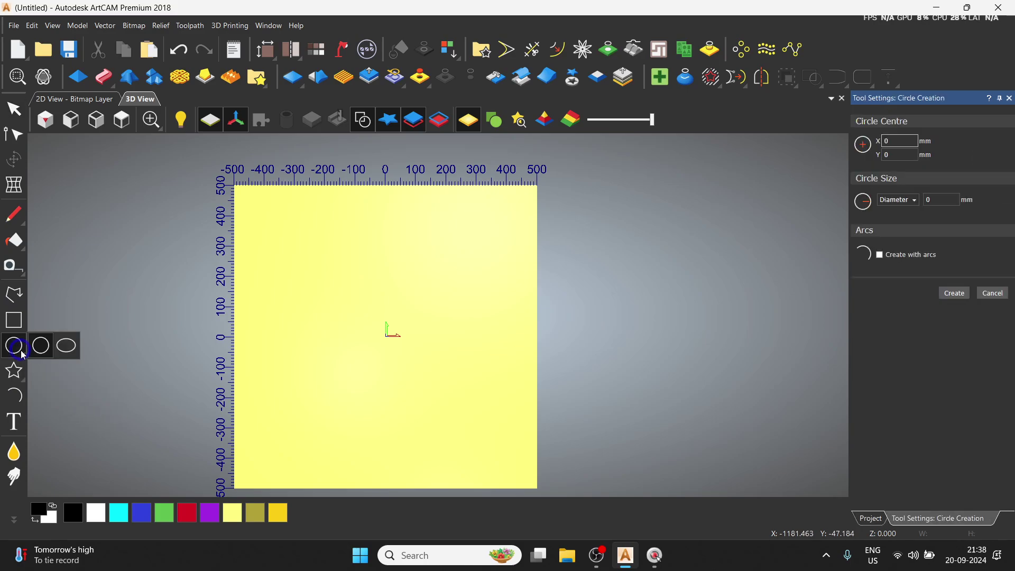
pyautogui.click(67, 347)
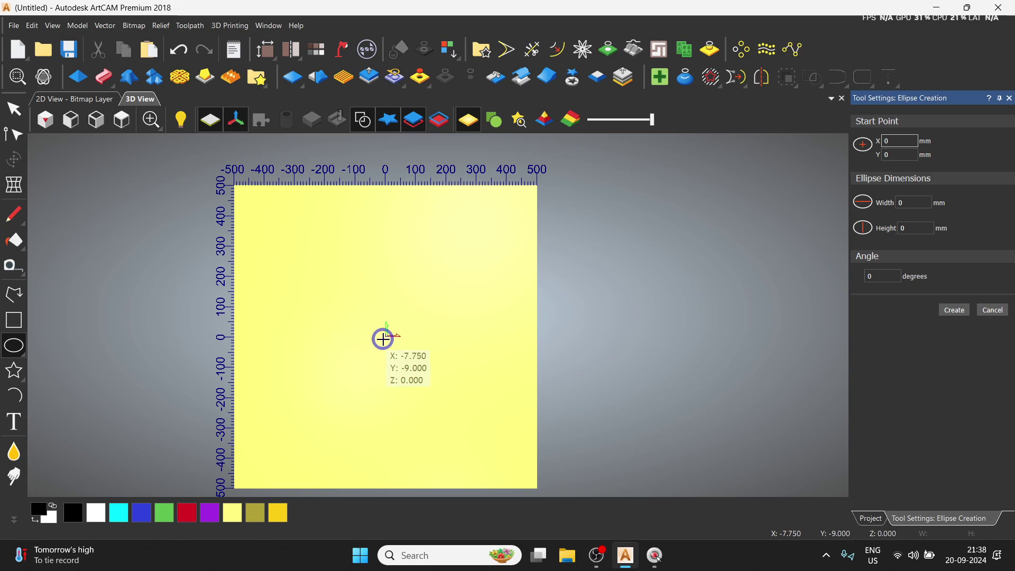
pyautogui.moveTo(384, 339); pyautogui.dragTo(451, 371)
# - Set the X coordinate of the ellipse's start point to 0 mm
pyautogui.doubleClick(904, 139)
pyautogui.write('0')
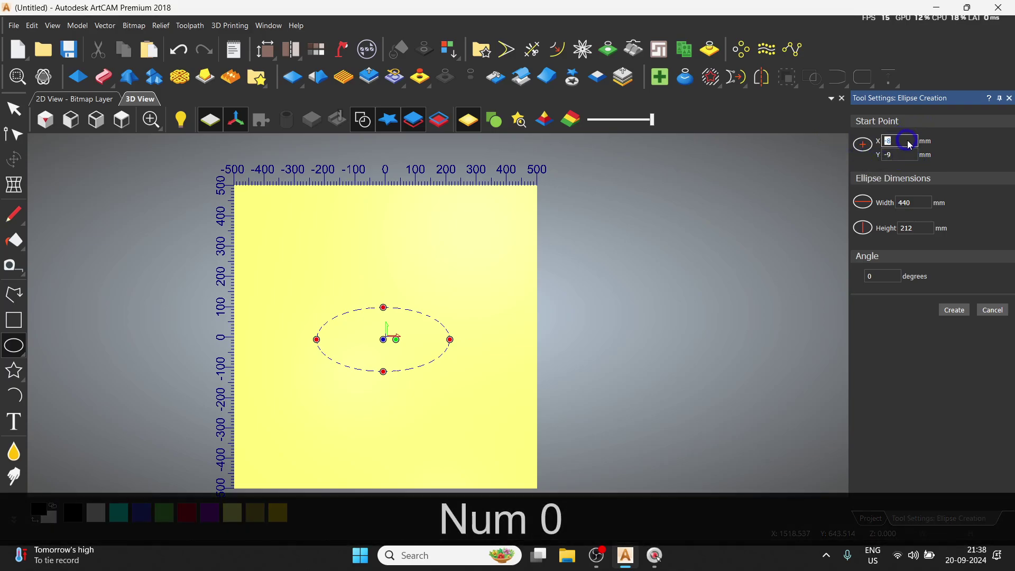
pyautogui.press('BackSpace')
pyautogui.press('BackSpace')
pyautogui.press('BackSpace')
pyautogui.write('0')
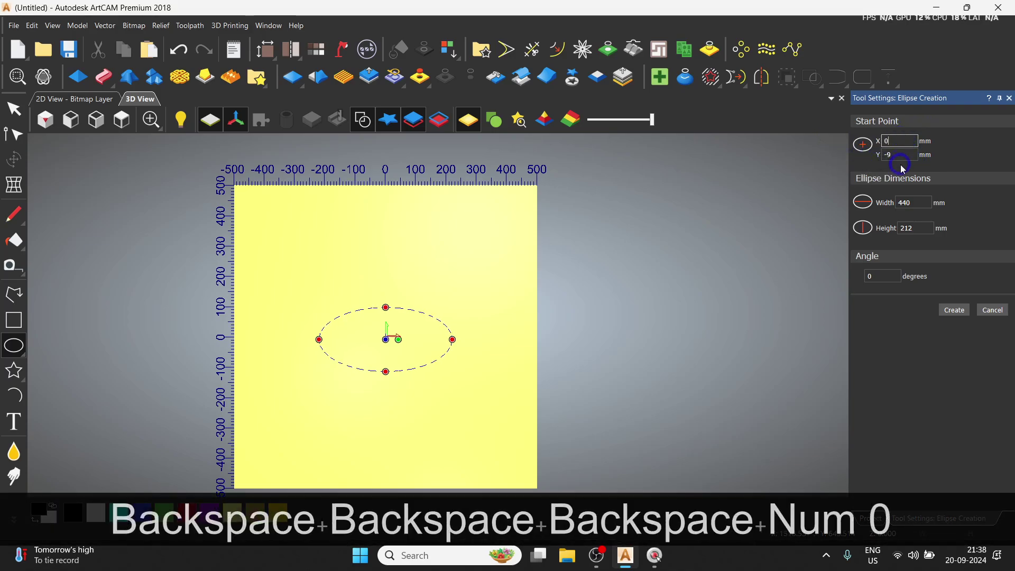
# - Set the Y coordinate of the ellipse's start point to 0 mm
pyautogui.press('BackSpace')
pyautogui.press('BackSpace')
pyautogui.press('BackSpace')
pyautogui.write('0')
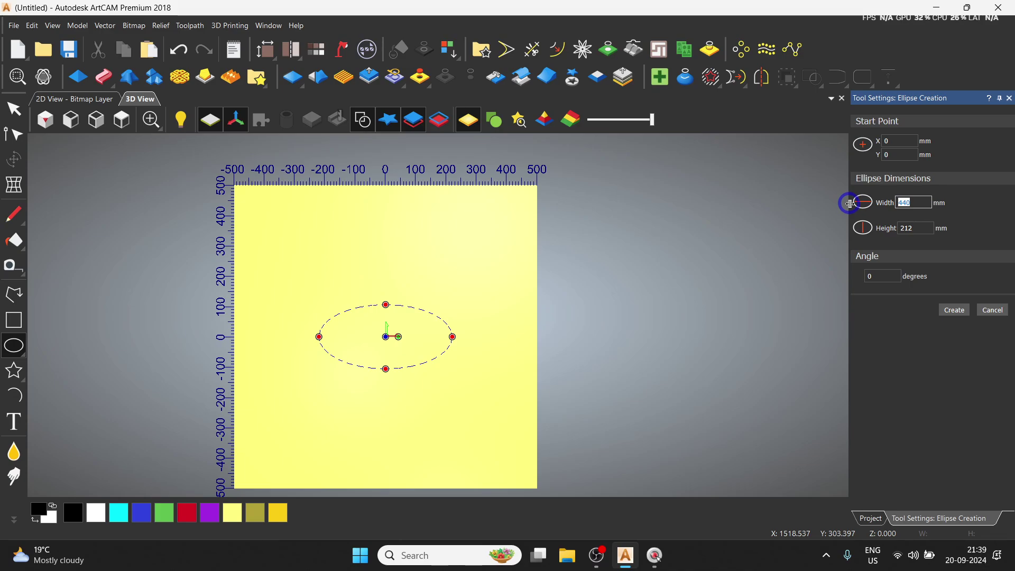
# - Set the ellipse's width to 800 mm and its height to 300 mm
pyautogui.write('800')
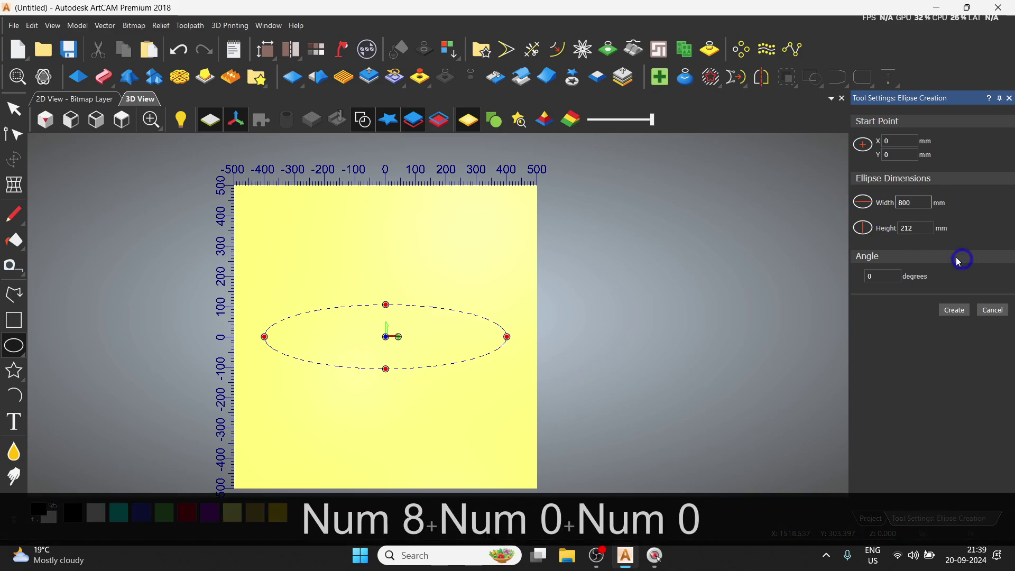
pyautogui.write('30')
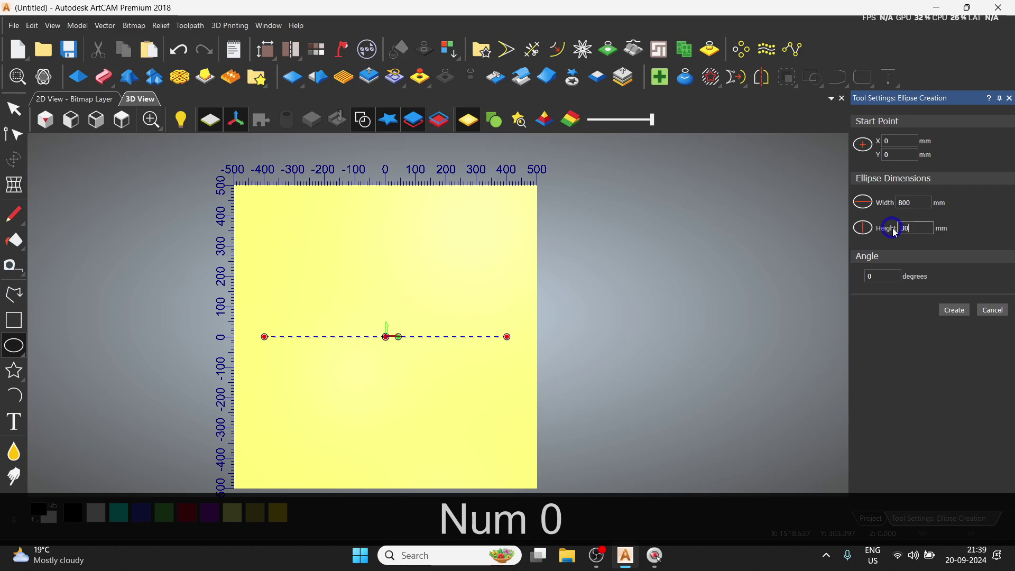
pyautogui.write('0')
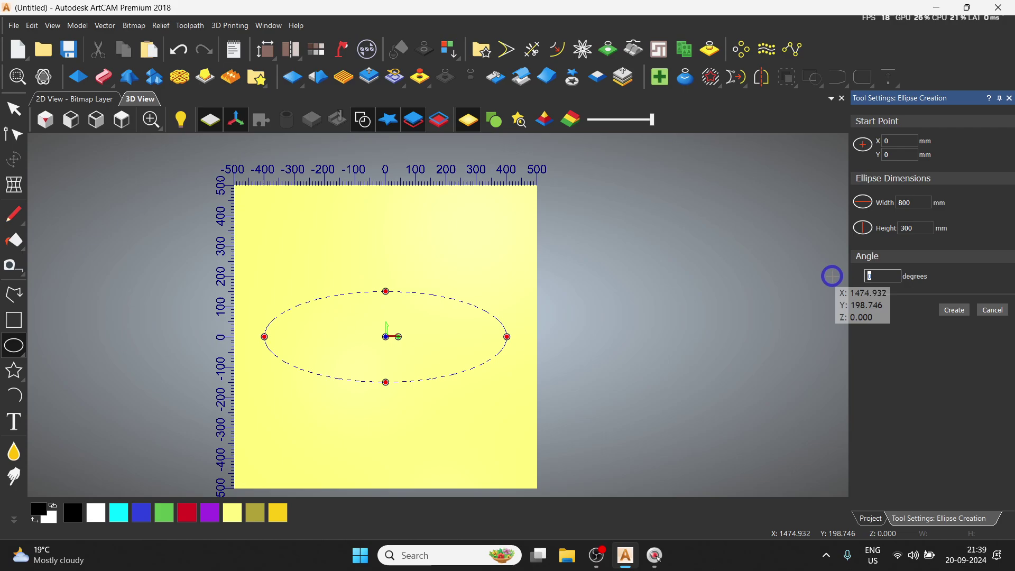
# - Set the ellipse's angle to 45 degrees and create it in the model
pyautogui.press('KP_5')
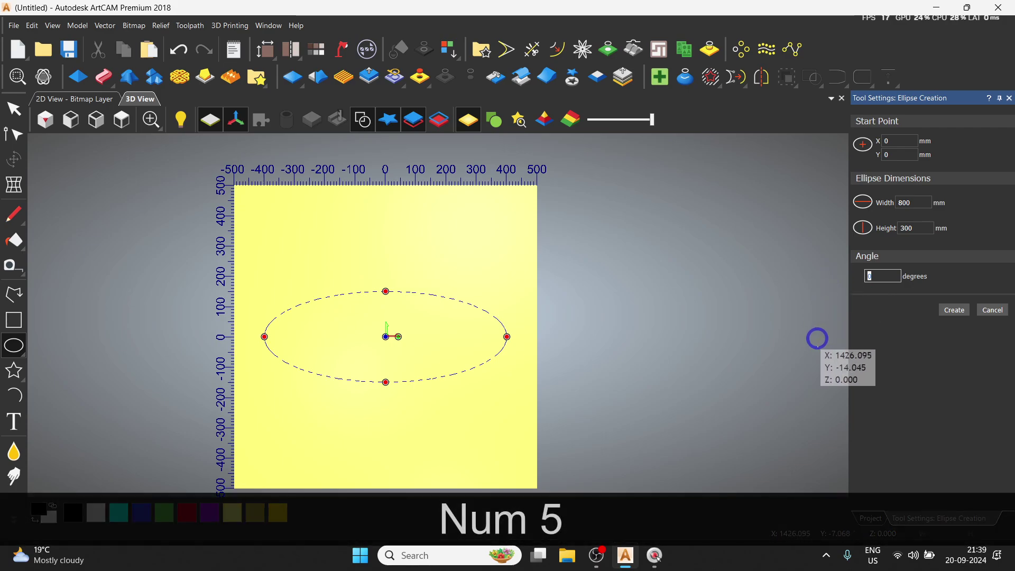
pyautogui.press('BackSpace')
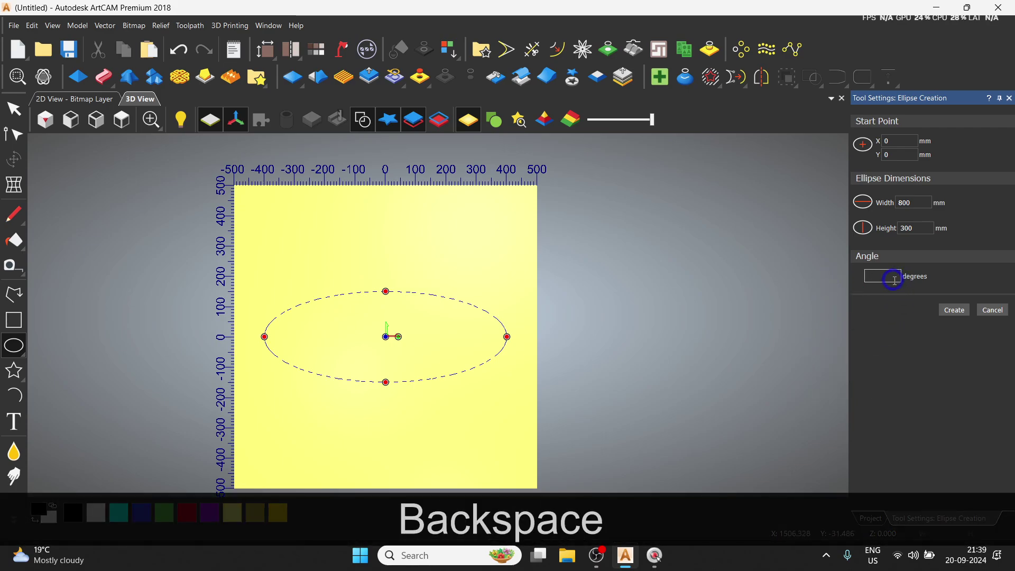
pyautogui.write('5')
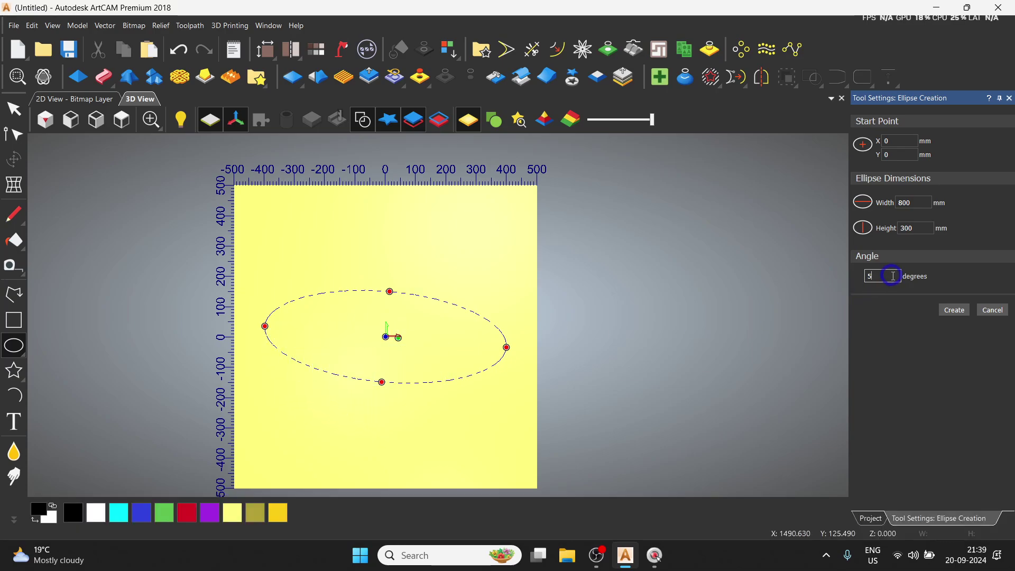
pyautogui.press('BackSpace')
pyautogui.press('BackSpace')
pyautogui.write('45')
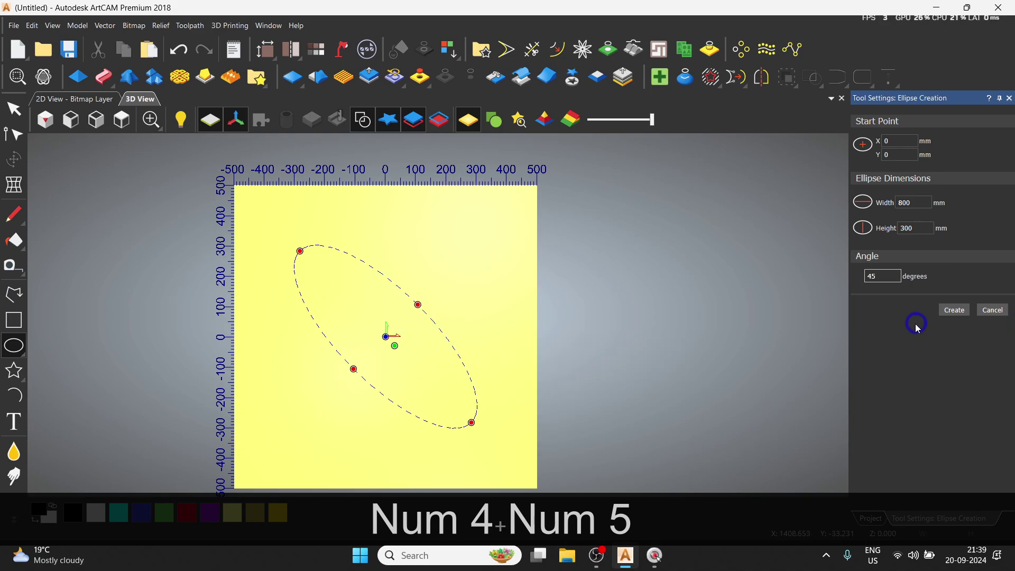
pyautogui.click(959, 311)
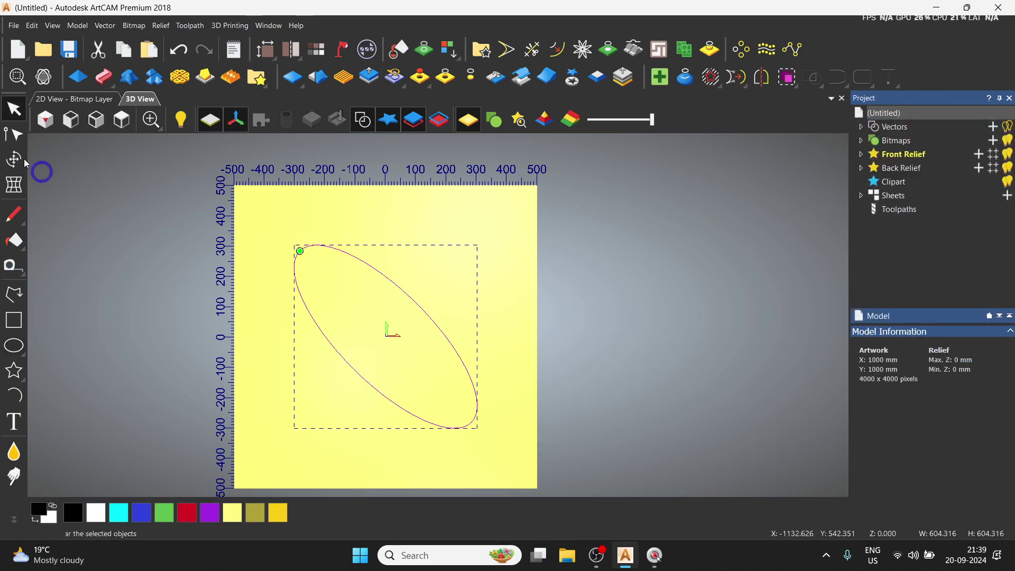
# - Delete the rotated ellipse from the model
pyautogui.click(369, 335)
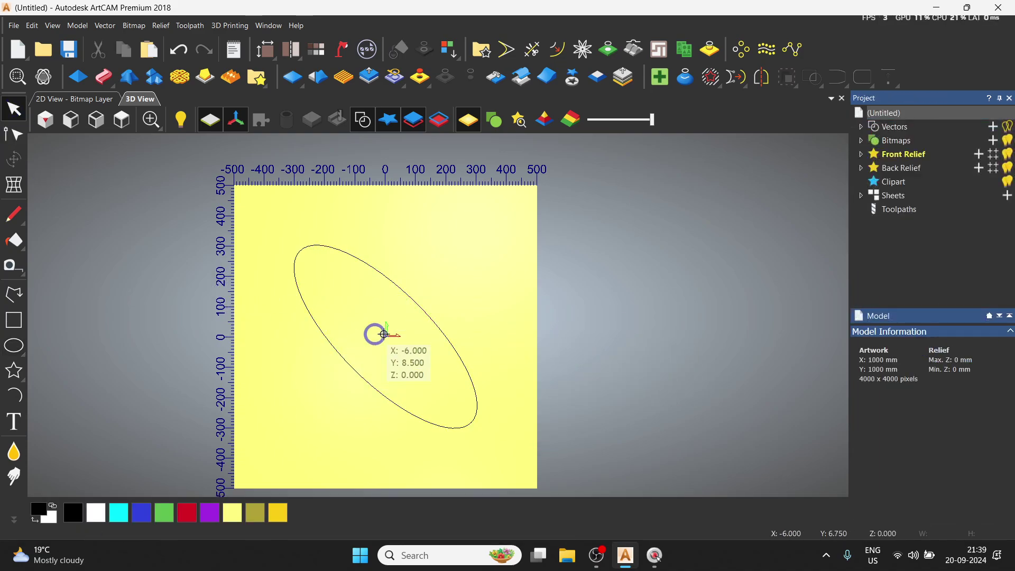
pyautogui.click(425, 316)
pyautogui.press('Delete')
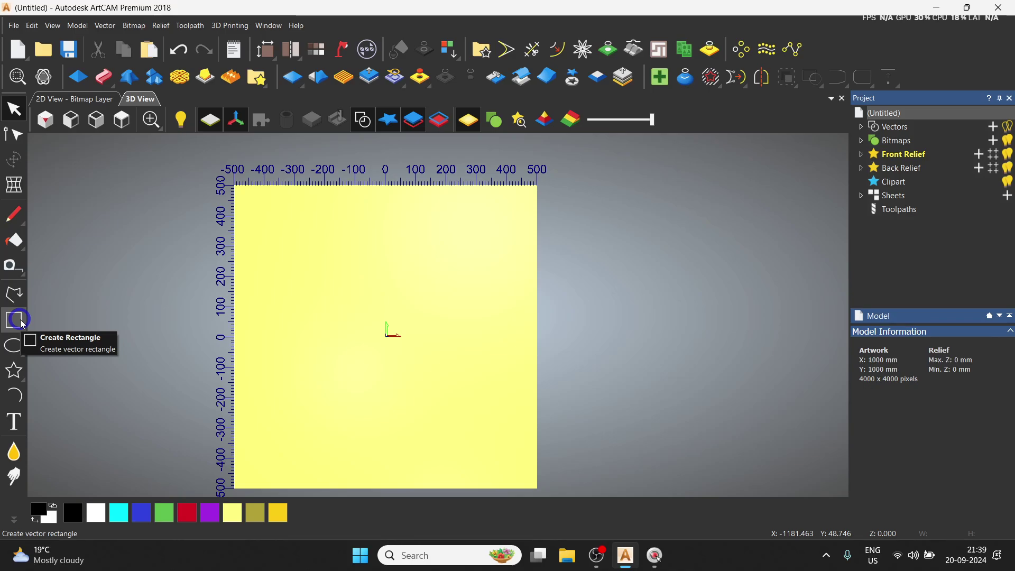
# - Sketch a star near the origin with radii of about 314 mm and 130 mm and set it to 5 points
pyautogui.click(20, 347)
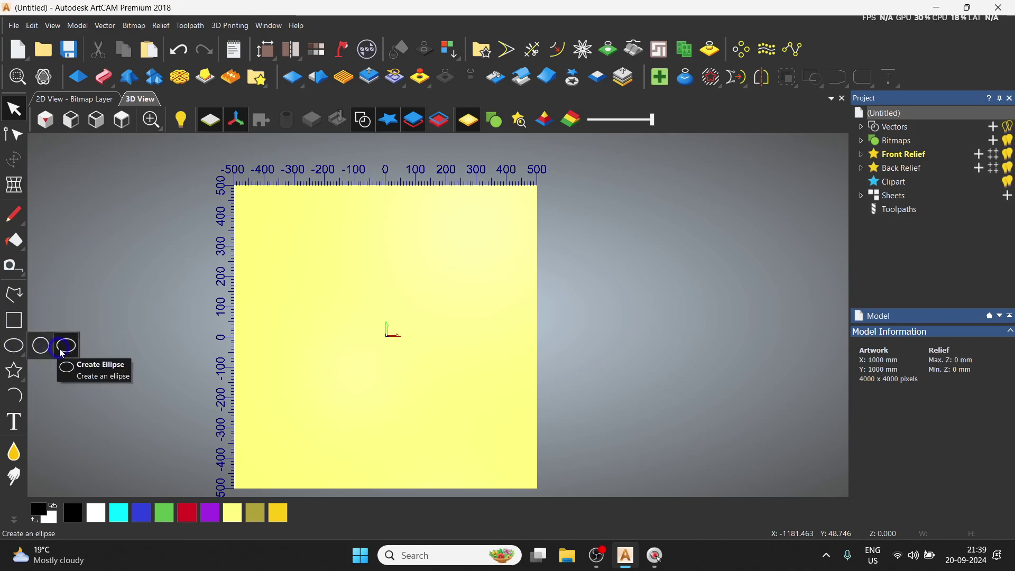
pyautogui.click(13, 377)
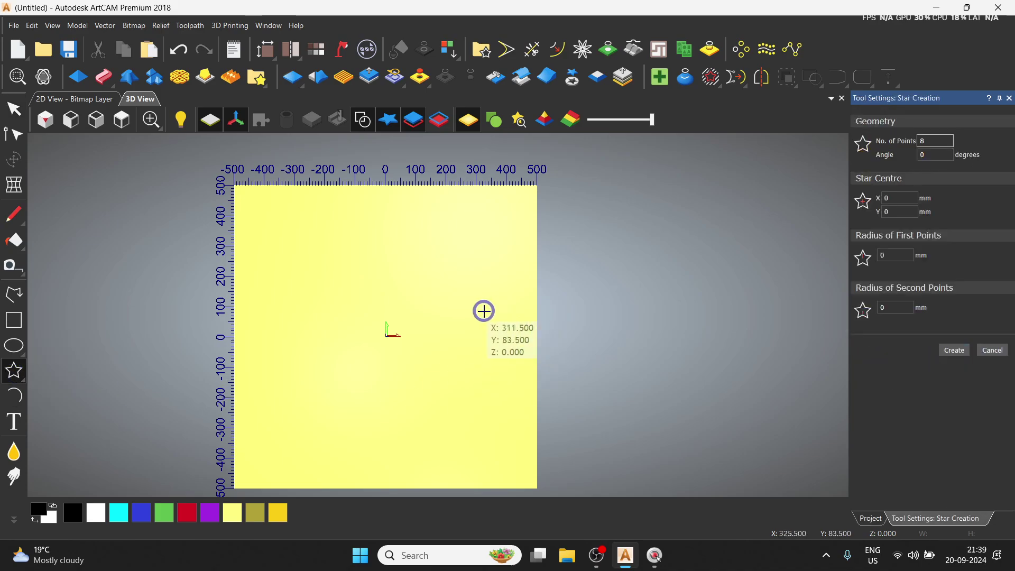
pyautogui.moveTo(381, 321); pyautogui.dragTo(450, 386)
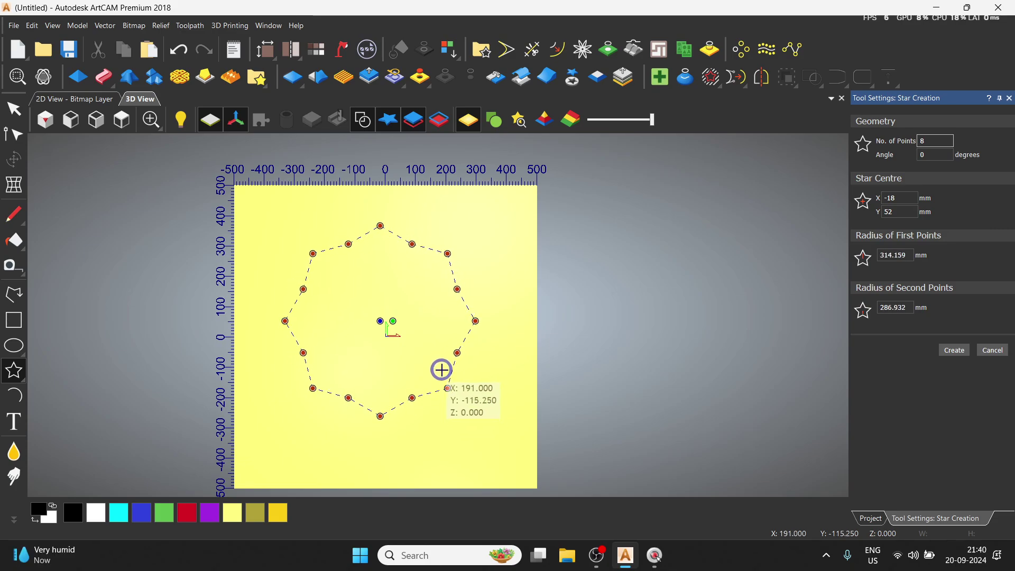
pyautogui.click(410, 347)
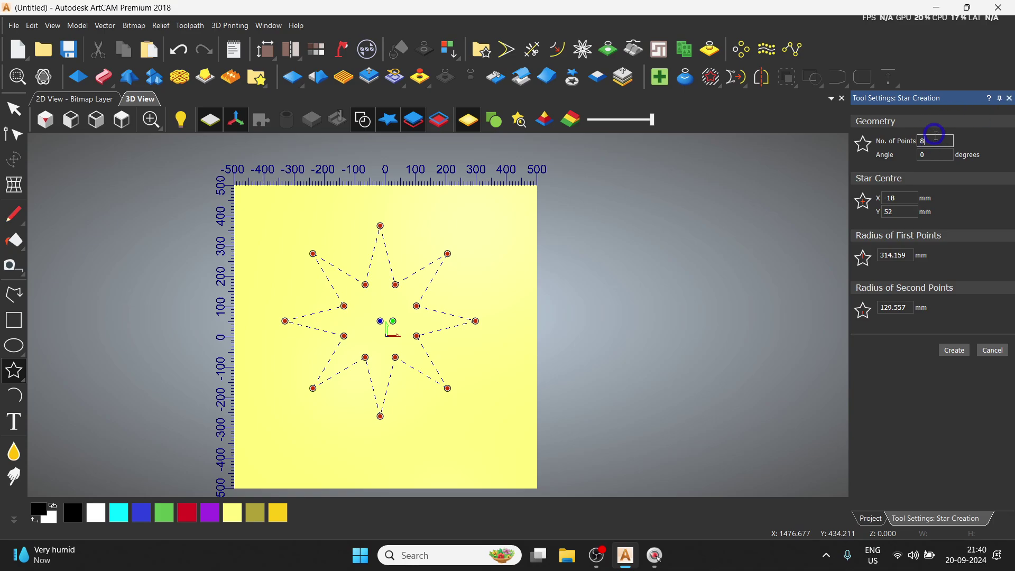
pyautogui.press('BackSpace')
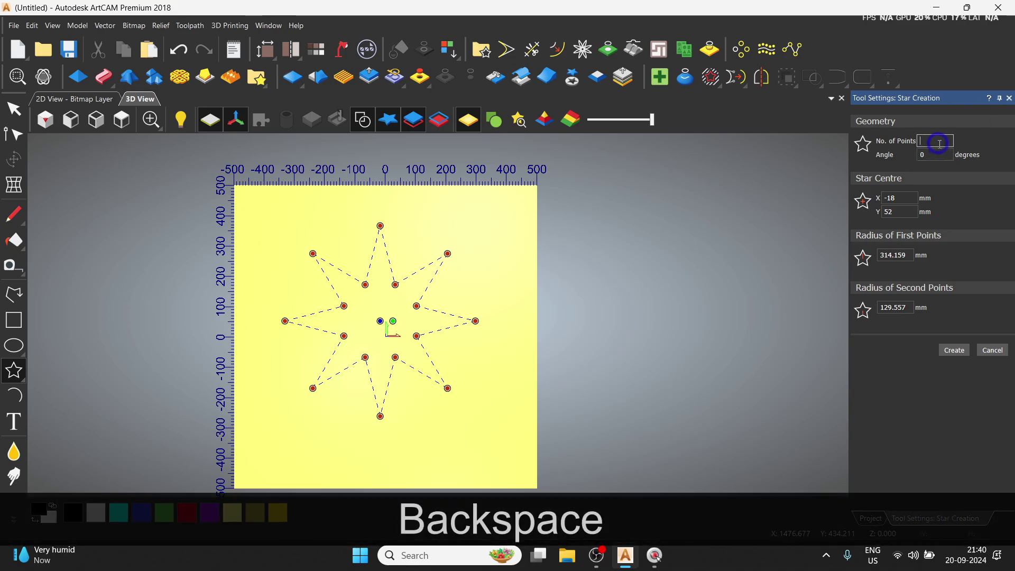
pyautogui.write('5')
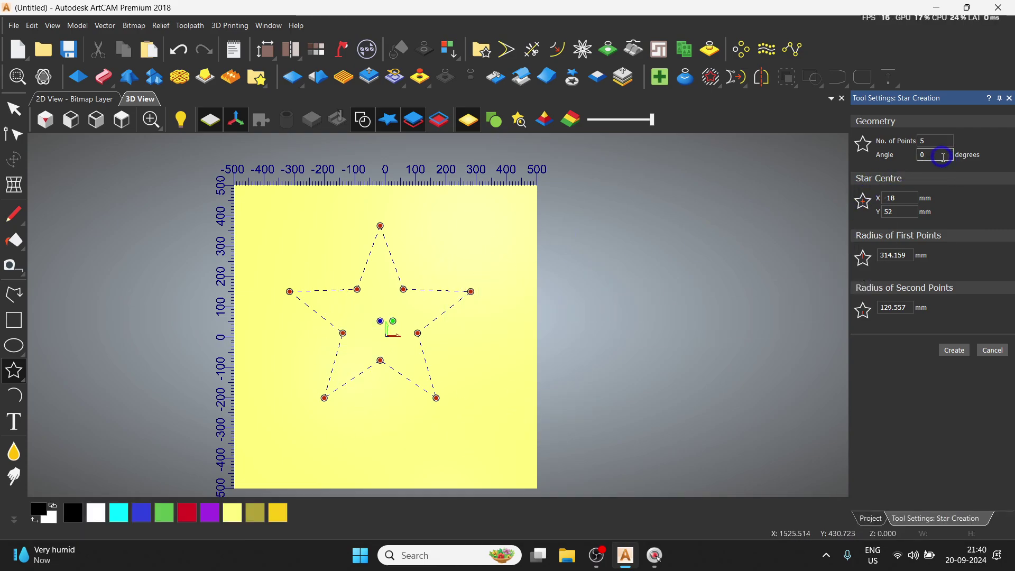
# - Try rotating the star to a 45-degree angle and restore the angle to 0 degrees
pyautogui.press('BackSpace')
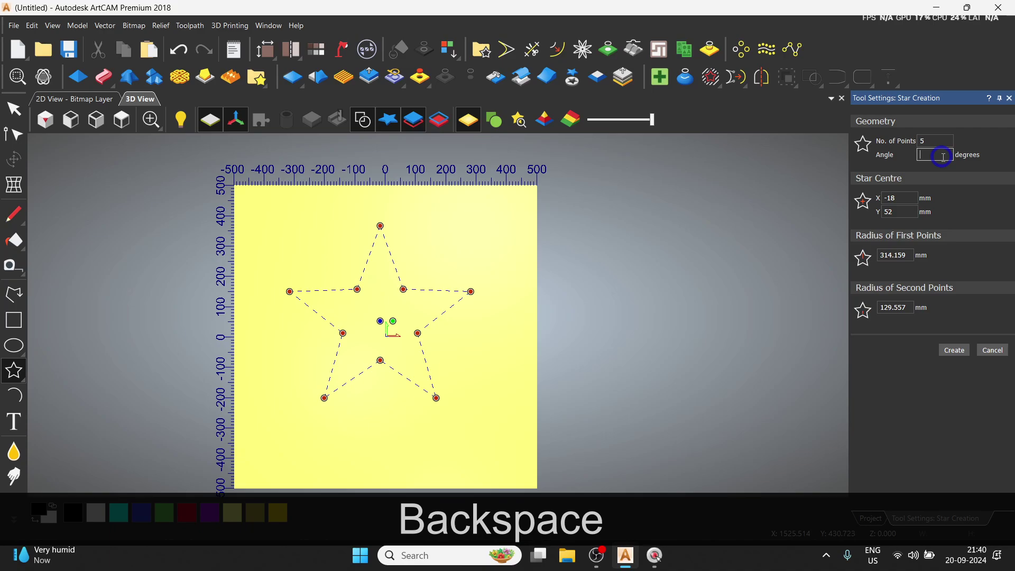
pyautogui.write('45')
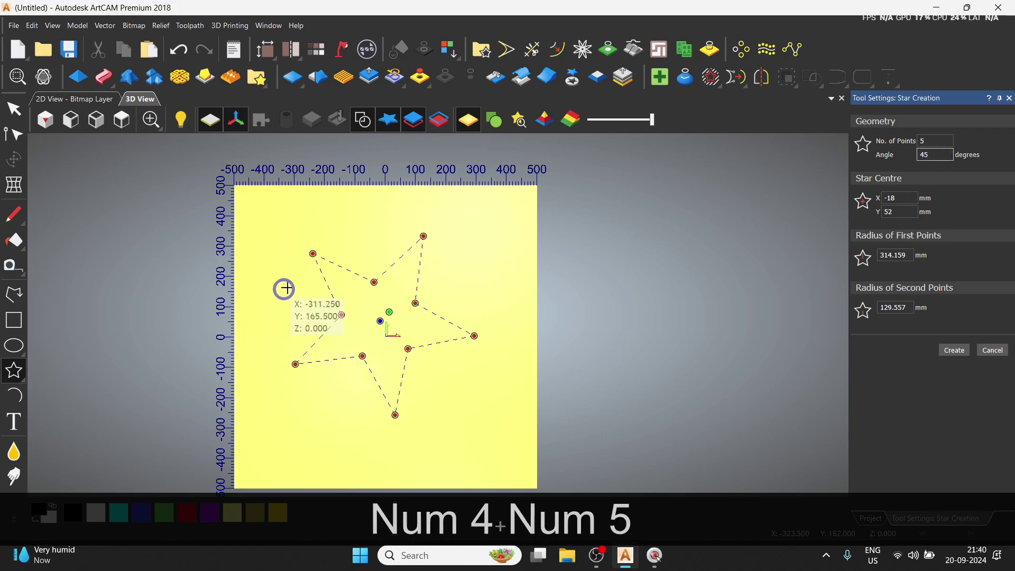
pyautogui.click(933, 254)
pyautogui.click(934, 155)
pyautogui.press('BackSpace')
pyautogui.press('BackSpace')
pyautogui.press('BackSpace')
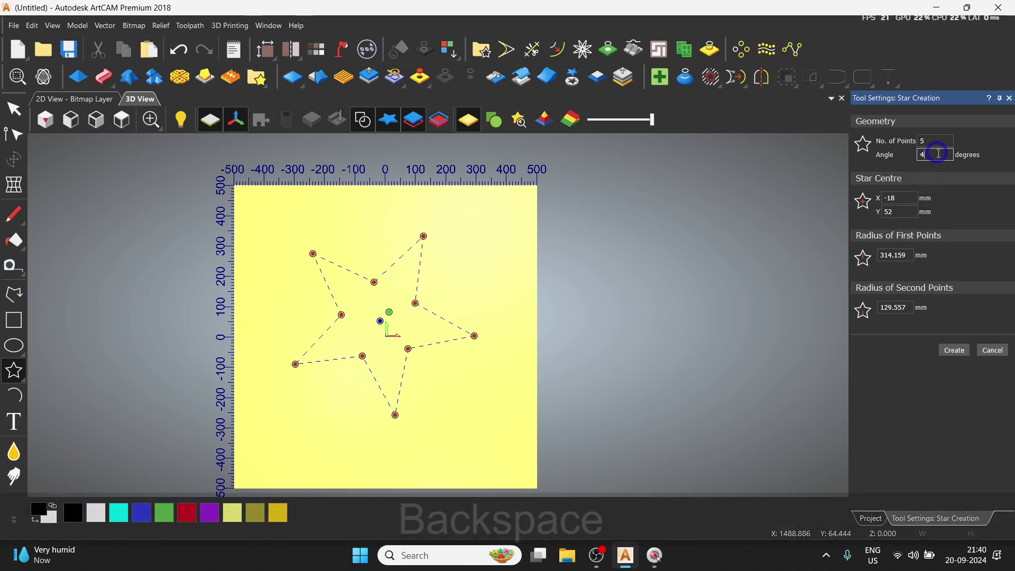
pyautogui.write('0')
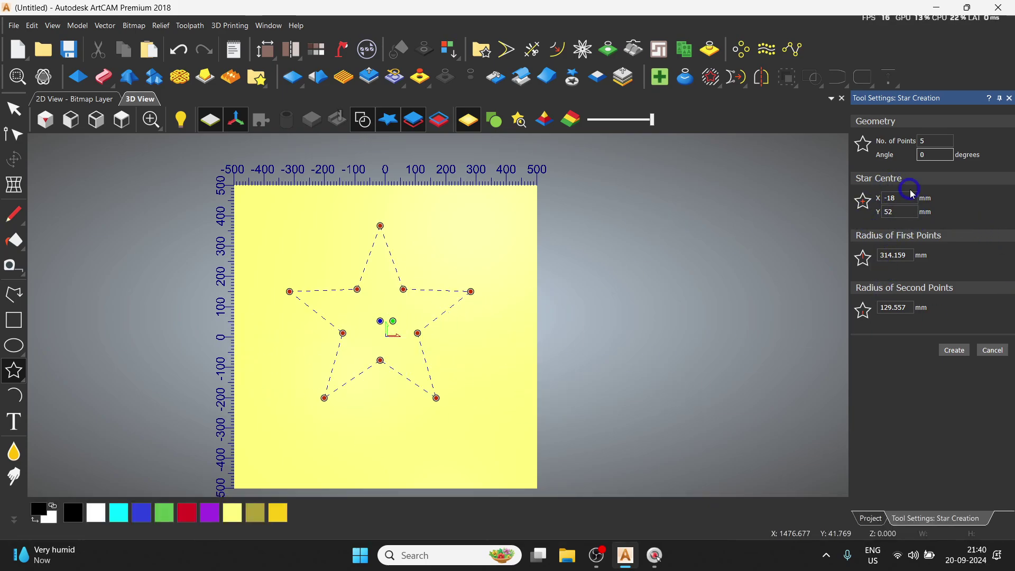
# - Set the star centre's coordinates to X 0 mm and Y 0 mm
pyautogui.press('BackSpace')
pyautogui.press('BackSpace')
pyautogui.press('BackSpace')
pyautogui.write('0')
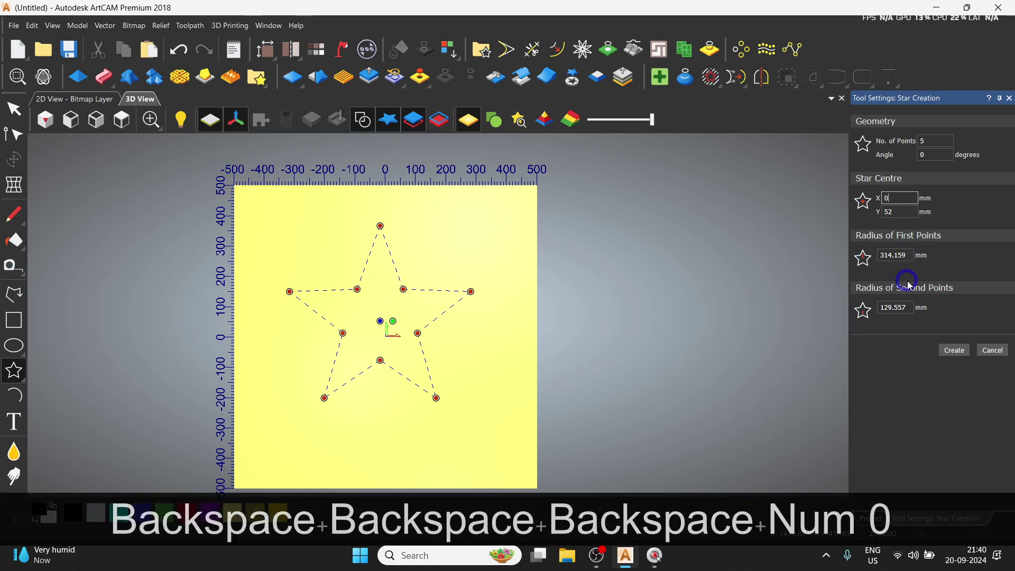
pyautogui.click(908, 213)
pyautogui.press('BackSpace')
pyautogui.press('BackSpace')
pyautogui.press('BackSpace')
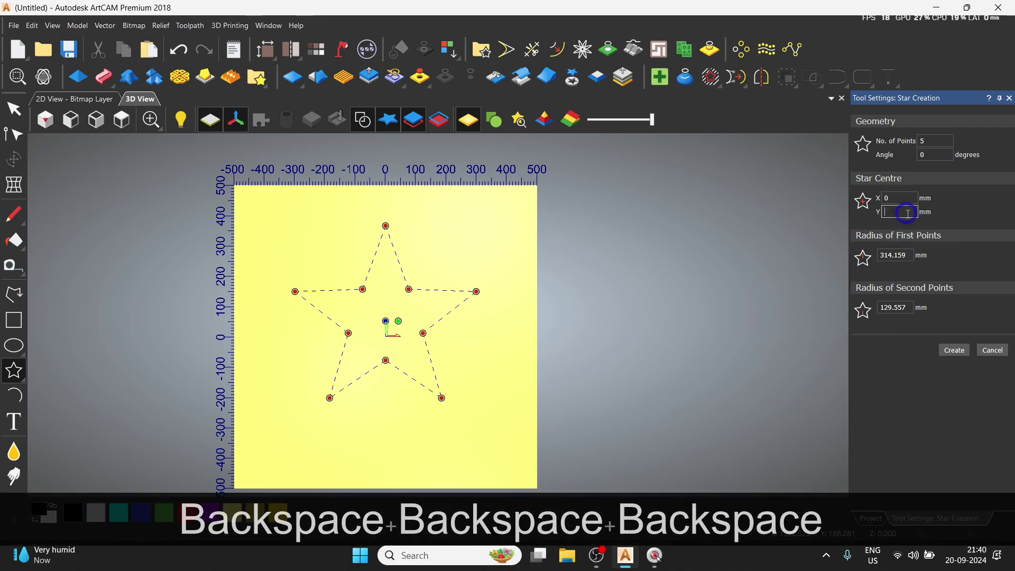
pyautogui.write('0')
# - Set the star's radius of first points to 400 mm
pyautogui.click(879, 252)
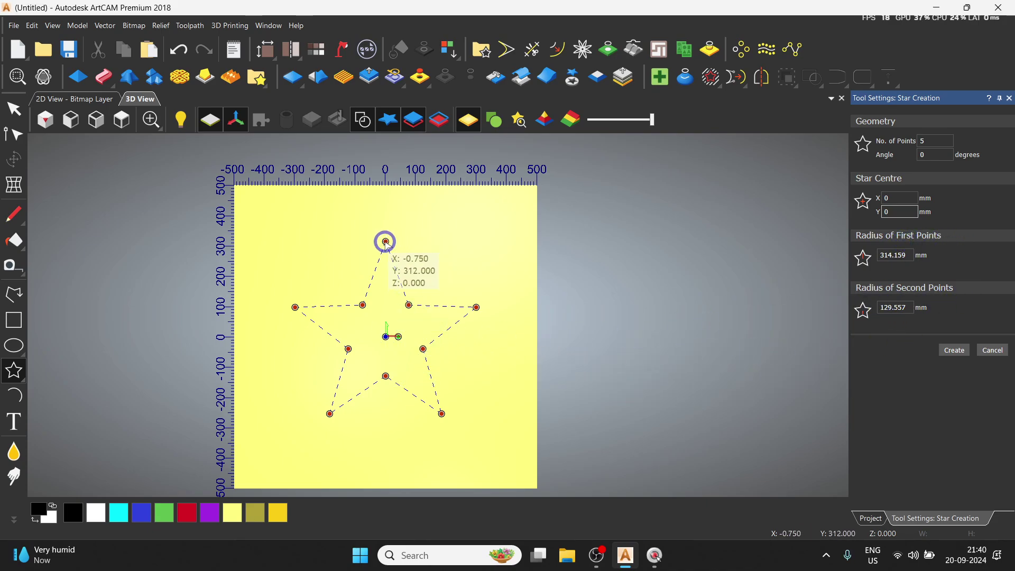
pyautogui.moveTo(387, 241)
pyautogui.mouseDown()
pyautogui.moveTo(381, 333)
pyautogui.moveTo(400, 253)
pyautogui.mouseUp()
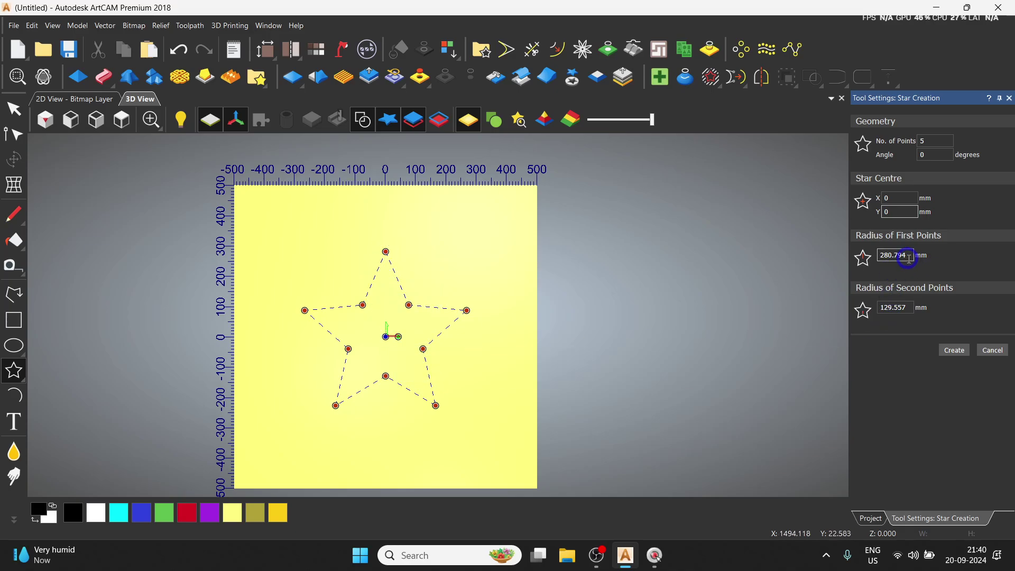
pyautogui.press('KP_4')
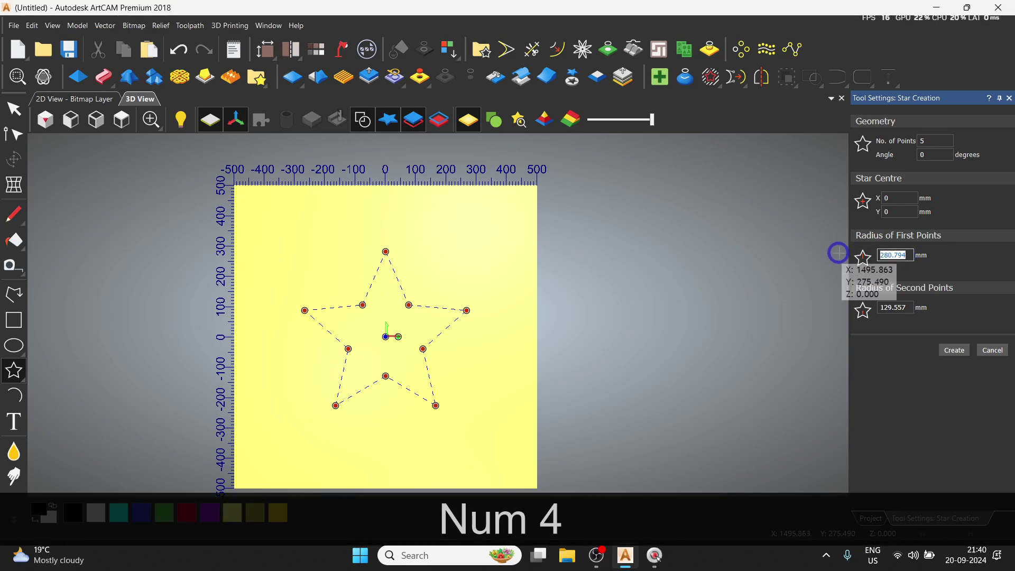
pyautogui.click(912, 256)
pyautogui.press('BackSpace')
pyautogui.press('BackSpace')
pyautogui.press('BackSpace')
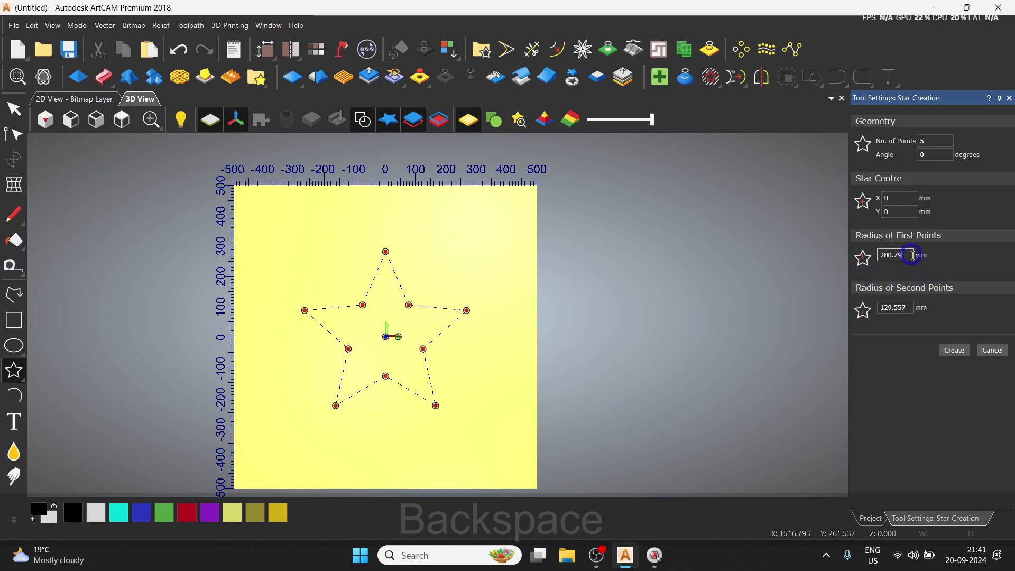
pyautogui.press('BackSpace')
pyautogui.press('BackSpace')
pyautogui.press('BackSpace')
pyautogui.press('BackSpace')
pyautogui.write('400')
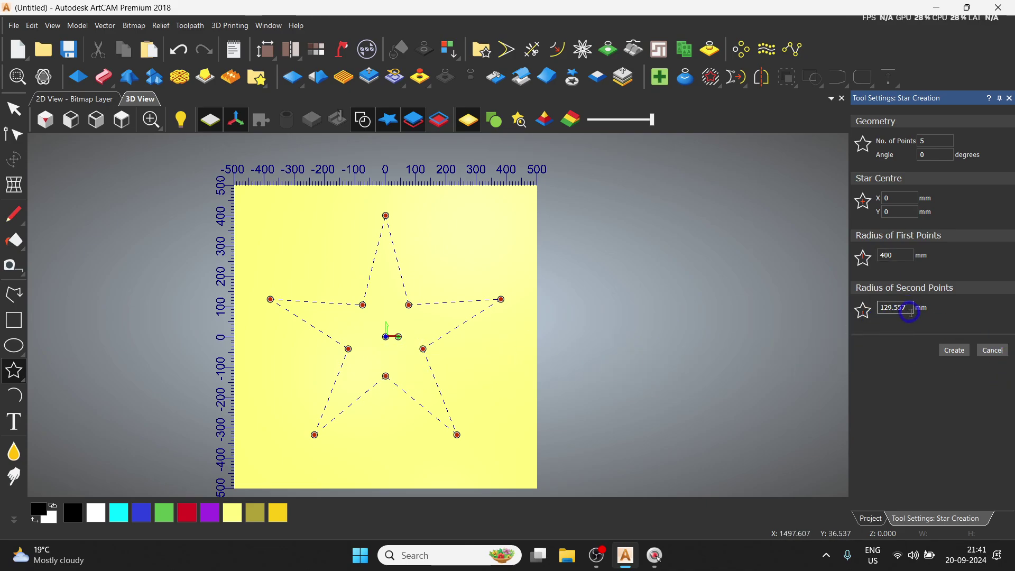
# - Set the star's radius of second points to 200 mm
pyautogui.press('BackSpace')
pyautogui.press('BackSpace')
pyautogui.press('BackSpace')
pyautogui.press('BackSpace')
pyautogui.press('BackSpace')
pyautogui.write('200')
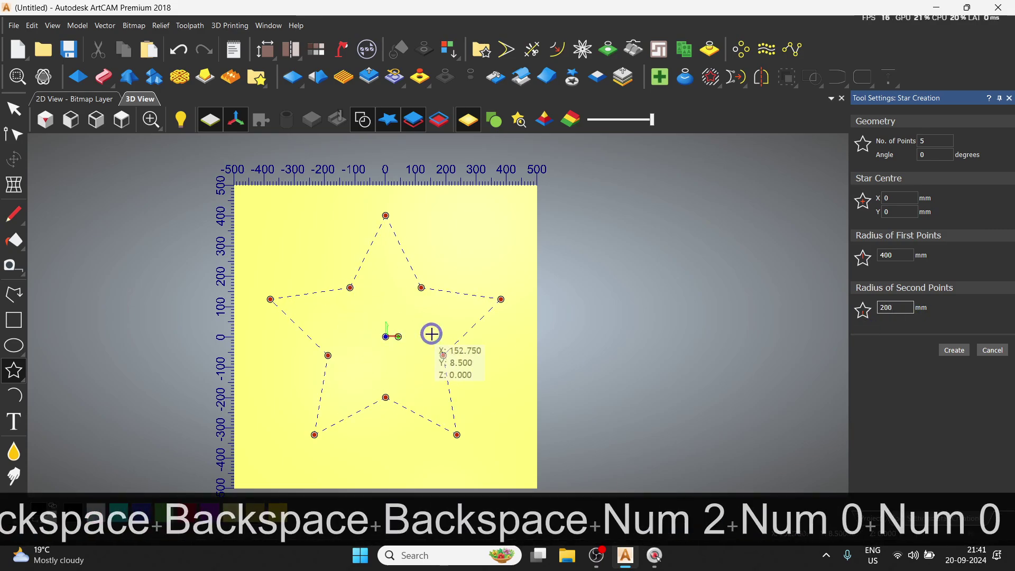
# - Create the five-pointed star and delete it from the model
pyautogui.click(955, 350)
pyautogui.click(994, 352)
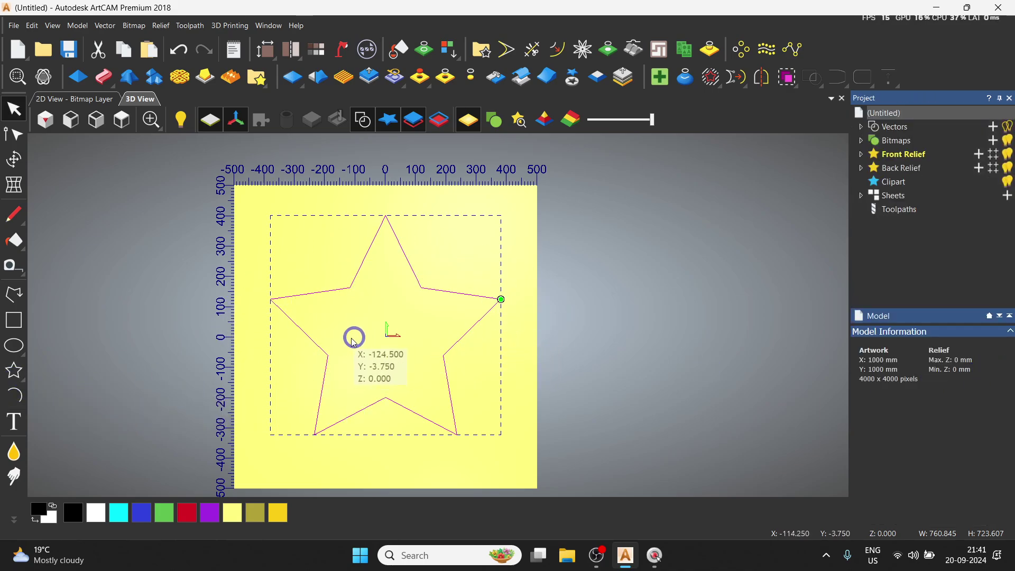
pyautogui.press('Delete')
# - Try a ten-pointed star near the origin with radii of about 286 mm and 83 mm and a 45-degree angle
pyautogui.click(14, 370)
pyautogui.moveTo(375, 323); pyautogui.dragTo(442, 370)
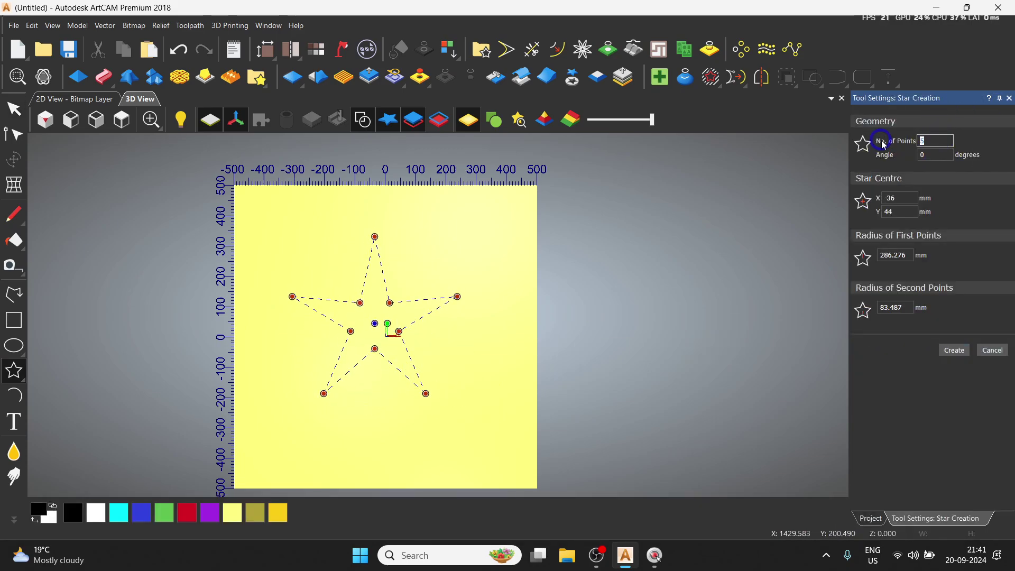
pyautogui.write('10')
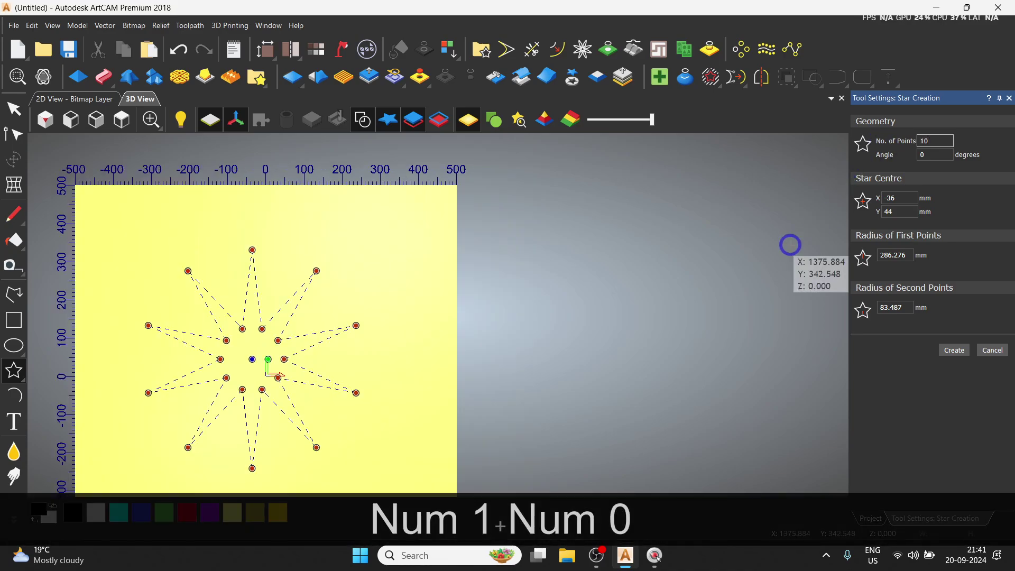
pyautogui.doubleClick(931, 155)
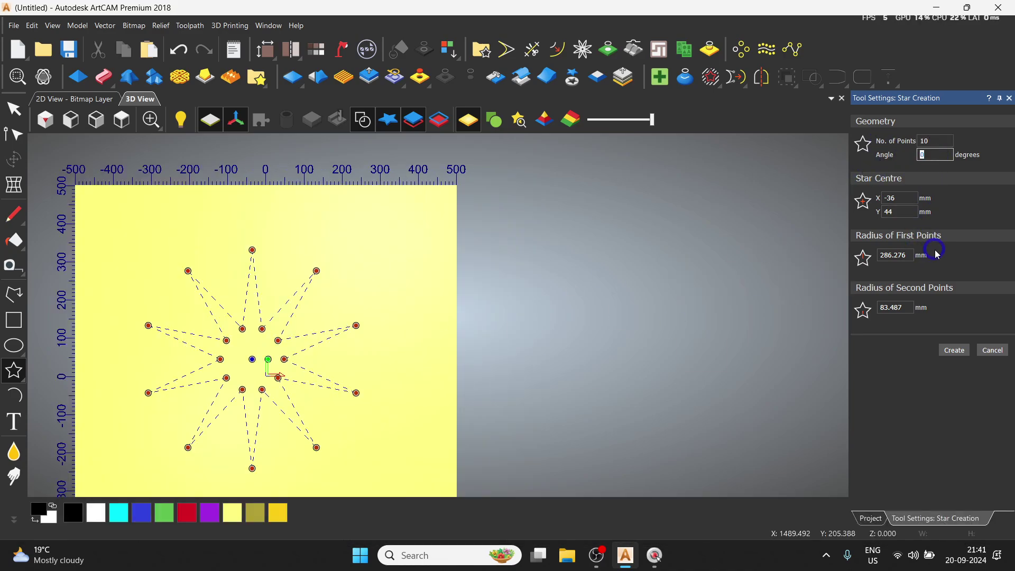
pyautogui.write('45')
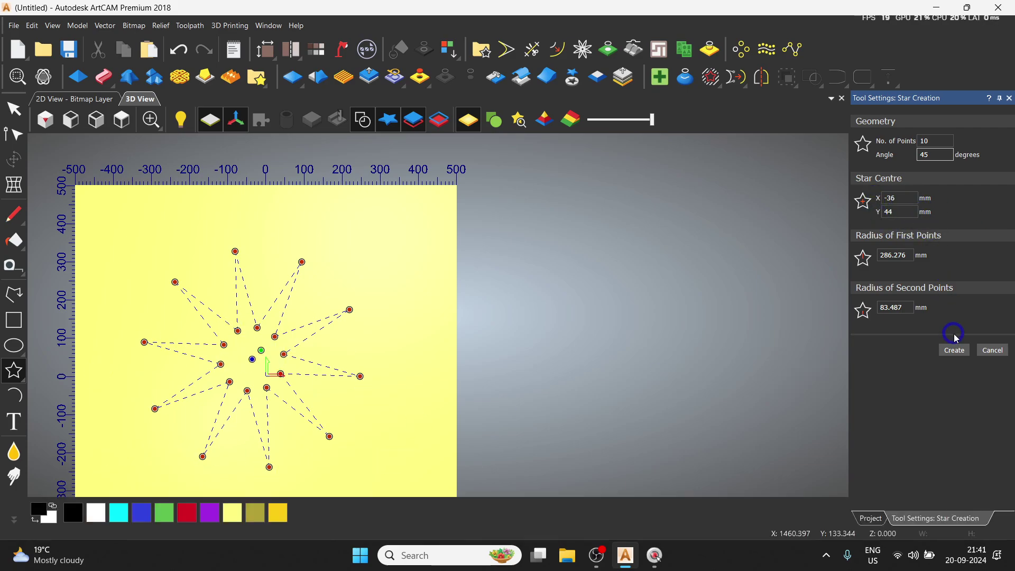
pyautogui.click(991, 359)
pyautogui.scroll(-3, 220, 356)
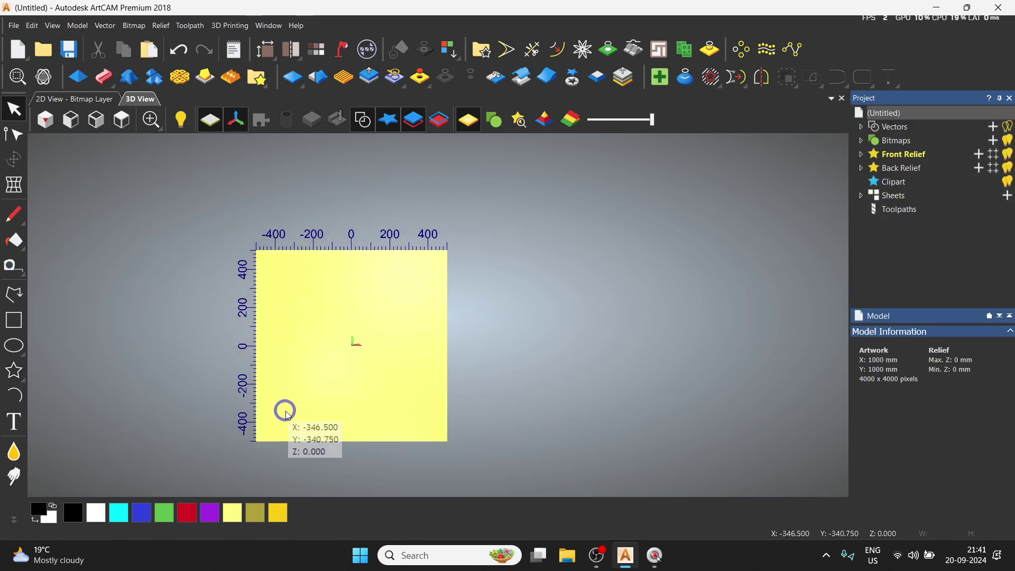
# - Draw a Centre - Start - End arc below the origin as a lower semicircle with a radius of about 184 mm
pyautogui.scroll(-1, 248, 413)
pyautogui.scroll(3, 293, 407)
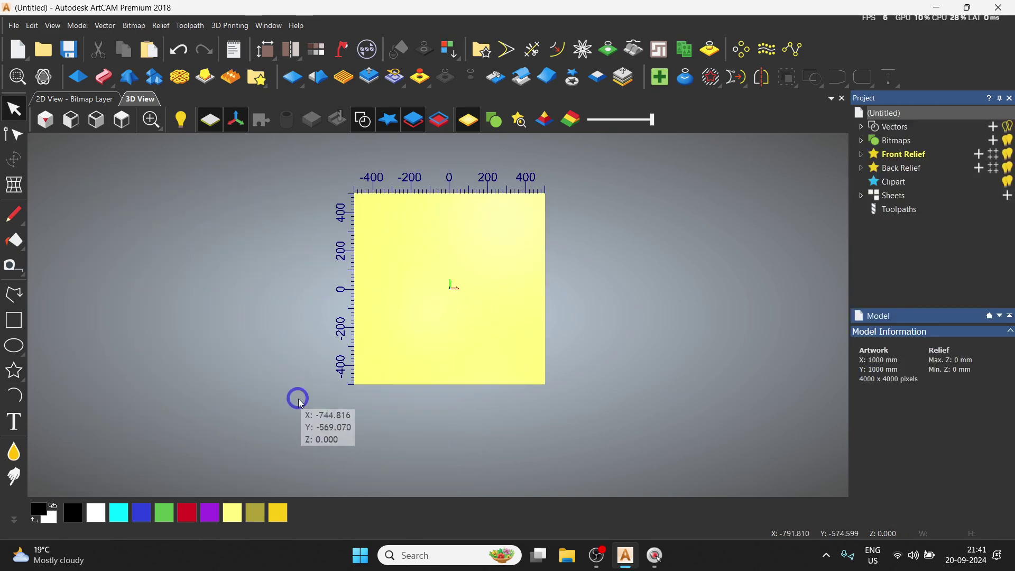
pyautogui.click(18, 403)
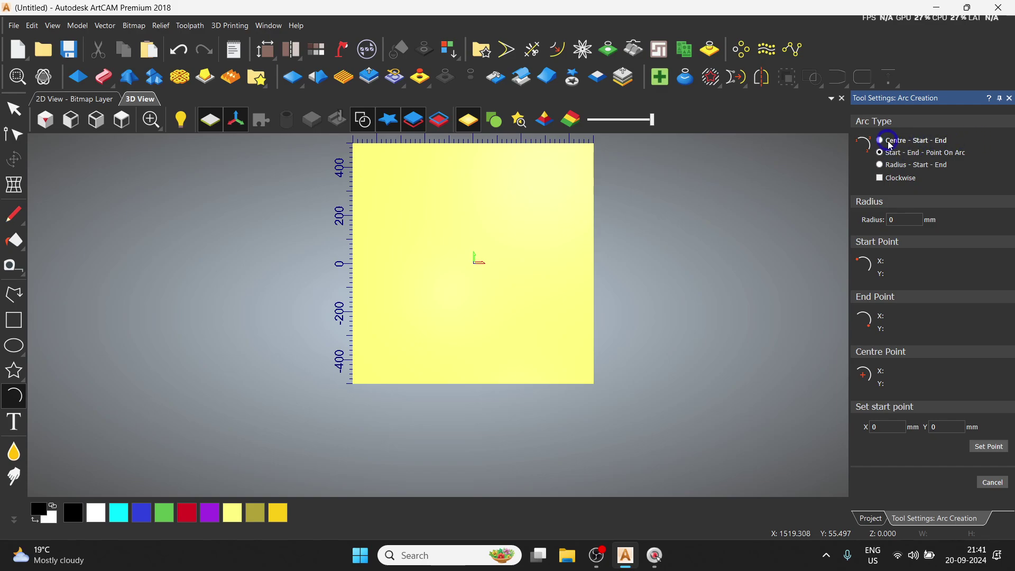
pyautogui.click(465, 279)
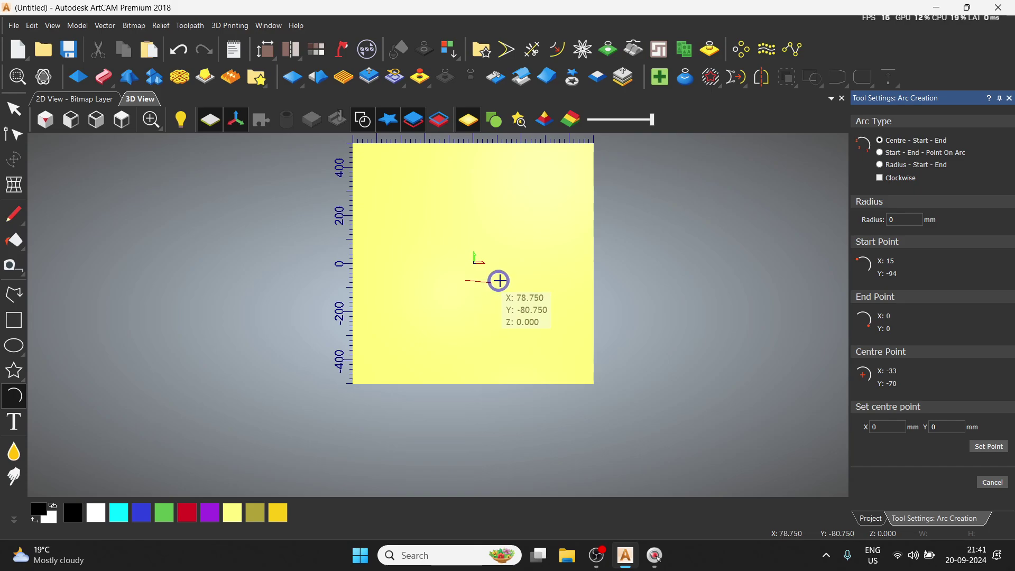
pyautogui.press('ctrl')
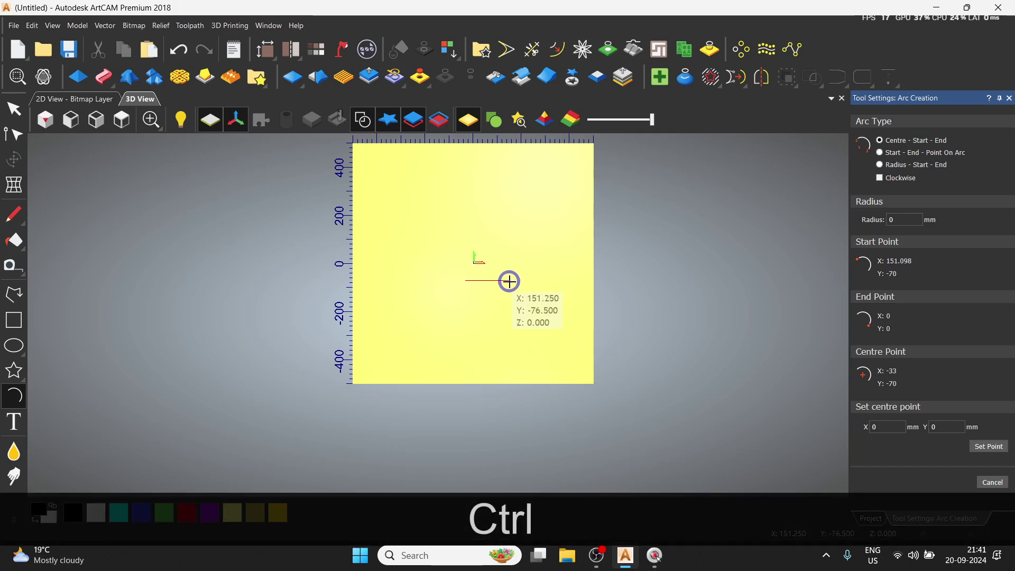
pyautogui.click(510, 280)
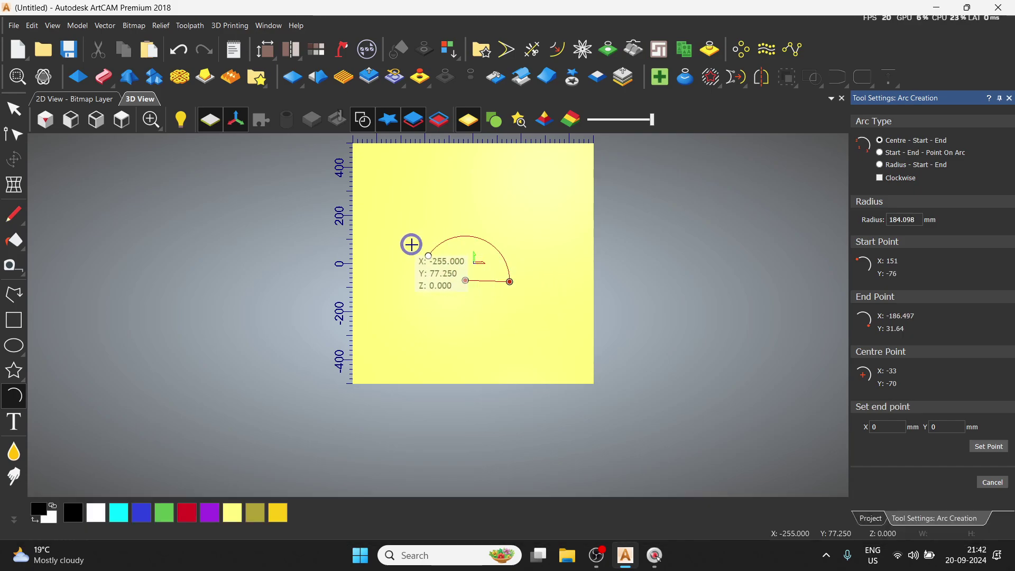
pyautogui.click(407, 282)
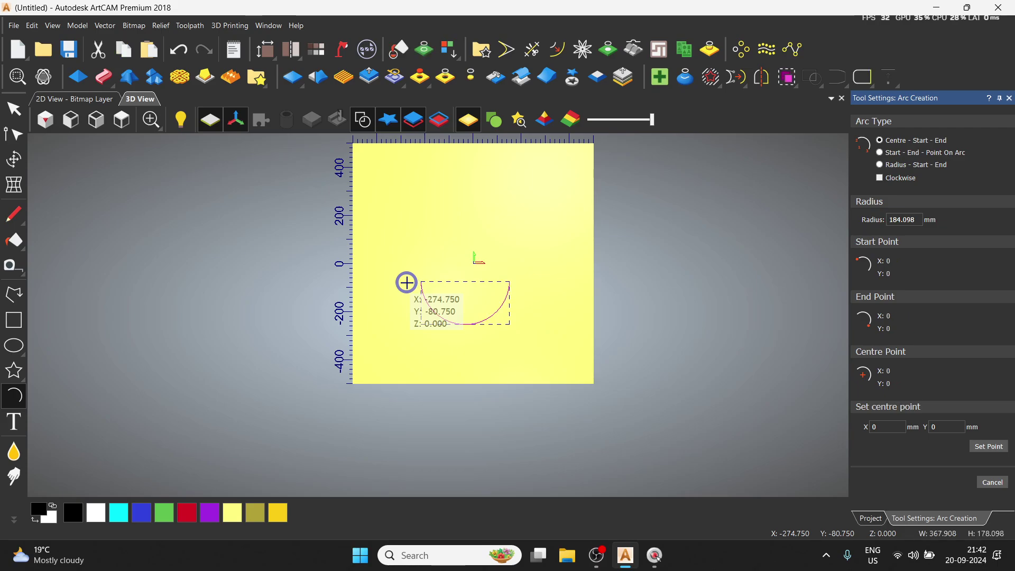
# - Draw a second Centre - Start - End arc above the origin as an upper semicircle with a radius of about 272 mm
pyautogui.scroll(2, 453, 313)
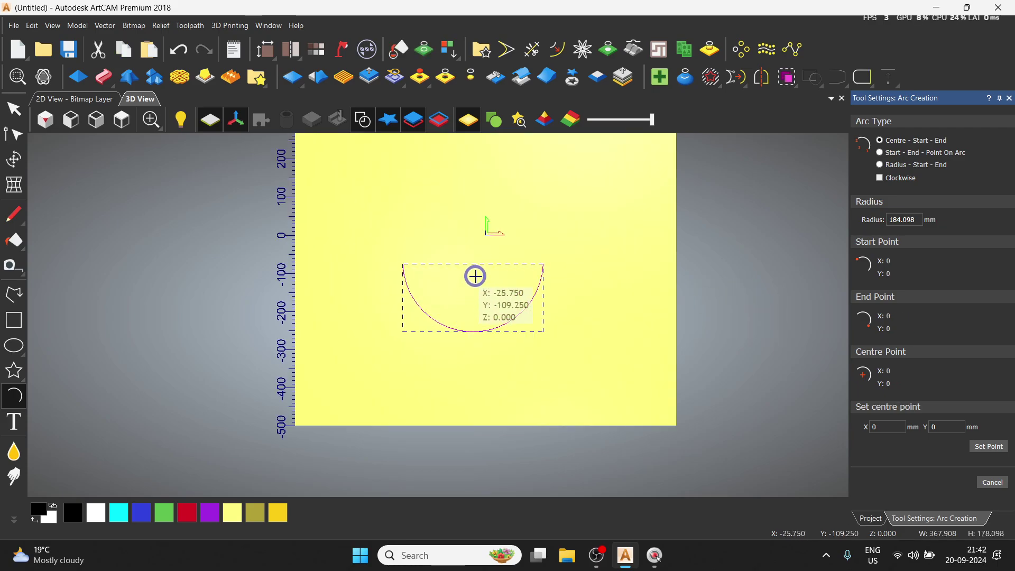
pyautogui.click(466, 225)
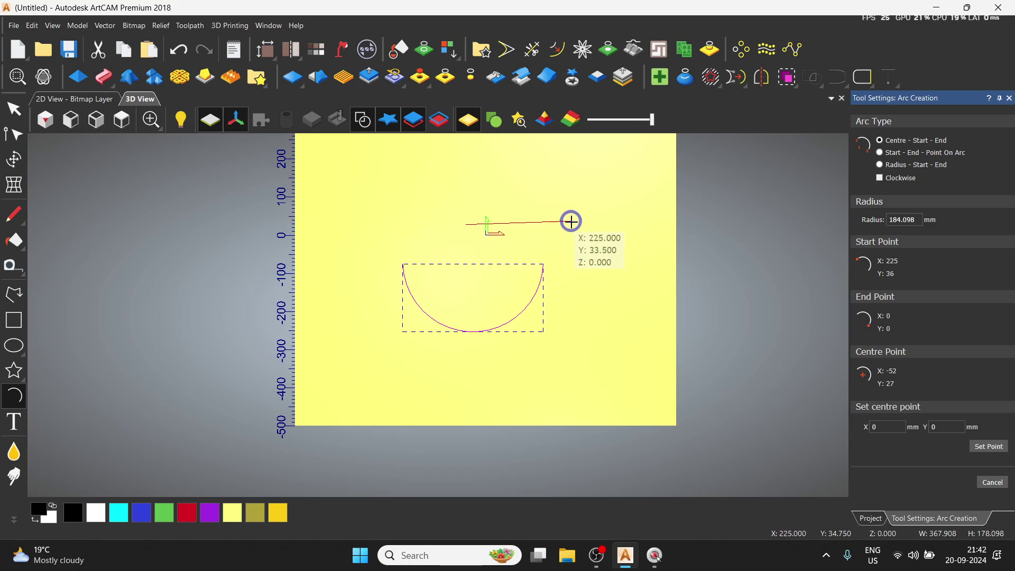
pyautogui.press('ctrl')
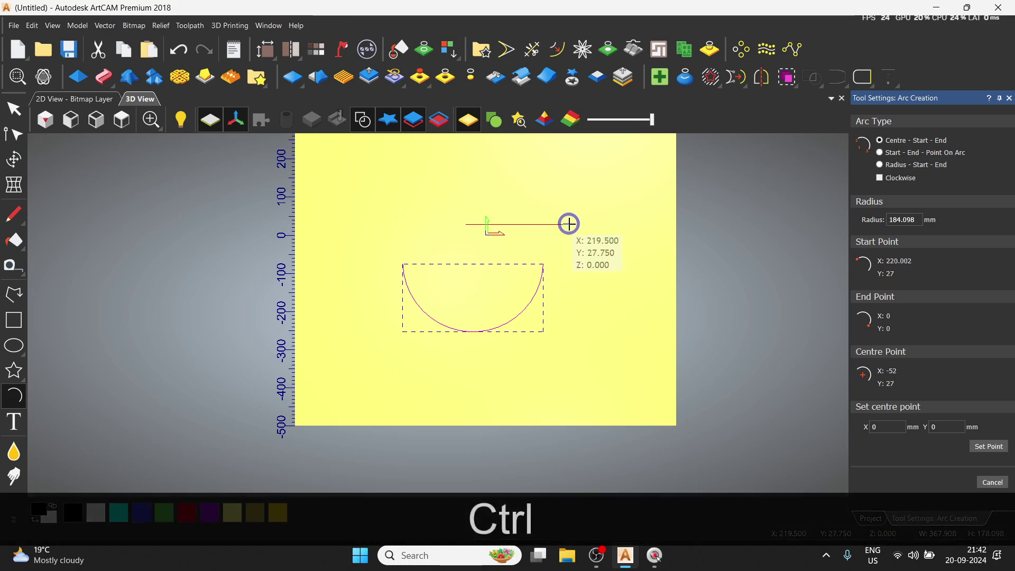
pyautogui.click(570, 225)
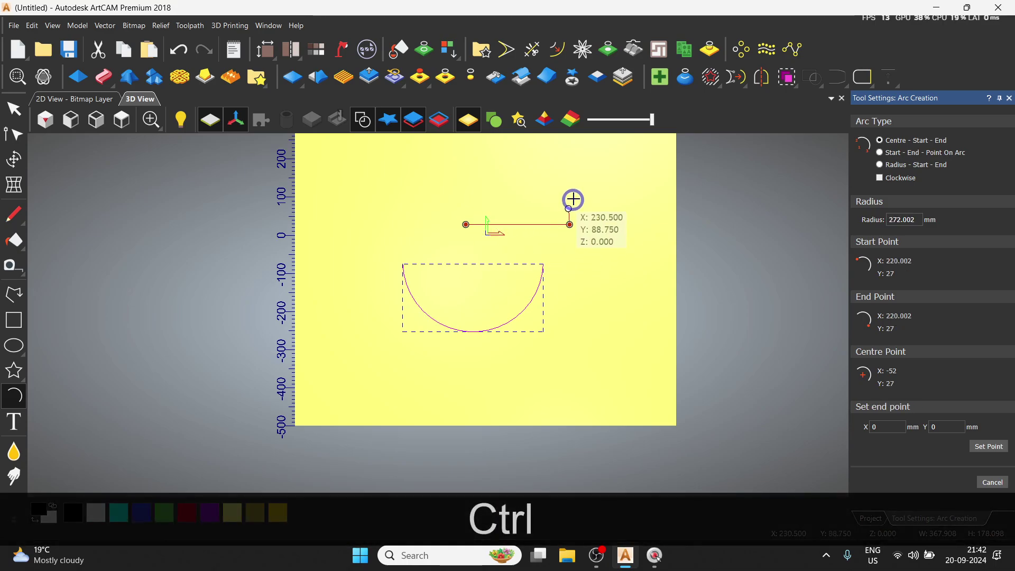
pyautogui.click(398, 225)
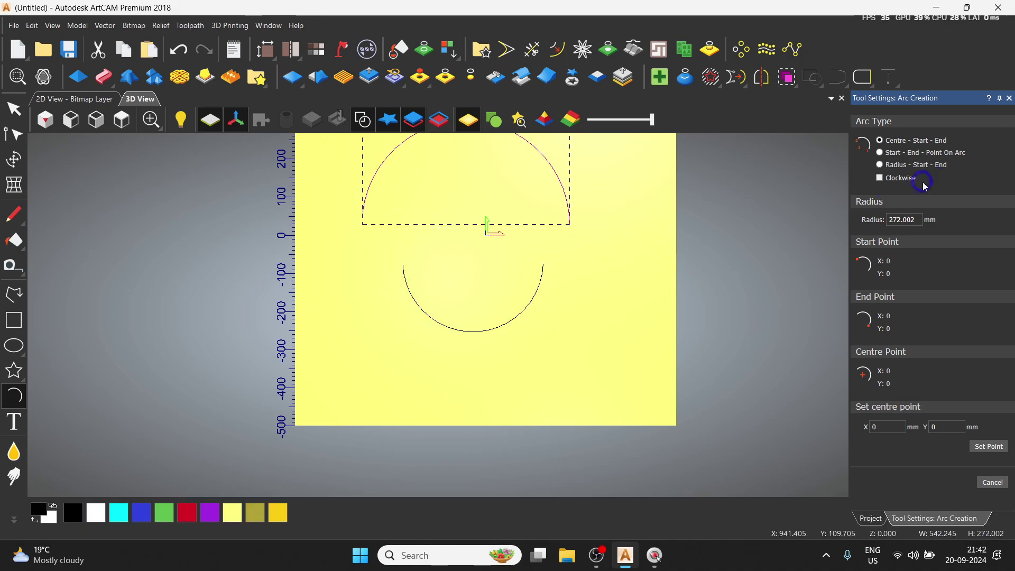
# - Draw a Start - End - Point On Arc semicircle of about 188 mm radius below the other arcs, and delete all arcs
pyautogui.click(881, 153)
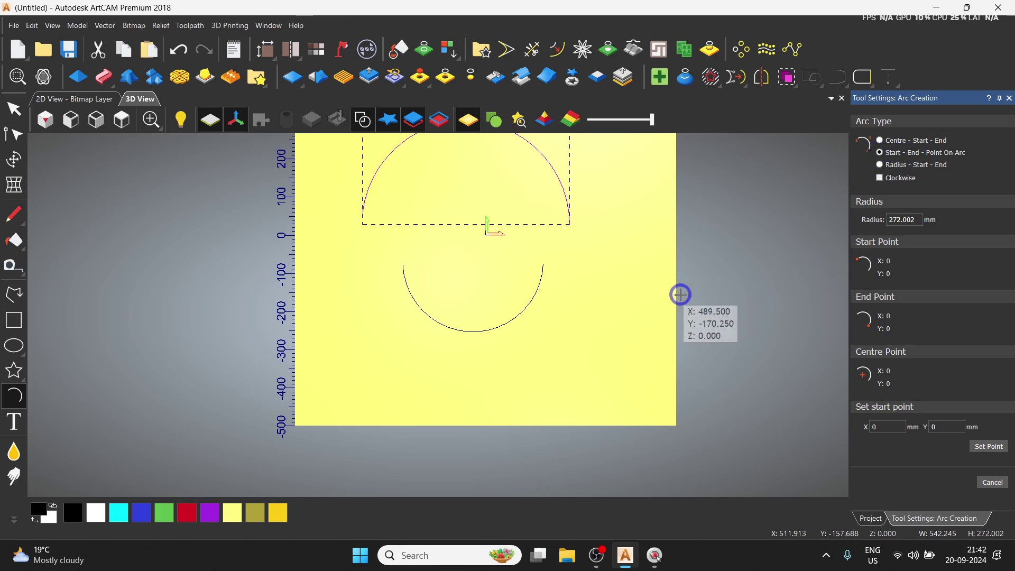
pyautogui.click(398, 380)
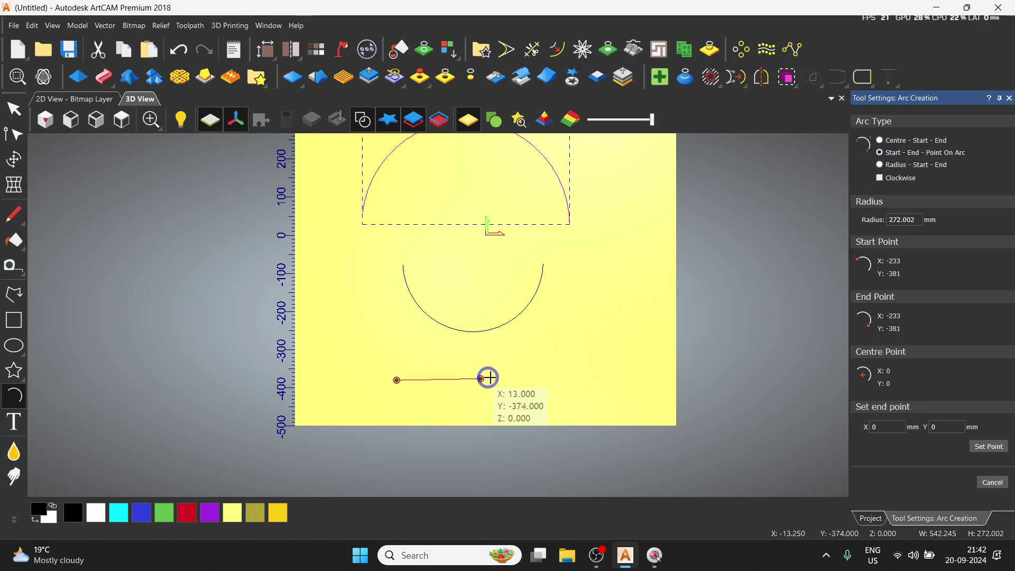
pyautogui.press('ctrl')
pyautogui.click(540, 377)
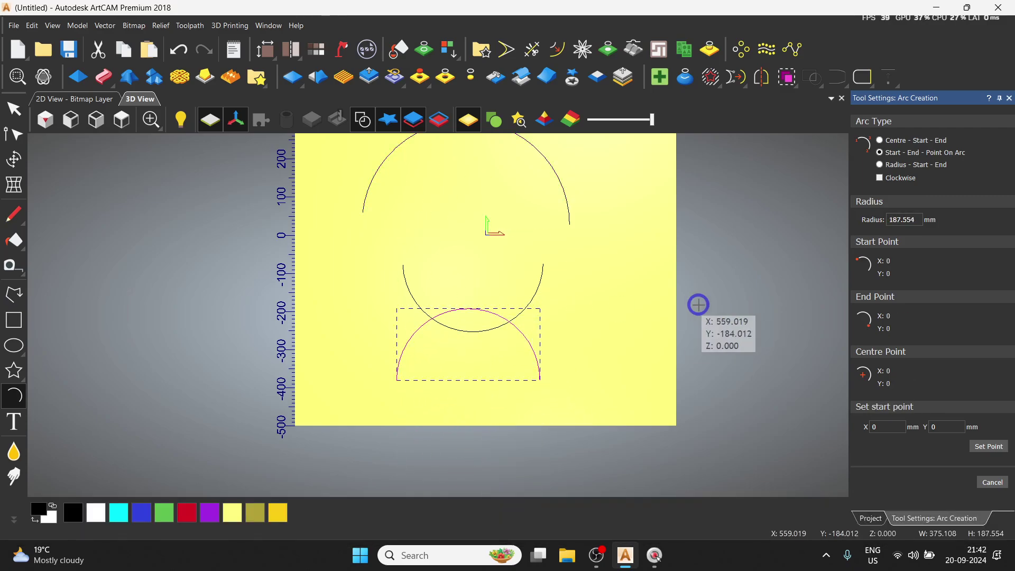
pyautogui.press('Escape')
pyautogui.press('Delete')
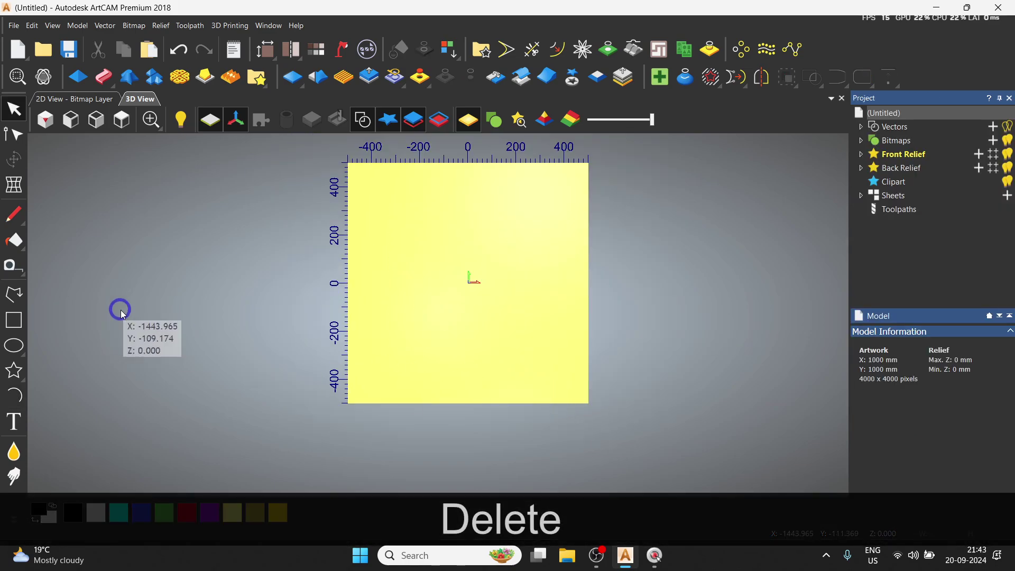
# - Draw a Radius - Start - End arc with a 100 mm radius, starting at about X -195, Y -78
pyautogui.click(15, 395)
pyautogui.click(893, 166)
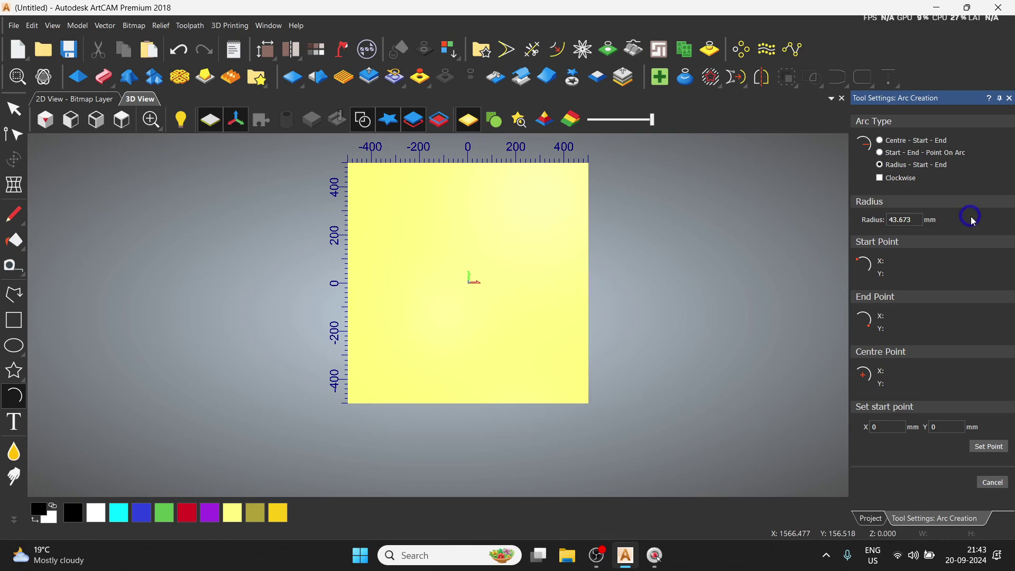
pyautogui.click(868, 230)
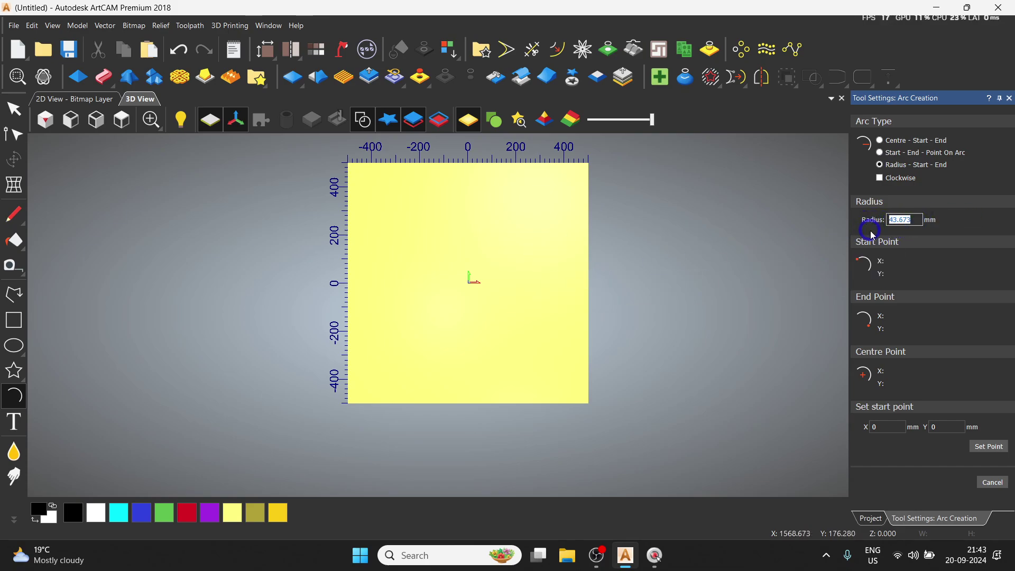
pyautogui.write('100')
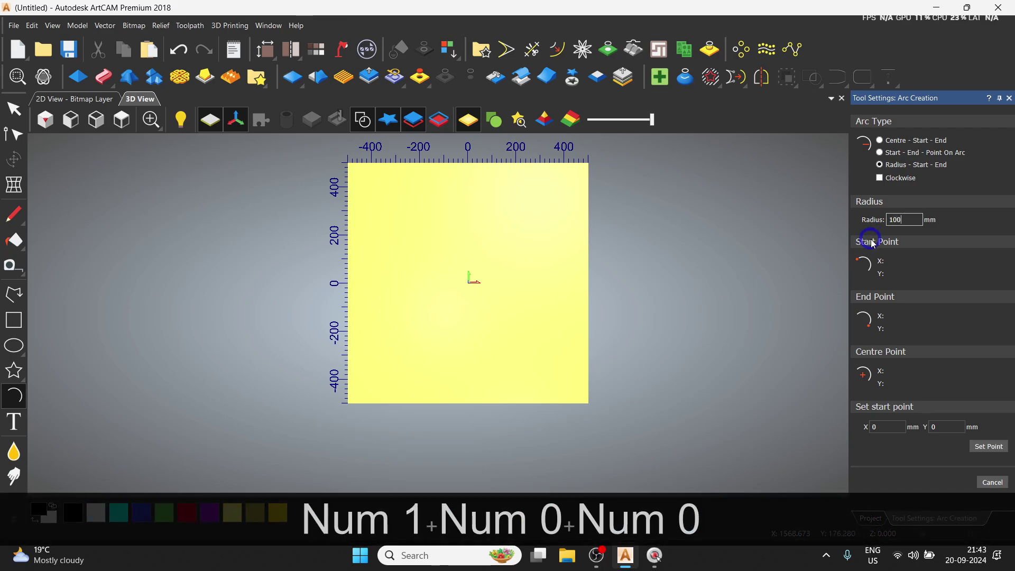
pyautogui.click(422, 302)
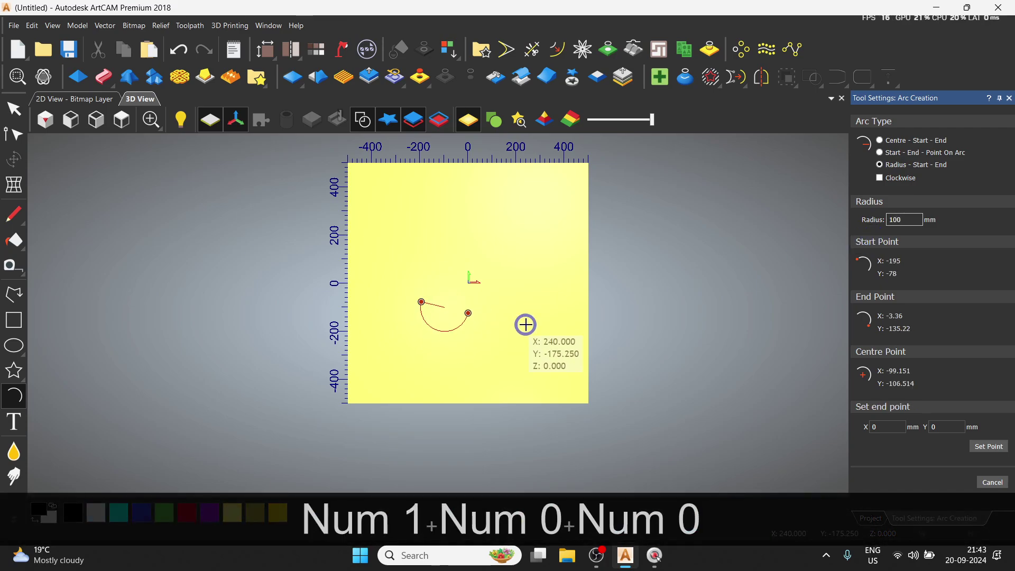
pyautogui.click(530, 301)
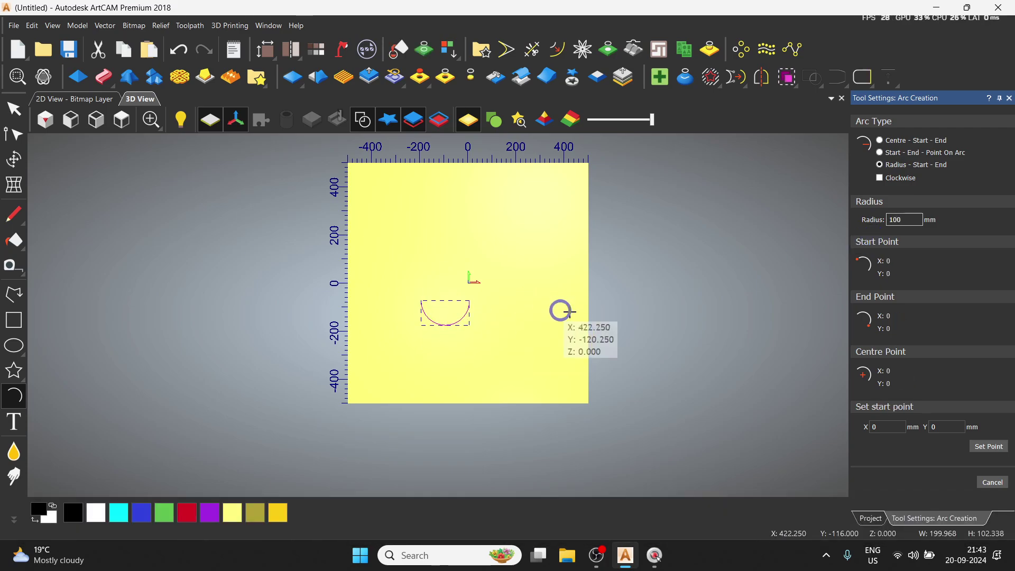
# - Draw a 200 mm radius arc starting at about X -166, Y 77, and start another arc with the Clockwise option enabled
pyautogui.write('200')
pyautogui.click(428, 264)
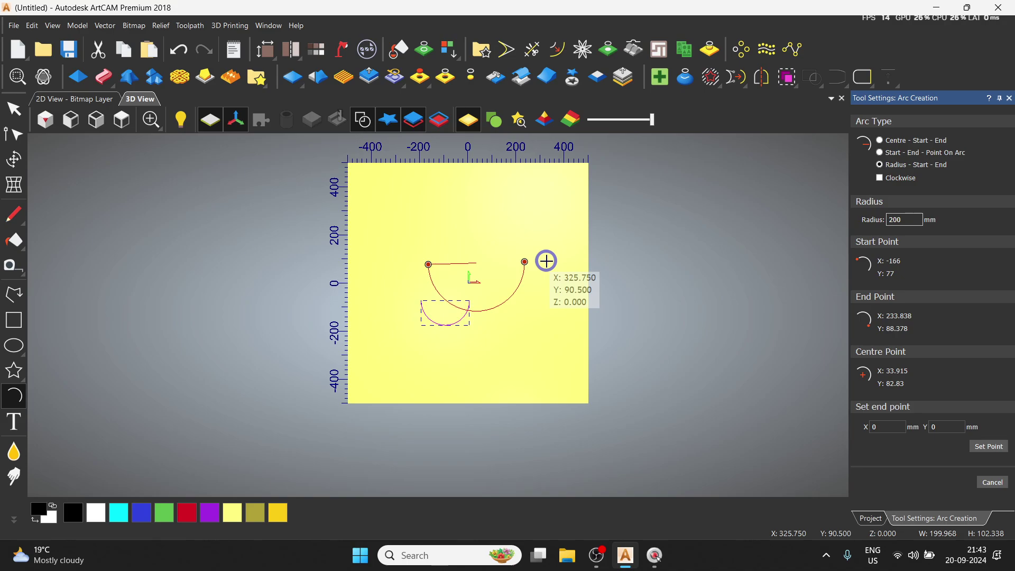
pyautogui.click(547, 261)
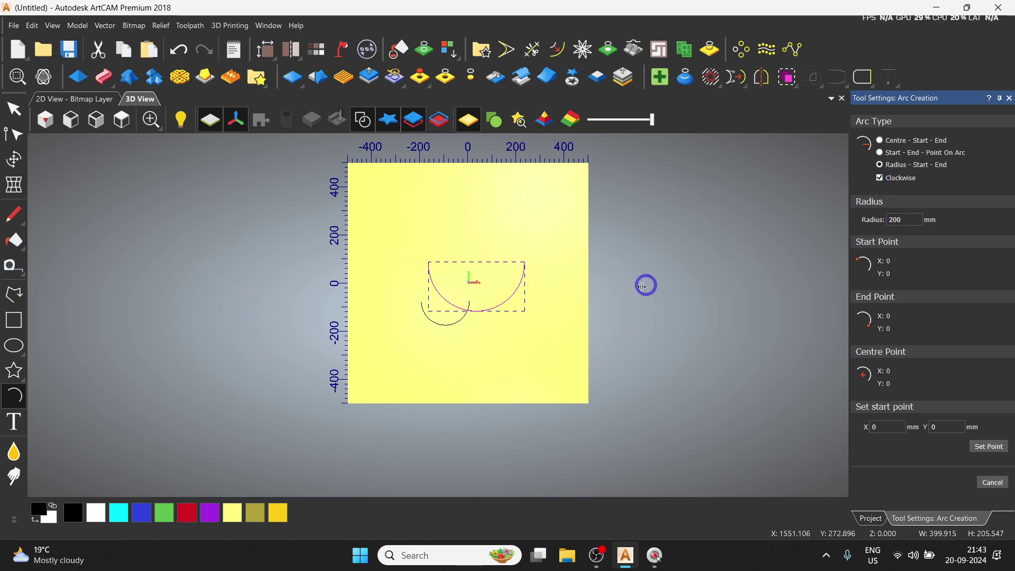
pyautogui.click(475, 246)
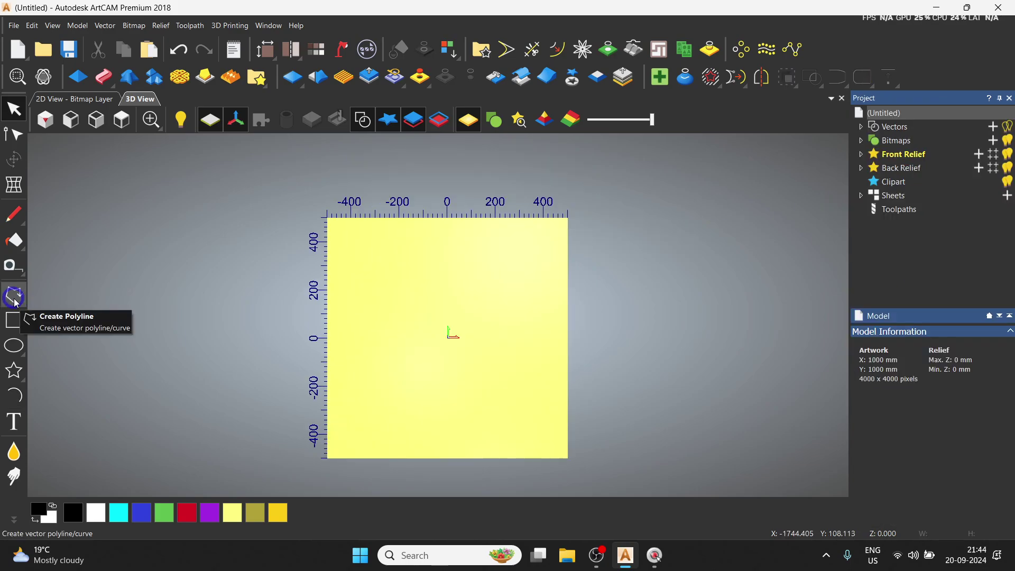
# - Draw a freehand curve around the origin with the Polyline tool, about 437 mm wide and 248 mm high
pyautogui.click(14, 297)
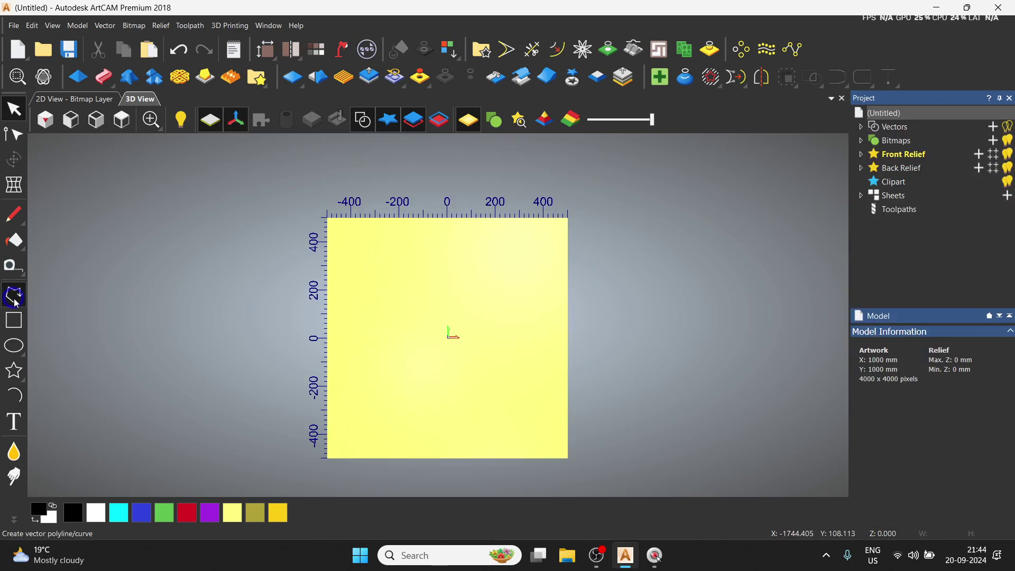
pyautogui.scroll(1, 415, 348)
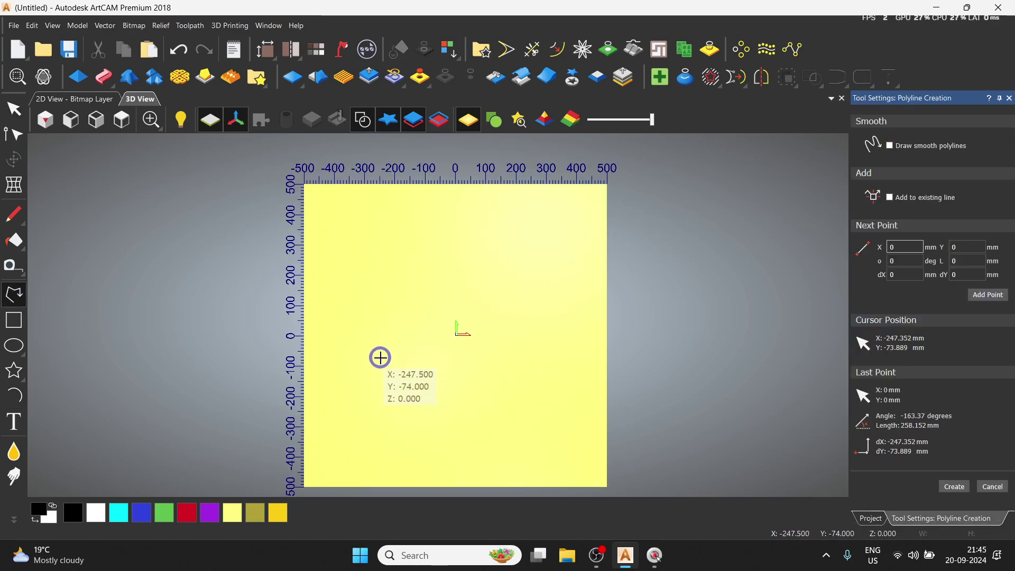
pyautogui.moveTo(381, 359)
pyautogui.mouseDown()
pyautogui.moveTo(383, 342)
pyautogui.moveTo(468, 284)
pyautogui.moveTo(506, 309)
pyautogui.moveTo(506, 358)
pyautogui.mouseUp()
pyautogui.press('Escape')
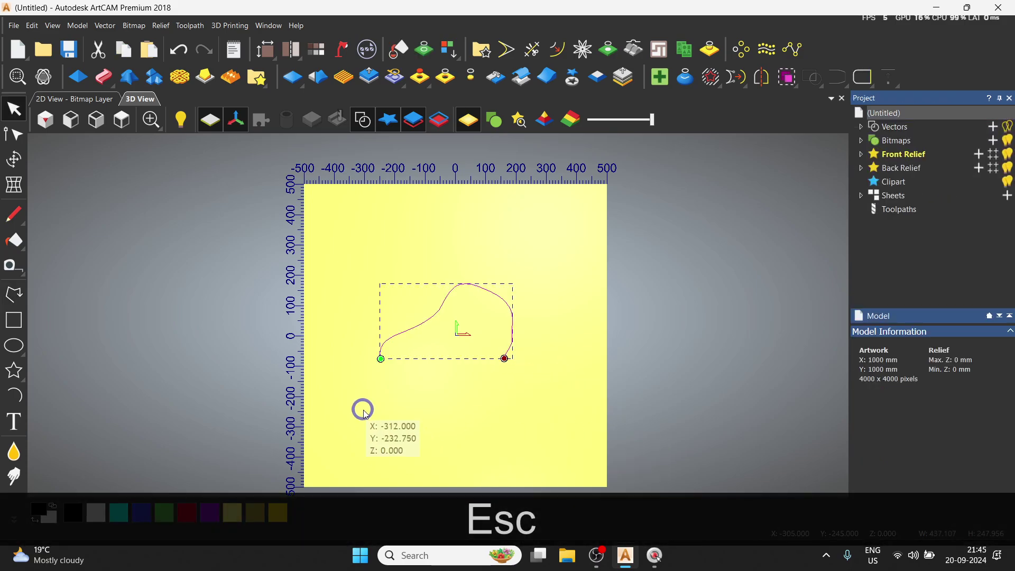
# - Draw a five-segment straight polyline around the freehand curve, about 673 mm wide and 646 mm high, ending near its start point
pyautogui.click(12, 305)
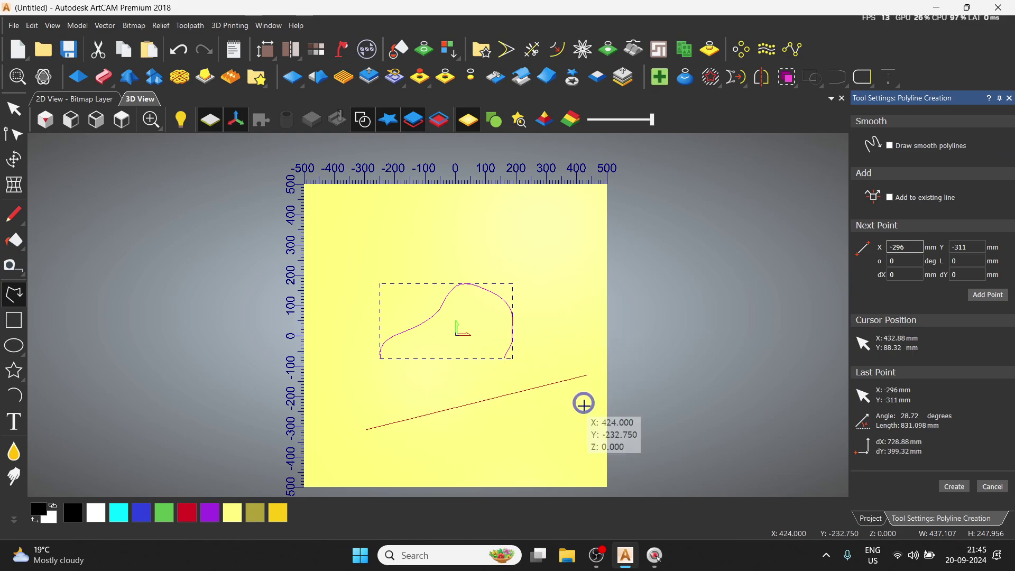
pyautogui.click(567, 406)
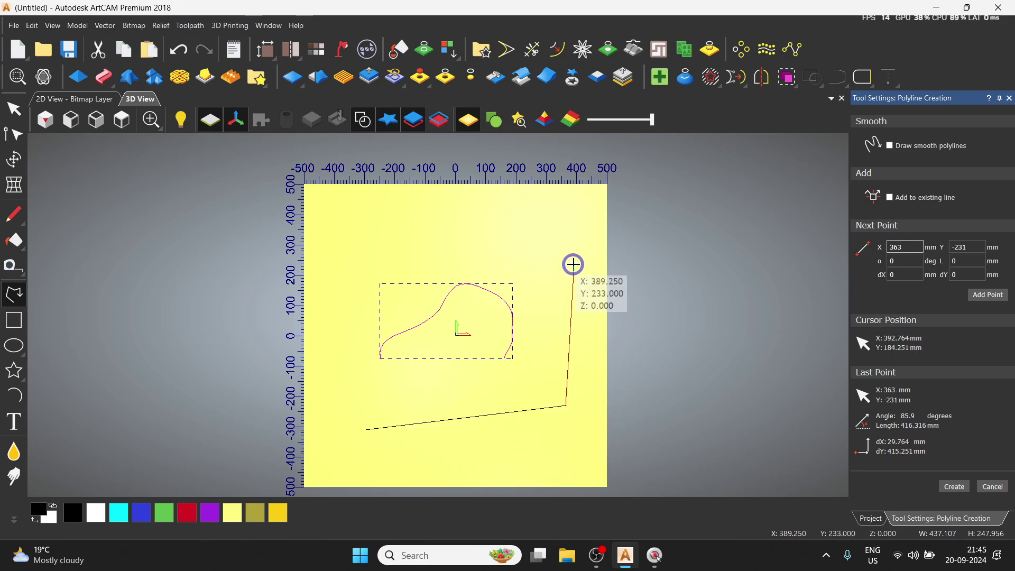
pyautogui.click(567, 239)
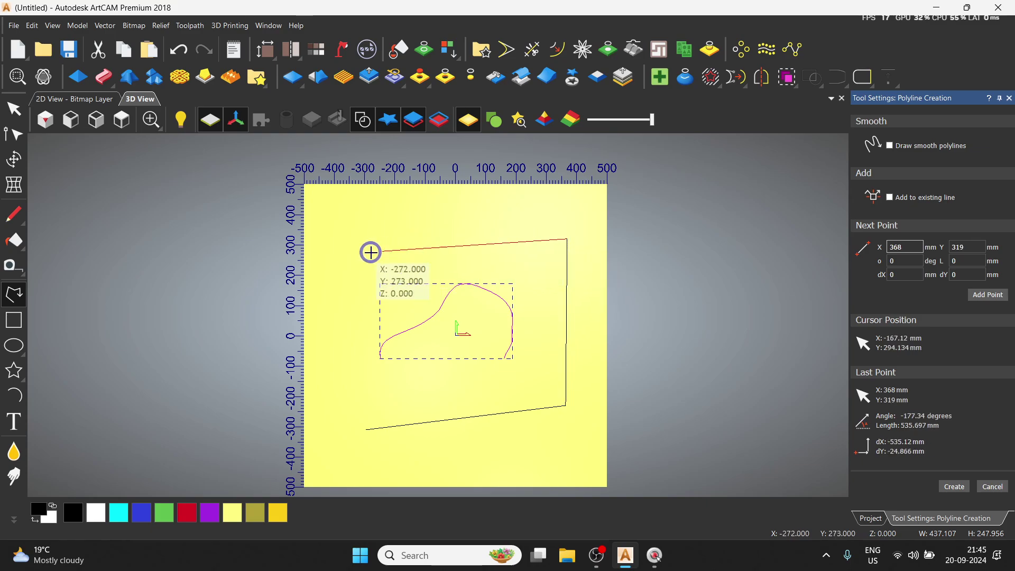
pyautogui.click(411, 396)
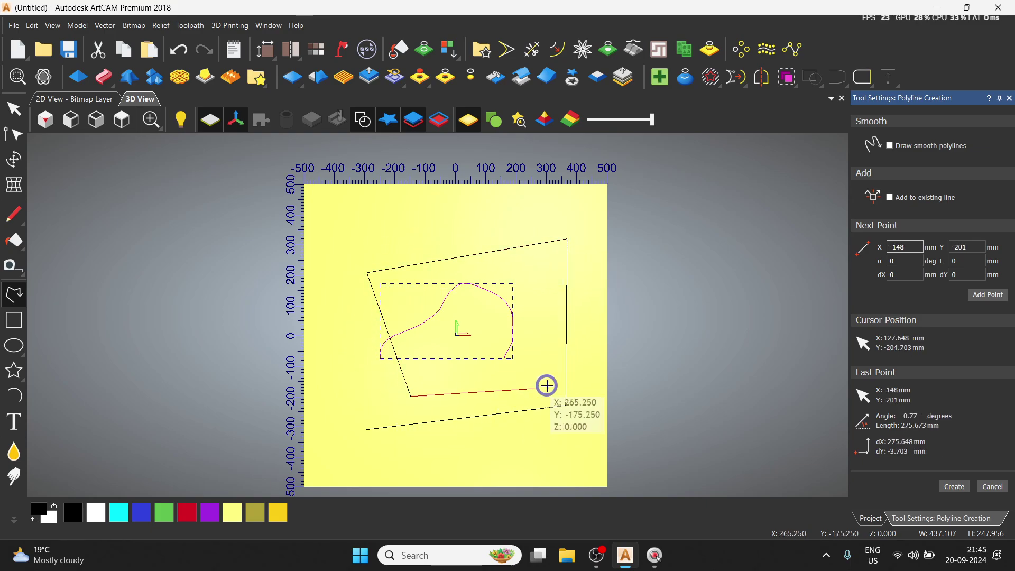
pyautogui.click(364, 434)
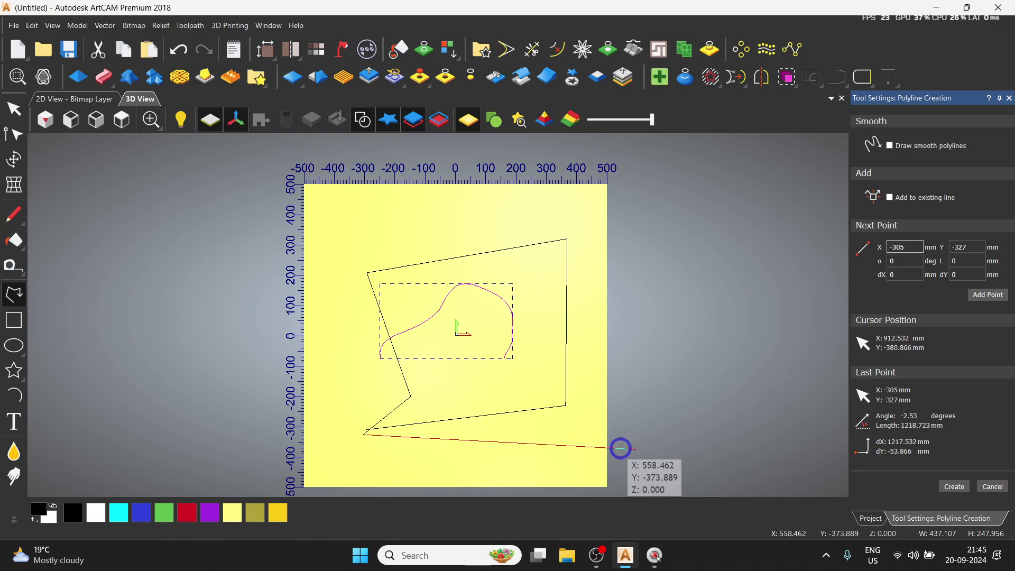
pyautogui.press('Escape')
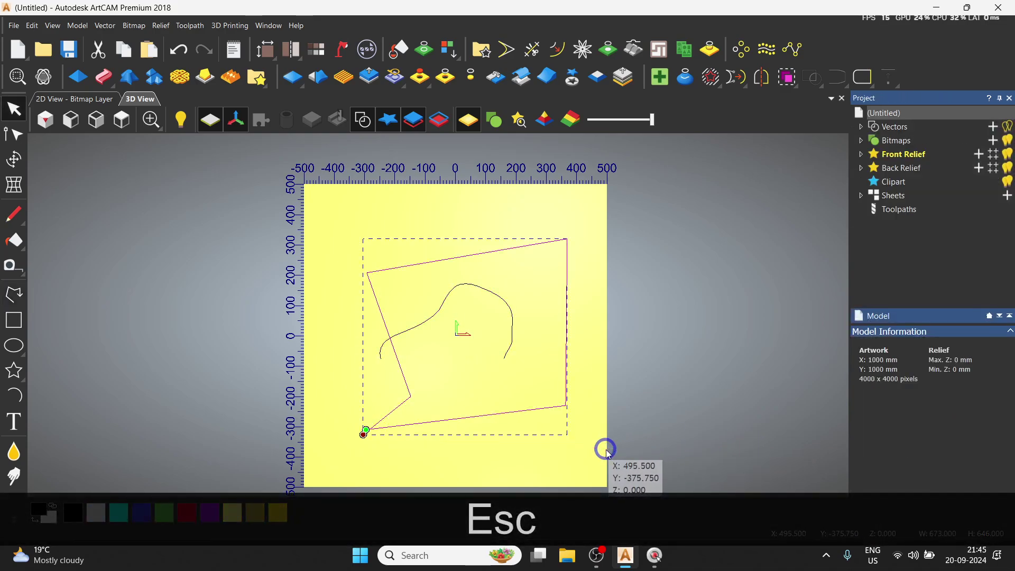
# - Draw a seven-segment straight polyline around the existing vectors from about X -335, Y -426, about 808 mm wide and 783 mm high
pyautogui.click(17, 303)
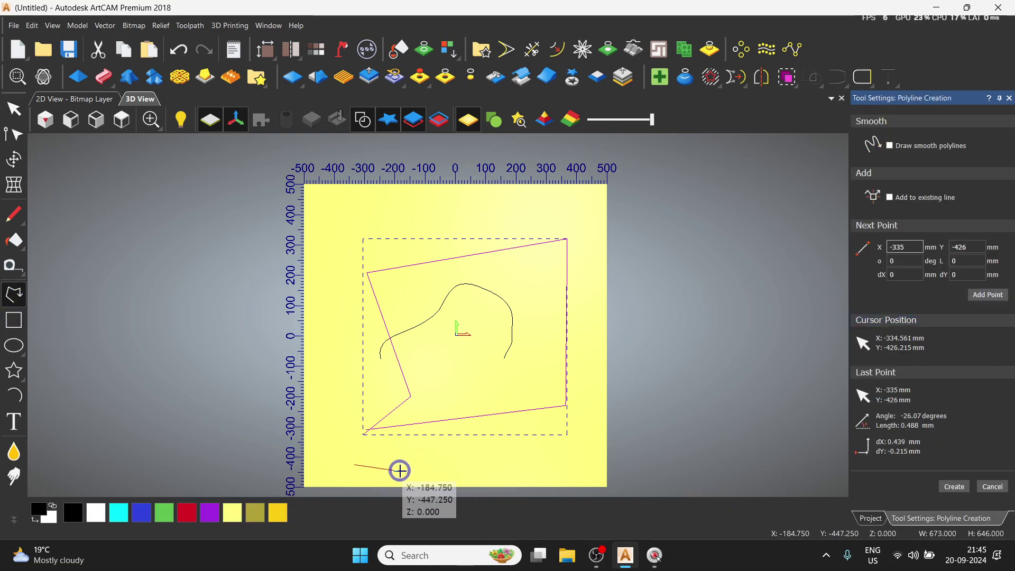
pyautogui.press('ctrl')
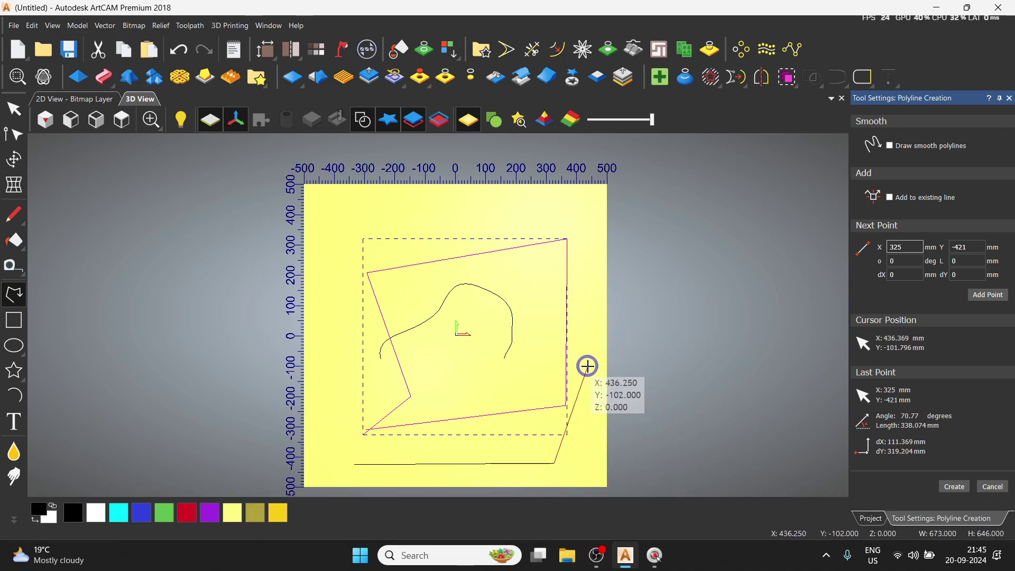
pyautogui.press('ctrl')
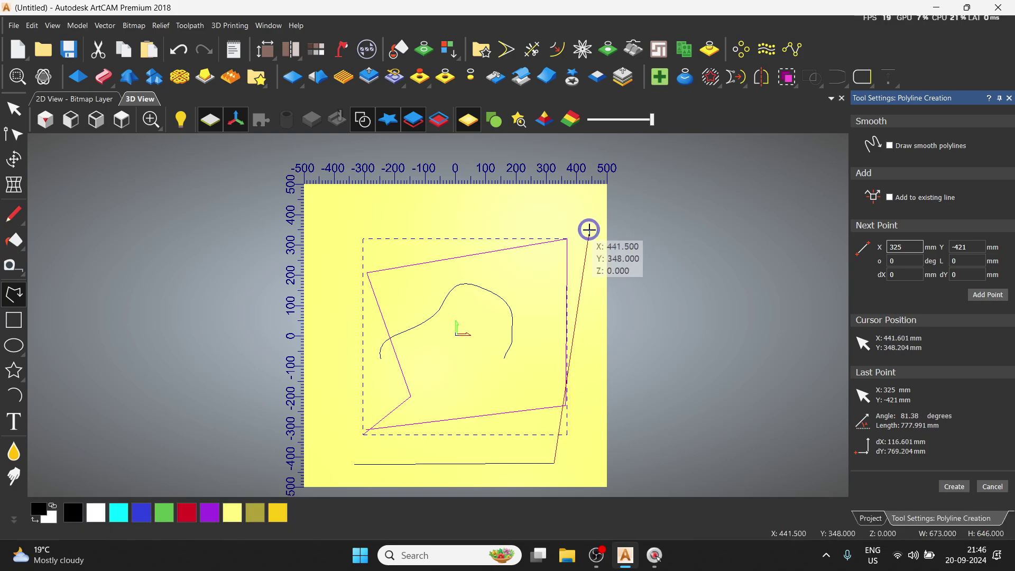
pyautogui.click(448, 228)
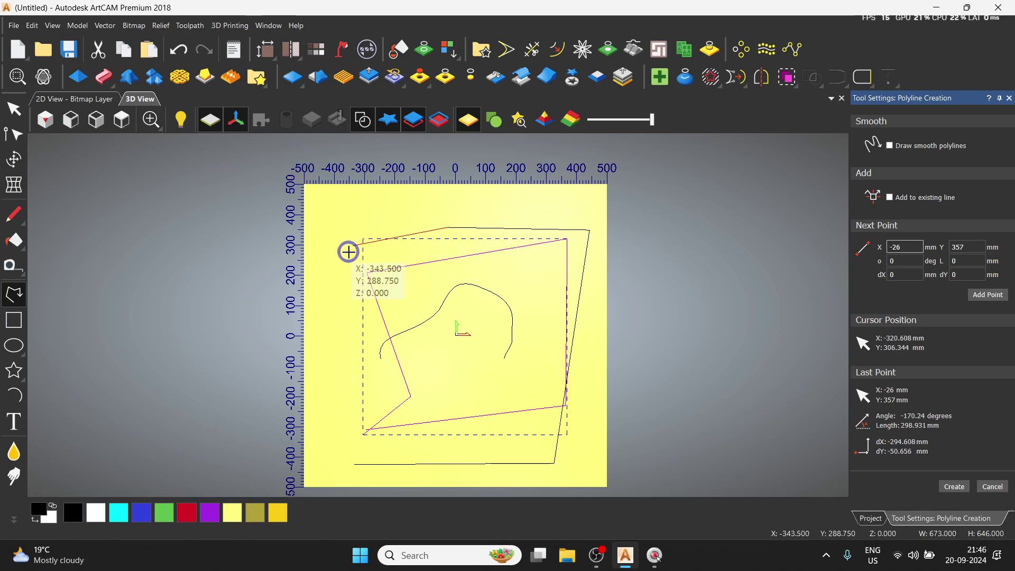
pyautogui.click(345, 275)
pyautogui.click(353, 443)
pyautogui.click(424, 445)
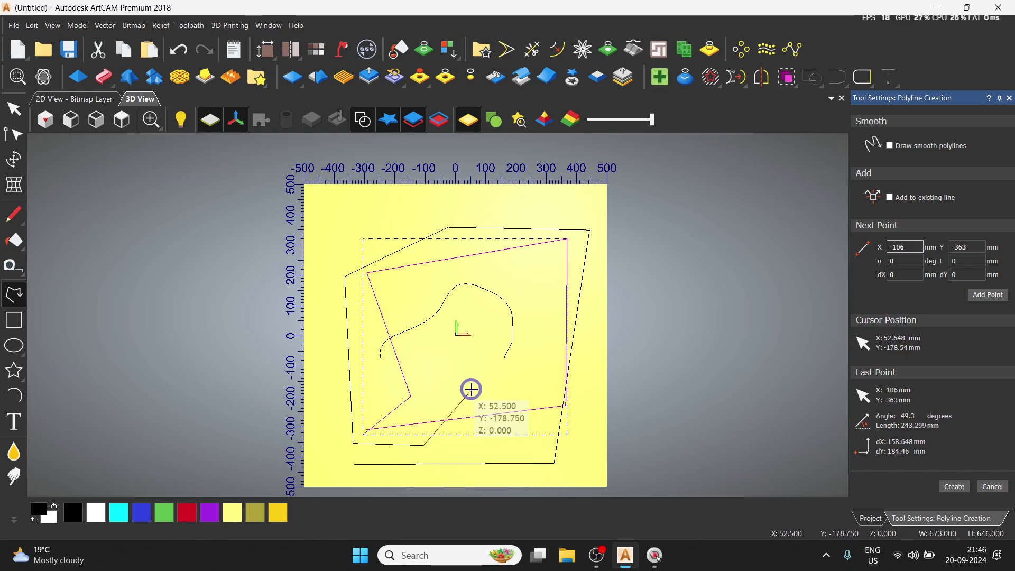
pyautogui.press('Escape')
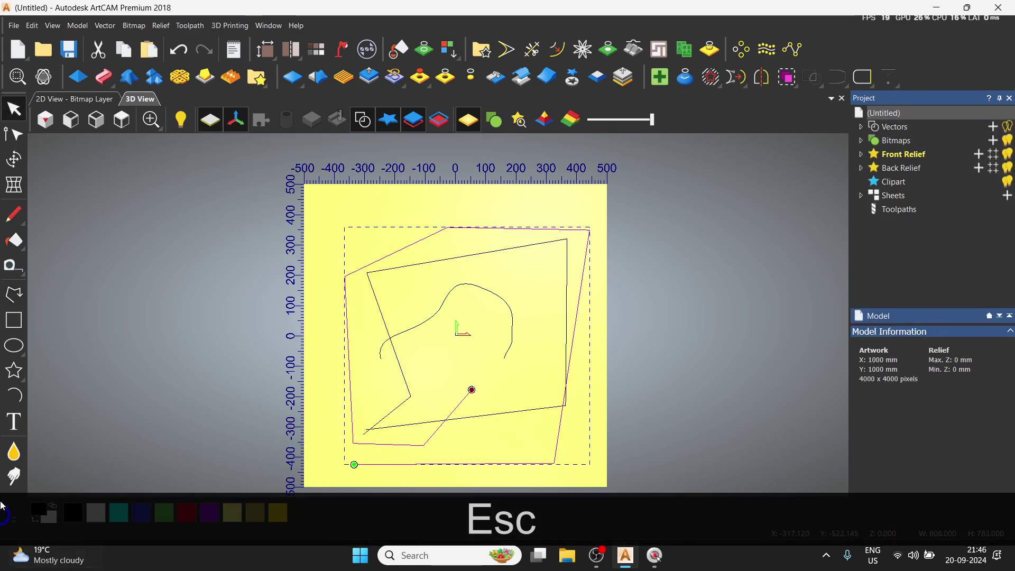
# - Draw a looping polyline with Draw smooth polylines enabled across the upper half of the model, about 799 mm wide and 511 mm high
pyautogui.click(14, 294)
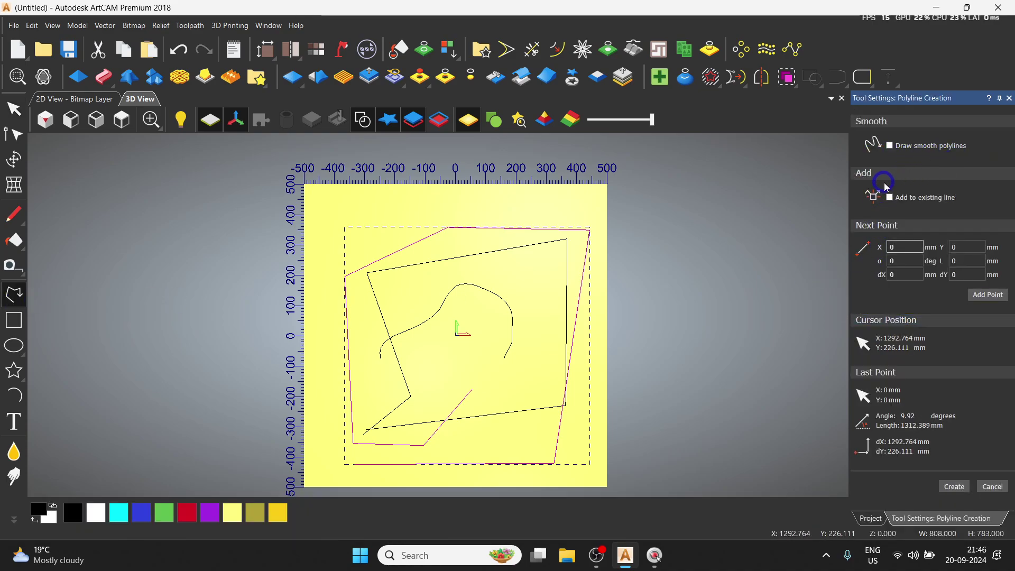
pyautogui.click(891, 145)
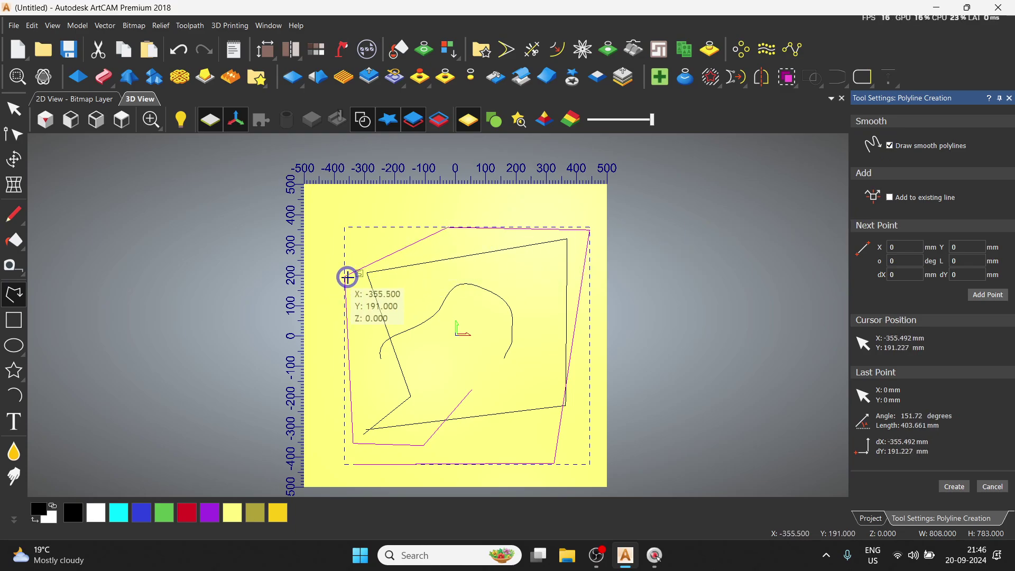
pyautogui.scroll(2, 343, 286)
pyautogui.scroll(-2, 449, 312)
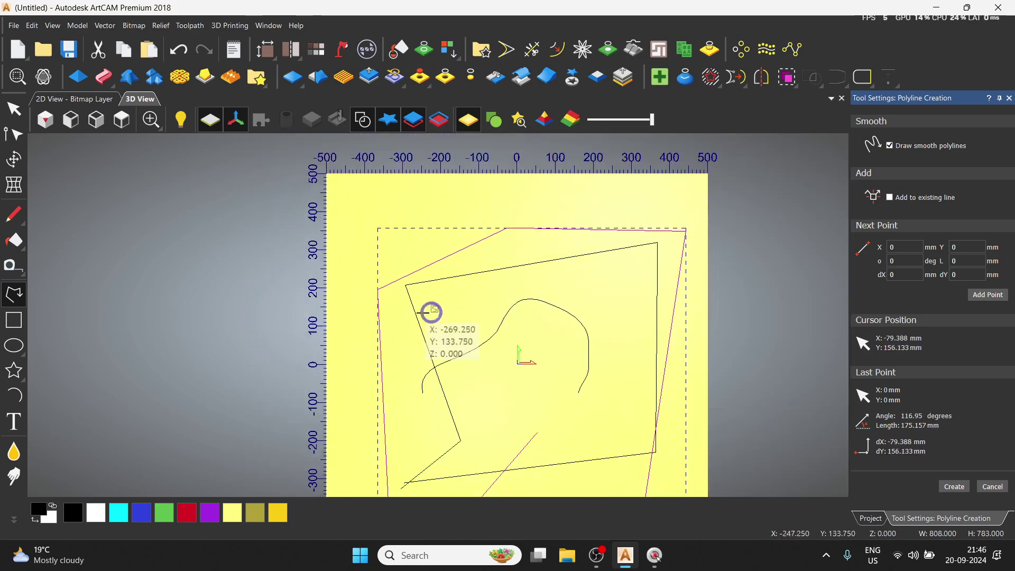
pyautogui.click(362, 204)
pyautogui.click(638, 194)
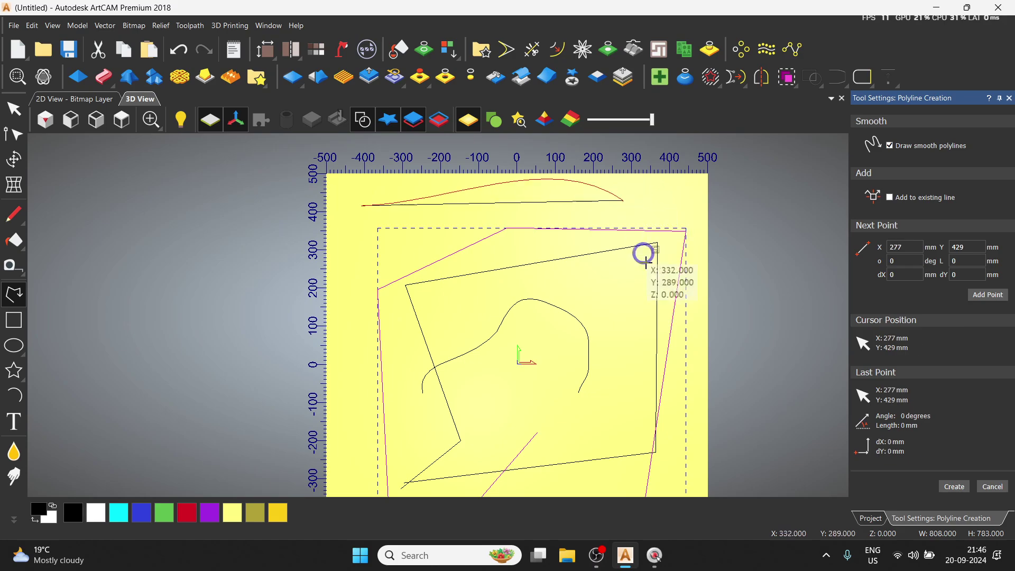
pyautogui.click(627, 360)
pyautogui.click(481, 305)
pyautogui.click(461, 205)
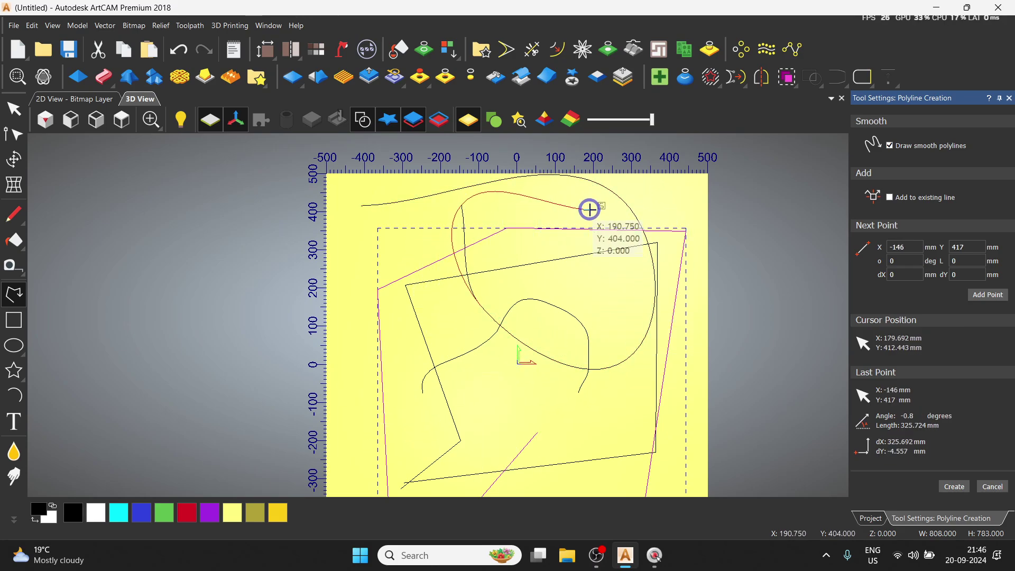
pyautogui.click(517, 257)
pyautogui.click(359, 243)
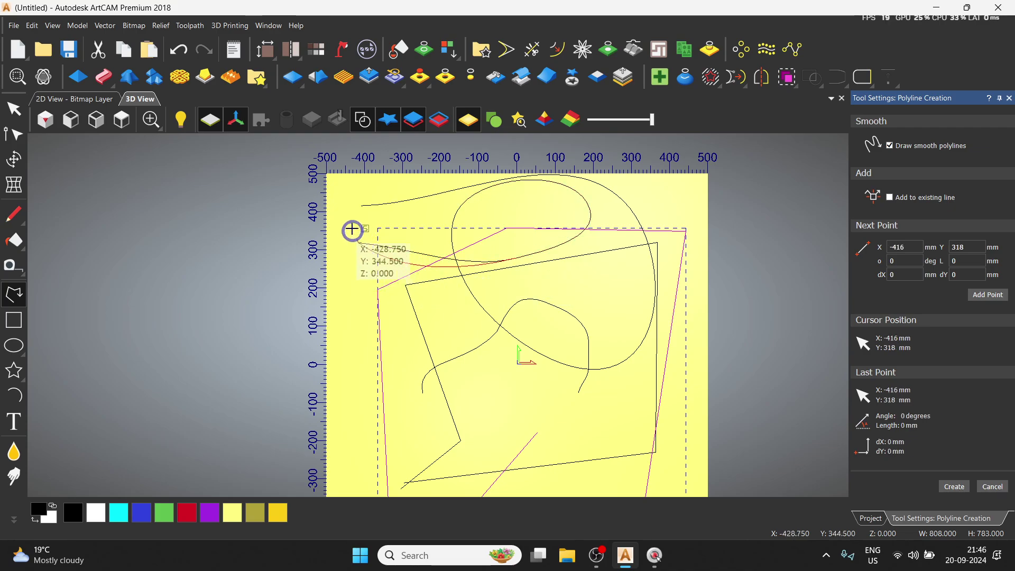
pyautogui.click(397, 191)
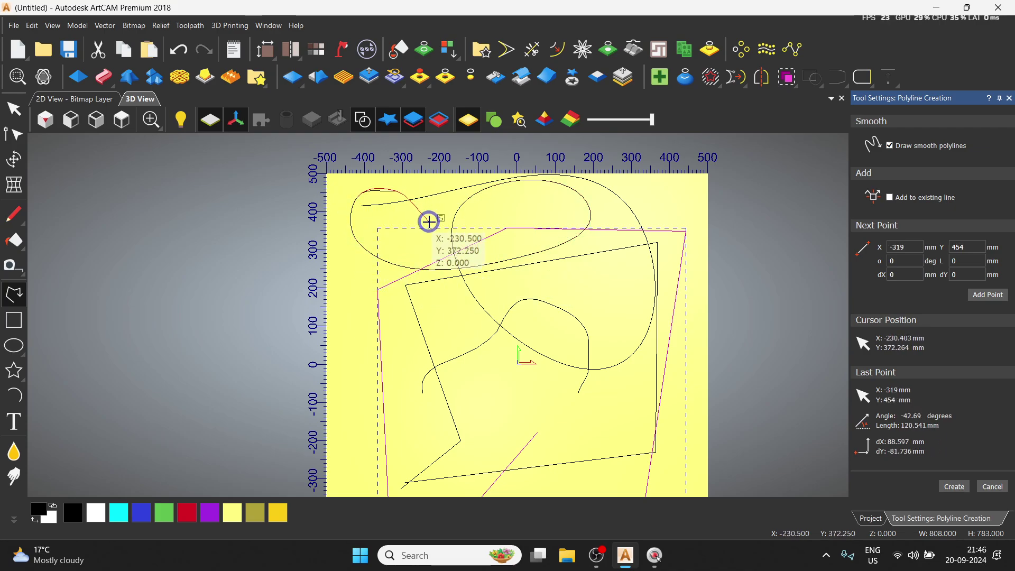
pyautogui.press('Escape')
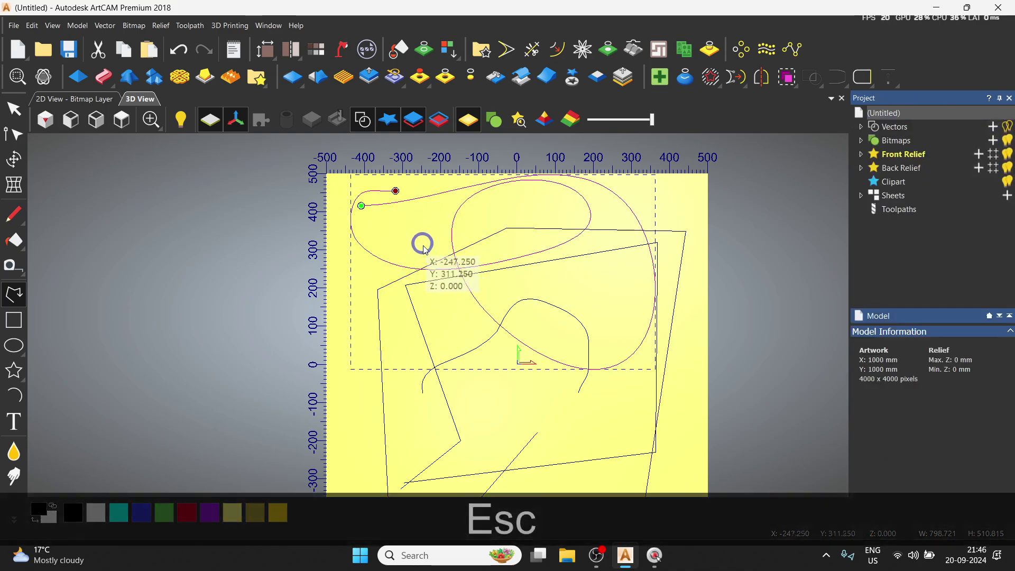
# - Delete all the drawn vectors from the model
pyautogui.click(15, 309)
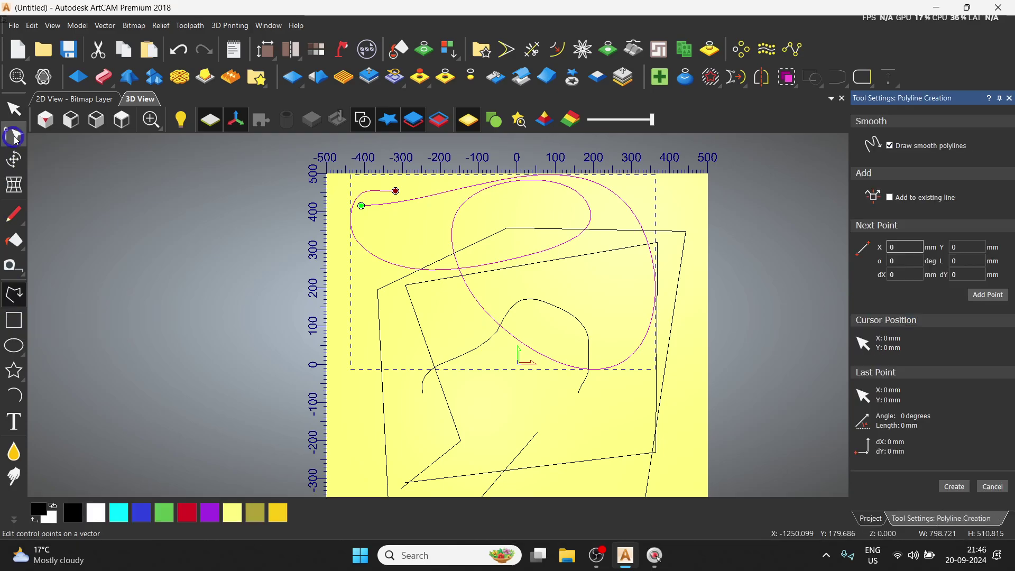
pyautogui.press('Escape')
pyautogui.scroll(-1, 374, 318)
pyautogui.scroll(-2, 352, 233)
pyautogui.moveTo(352, 232); pyautogui.dragTo(612, 451)
pyautogui.press('Delete')
# - Draw an open three-segment polyline with smoothing disabled around the origin, about 561 mm wide and 586 mm high
pyautogui.click(13, 304)
pyautogui.click(885, 155)
pyautogui.click(431, 325)
pyautogui.click(534, 288)
pyautogui.click(501, 398)
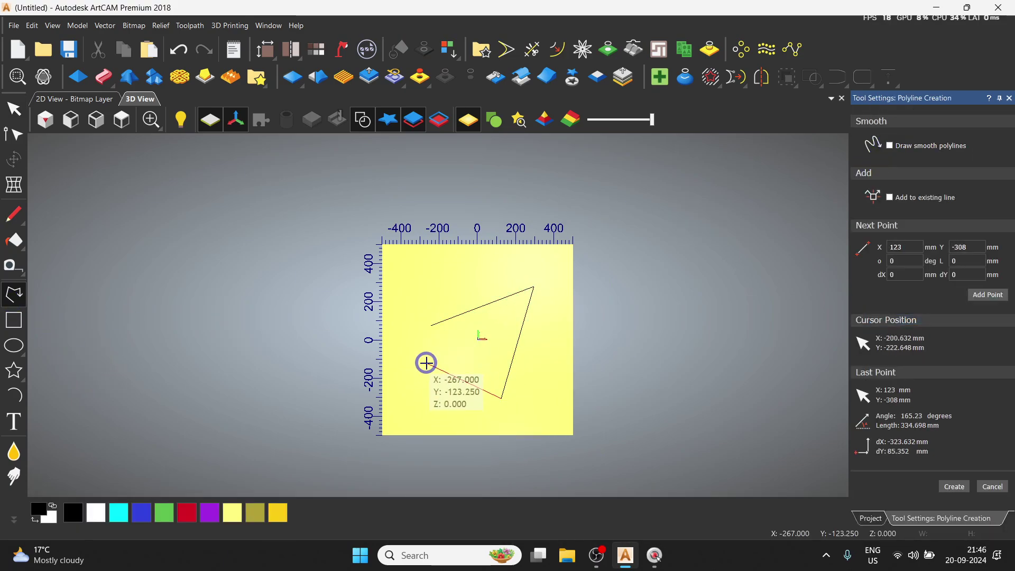
pyautogui.press('Escape')
# - Enable Add to existing line and draw three segments from the polyline's lower open end, about 300 mm wide and 329 mm high
pyautogui.click(15, 319)
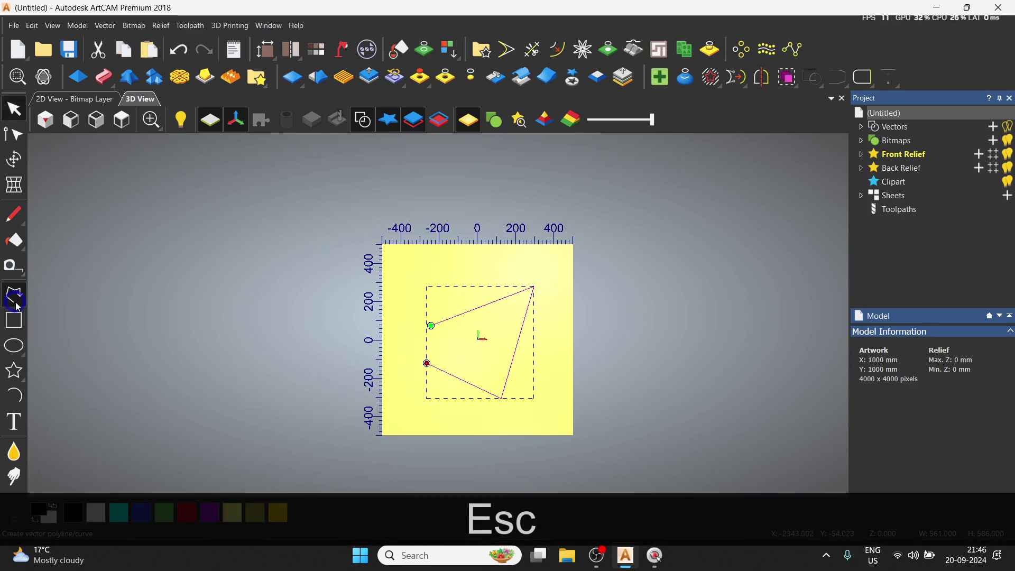
pyautogui.click(894, 212)
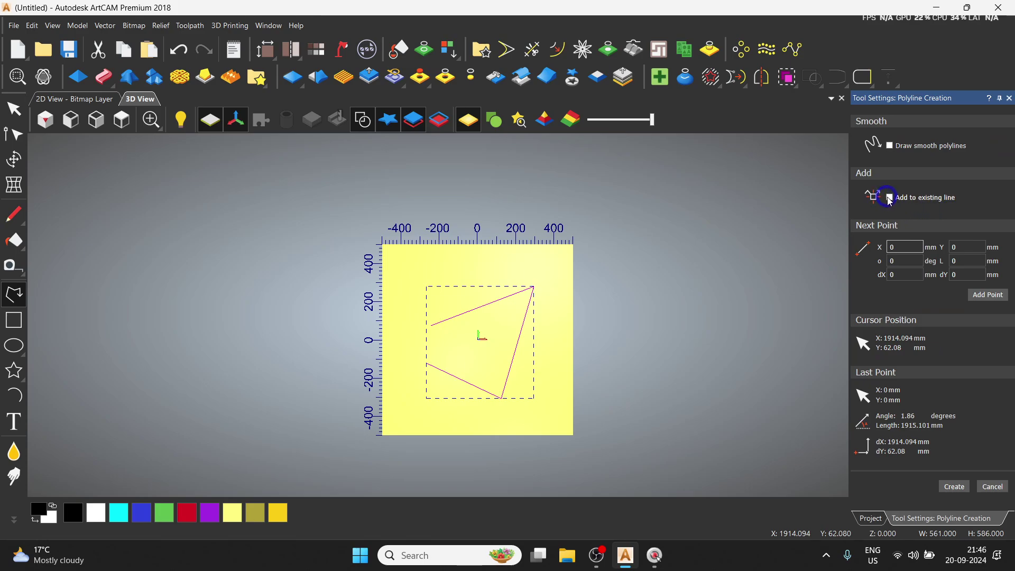
pyautogui.scroll(4, 420, 386)
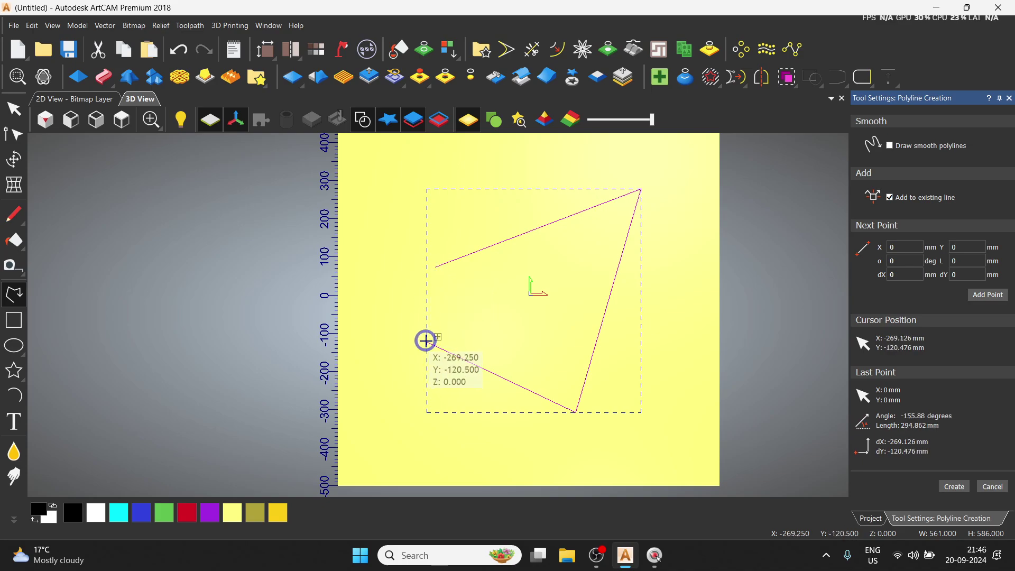
pyautogui.click(427, 341)
pyautogui.click(486, 287)
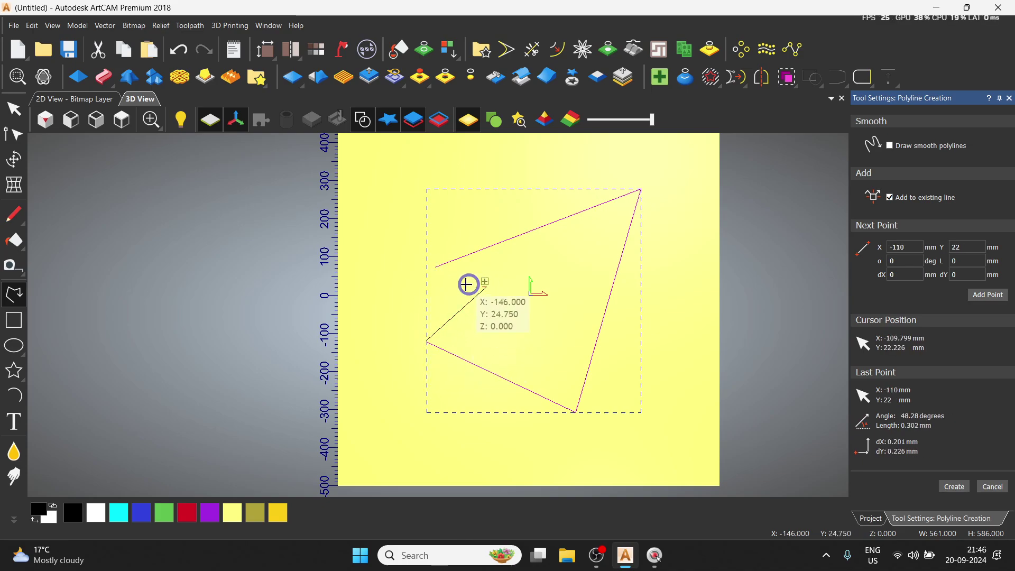
pyautogui.click(373, 272)
pyautogui.click(385, 216)
pyautogui.press('Escape')
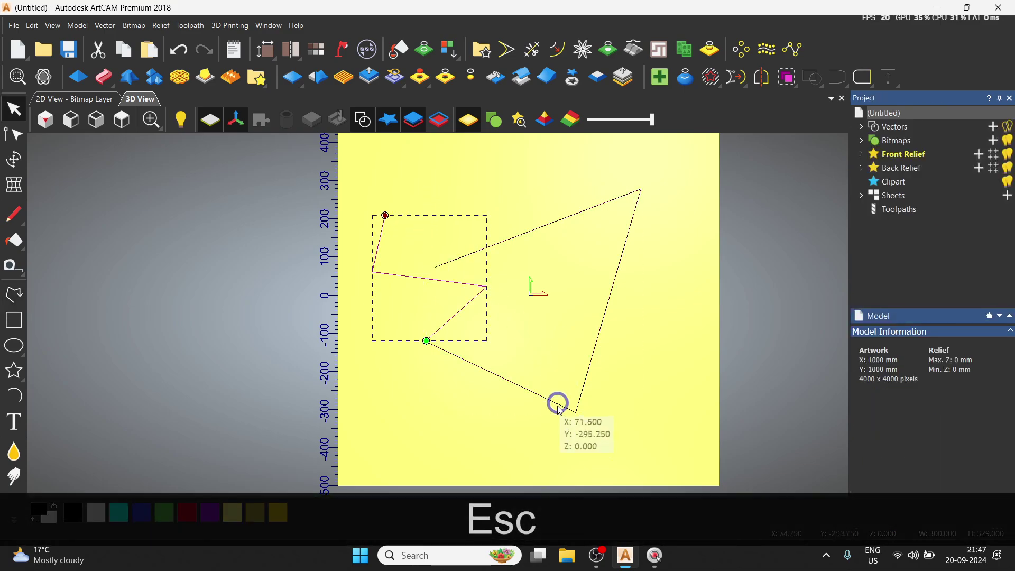
# - Switch to SwordSoft Mousetrack, turn off the pointer highlight and return to the polyline drawing
pyautogui.scroll(2, 416, 344)
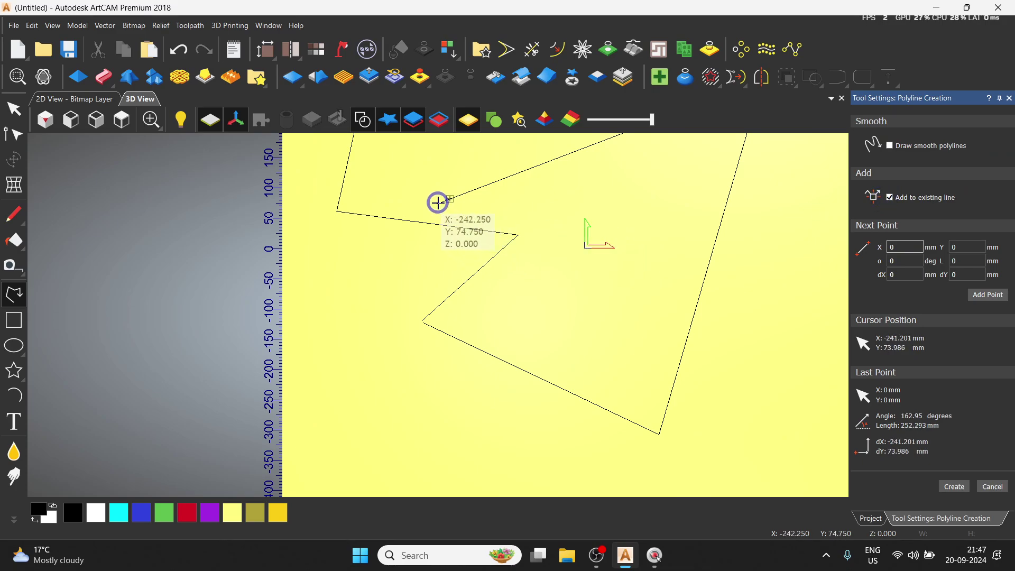
pyautogui.scroll(3, 437, 202)
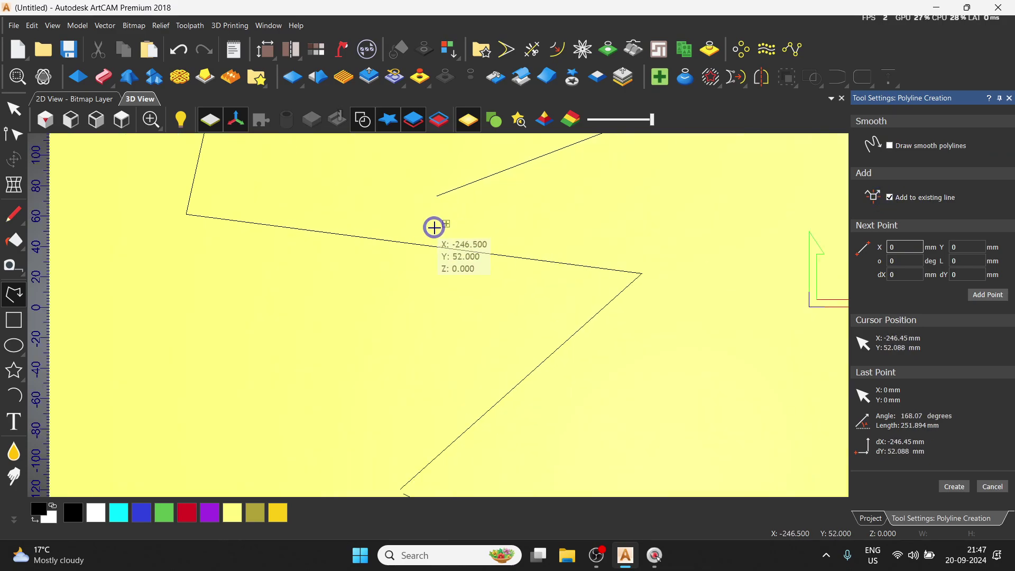
pyautogui.click(656, 556)
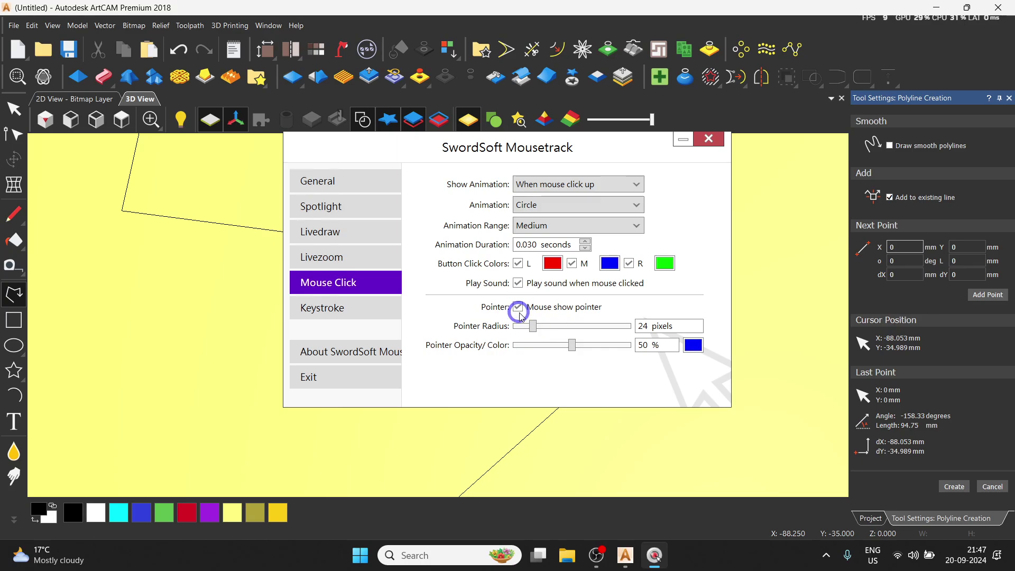
pyautogui.click(678, 145)
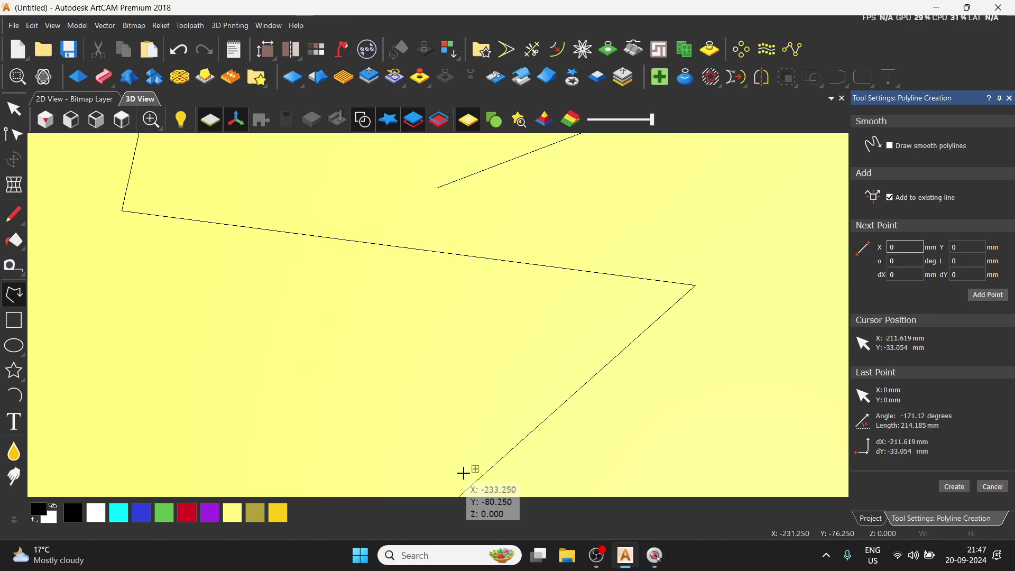
# - Try to extend the existing polyline with two segments from its upper open end at about X -244, Y 73
pyautogui.click(440, 187)
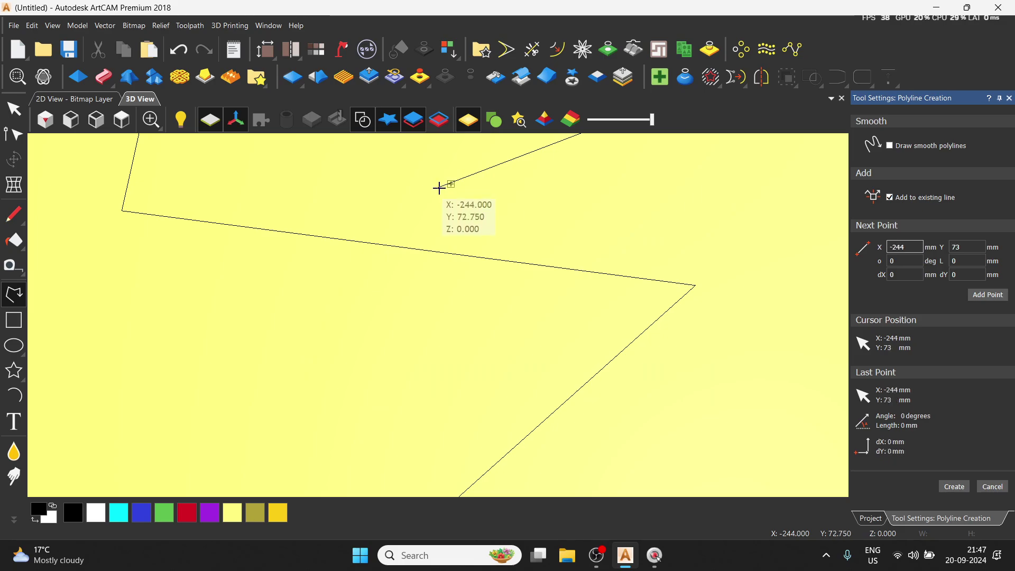
pyautogui.click(657, 233)
pyautogui.click(355, 358)
pyautogui.press('Escape')
pyautogui.press('Escape')
# - Delete the two polylines added at the open ends, keeping the original three-segment polyline
pyautogui.scroll(-2, 357, 251)
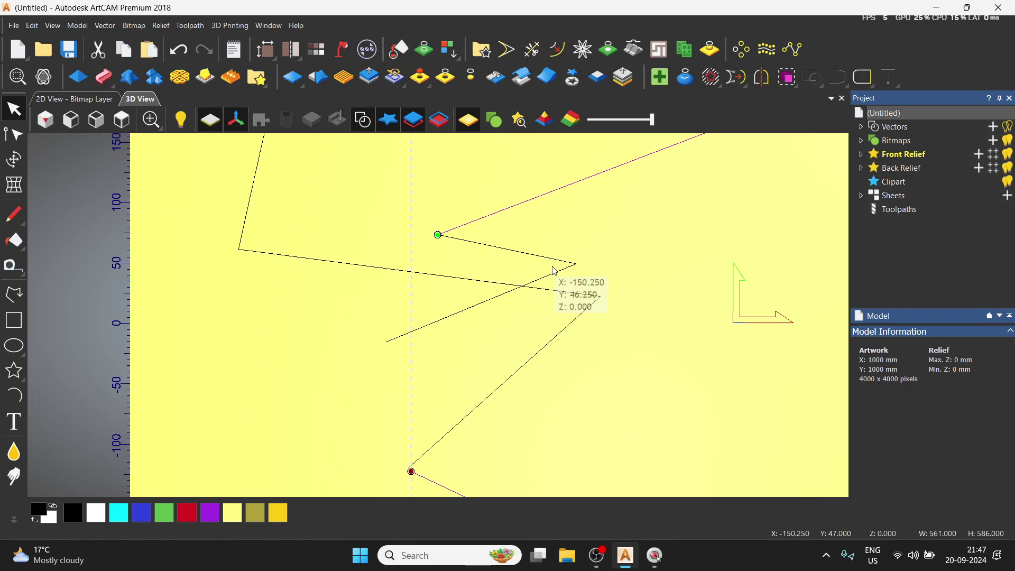
pyautogui.scroll(-2, 512, 287)
pyautogui.click(389, 285)
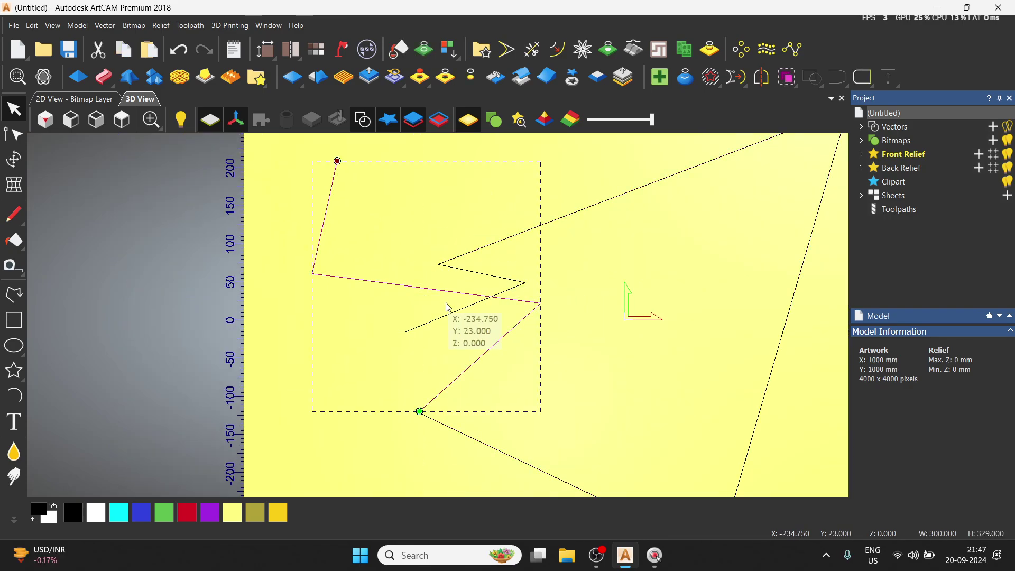
pyautogui.press('Delete')
pyautogui.click(490, 296)
pyautogui.press('Delete')
# - Start a polyline at about X -316, Y 100 and enable Snap Hints
pyautogui.click(14, 294)
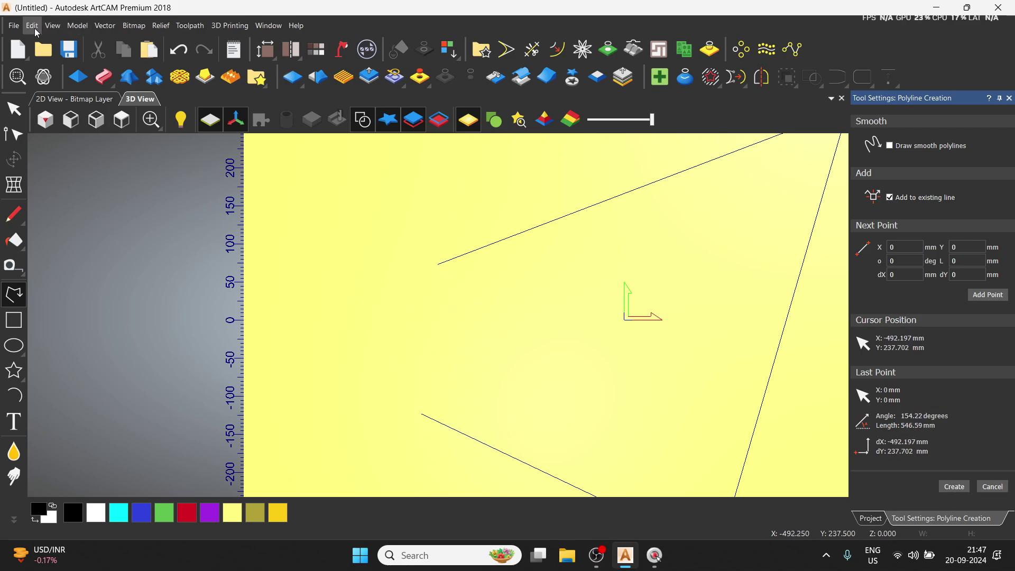
pyautogui.click(35, 29)
pyautogui.moveTo(53, 25)
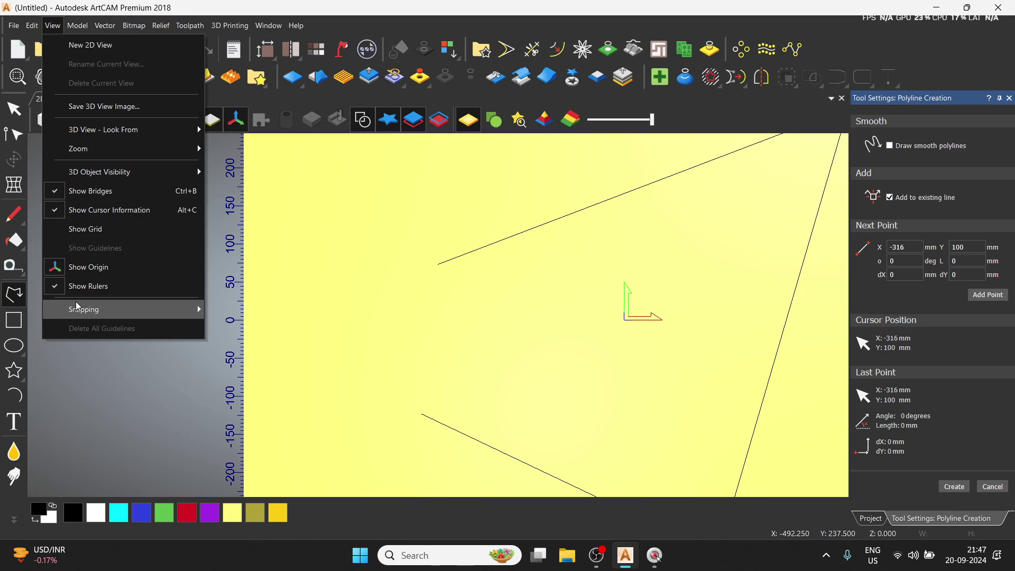
pyautogui.moveTo(82, 308)
pyautogui.click(249, 367)
# - Try to connect three segments to the lower open end, and draw another segment about 187 by 81 mm from their start point
pyautogui.click(452, 421)
pyautogui.click(372, 432)
pyautogui.click(417, 416)
pyautogui.press('space')
pyautogui.click(385, 244)
pyautogui.click(523, 190)
pyautogui.press('space')
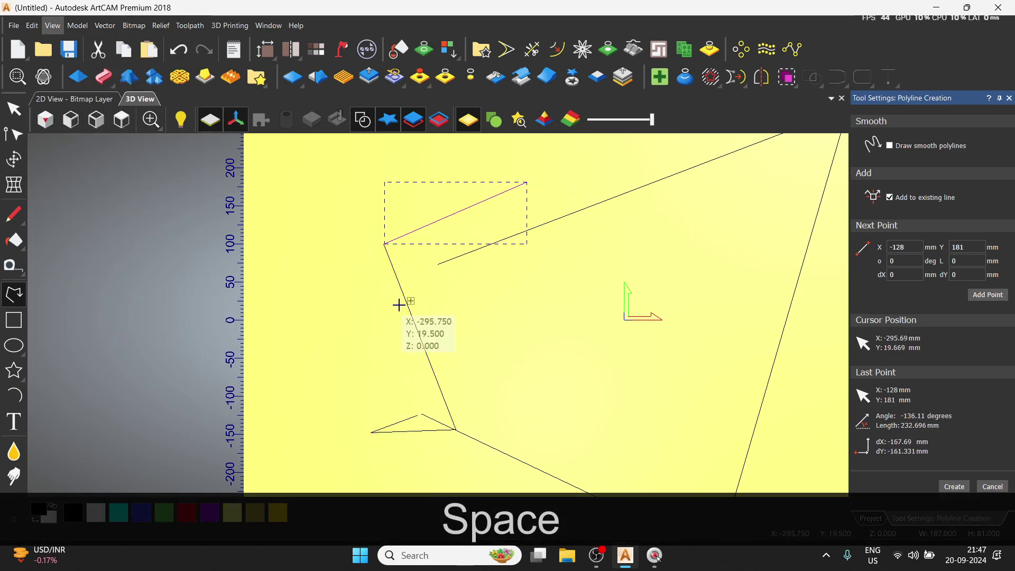
# - Delete all remaining vectors to clear the model
pyautogui.press('space')
pyautogui.click(417, 332)
pyautogui.scroll(-3, 417, 333)
pyautogui.hotkey('shift', 'Delete')
pyautogui.press('Delete')
# - Draw a two-segment polyline from about X -357, Y -81, and add a segment about 392 by 128 mm from its lower end
pyautogui.click(13, 295)
pyautogui.click(405, 341)
pyautogui.click(573, 365)
pyautogui.press('space')
pyautogui.click(573, 364)
pyautogui.click(455, 404)
pyautogui.press('space')
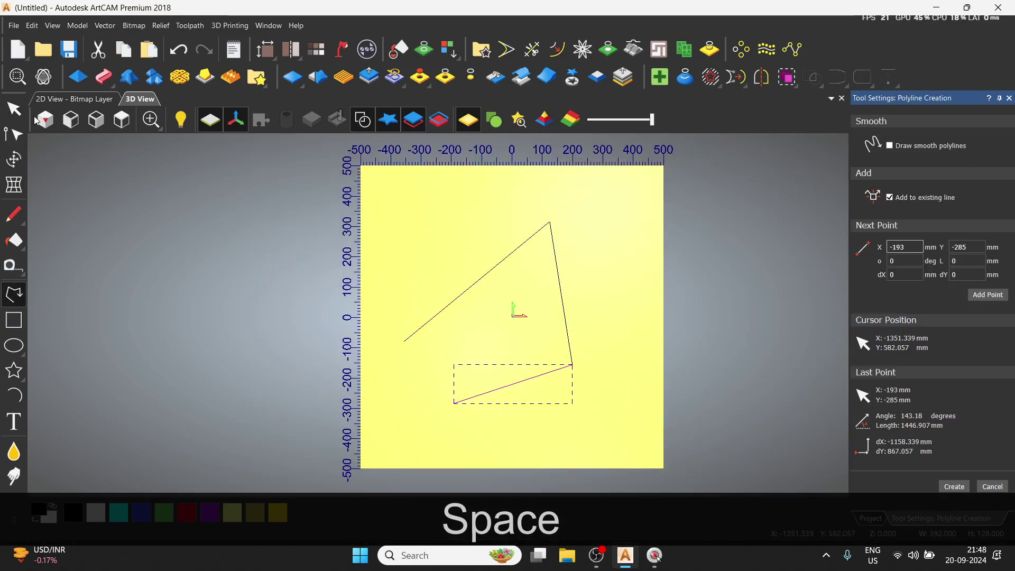
# - Turn off Snap to Grid, Snap to Guidelines and Snap Hints, and turn on Snap to Objects
pyautogui.click(52, 26)
pyautogui.click(52, 25)
pyautogui.click(52, 26)
pyautogui.moveTo(108, 306)
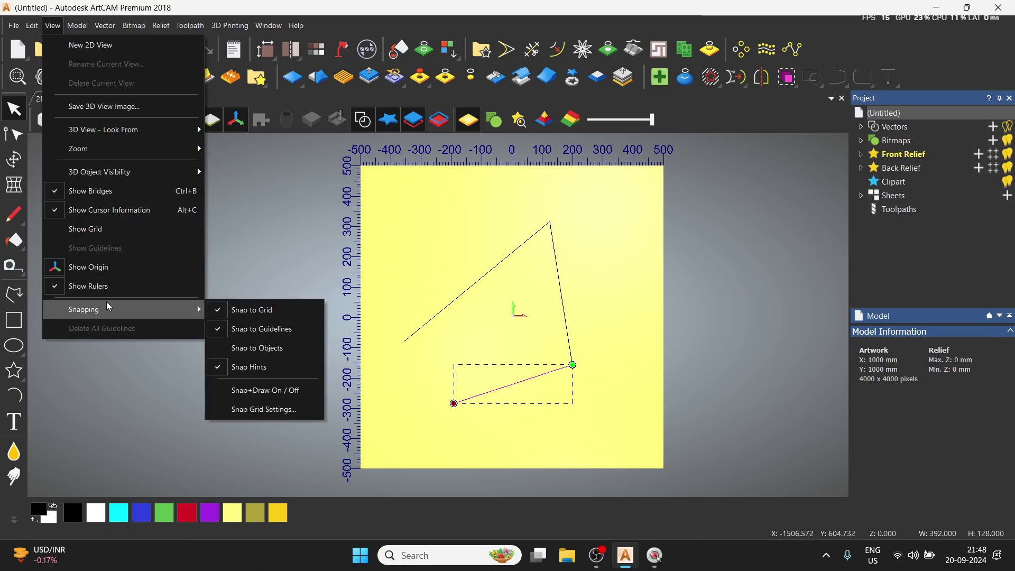
pyautogui.click(256, 311)
pyautogui.click(52, 25)
pyautogui.click(263, 330)
pyautogui.click(52, 26)
pyautogui.click(249, 367)
pyautogui.click(53, 26)
pyautogui.click(266, 353)
# - Extend the two-segment polyline from its open end at X -357, Y -81 to about X -97, Y -62, and delete it
pyautogui.click(13, 295)
pyautogui.click(482, 336)
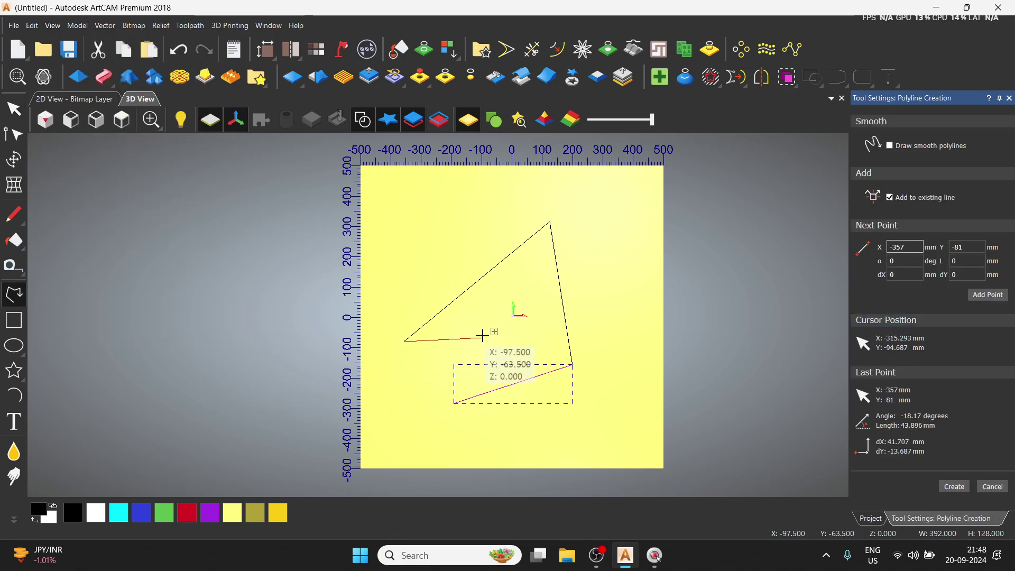
pyautogui.press('space')
pyautogui.press('Delete')
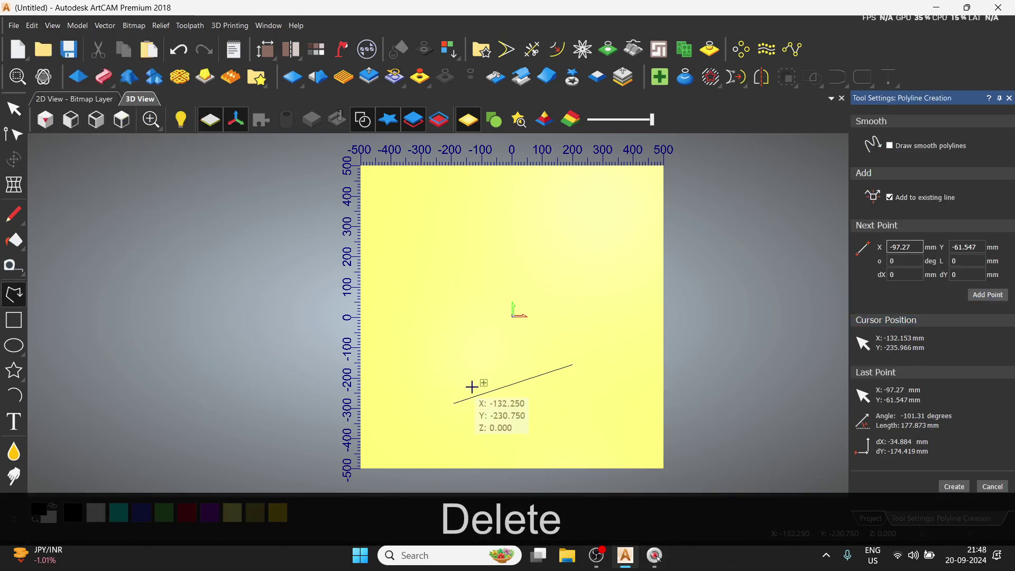
# - Delete the remaining line, about 392 by 128 mm, to clear the model
pyautogui.click(14, 109)
pyautogui.moveTo(405, 336); pyautogui.dragTo(623, 424)
pyautogui.press('Delete')
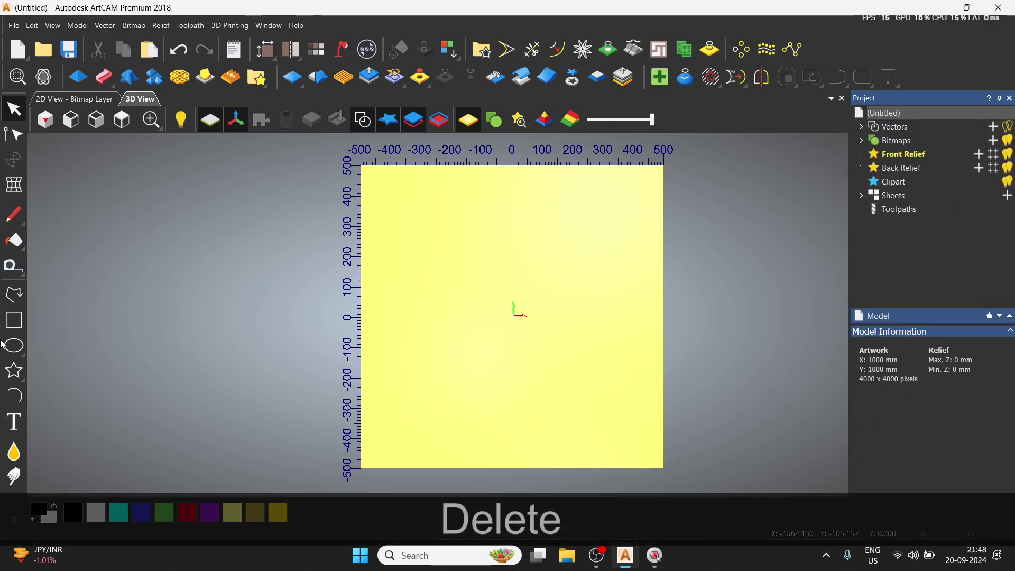
# - Draw a four-segment polyline from about X -382, Y -100 to about X -303, Y 273
pyautogui.click(397, 347)
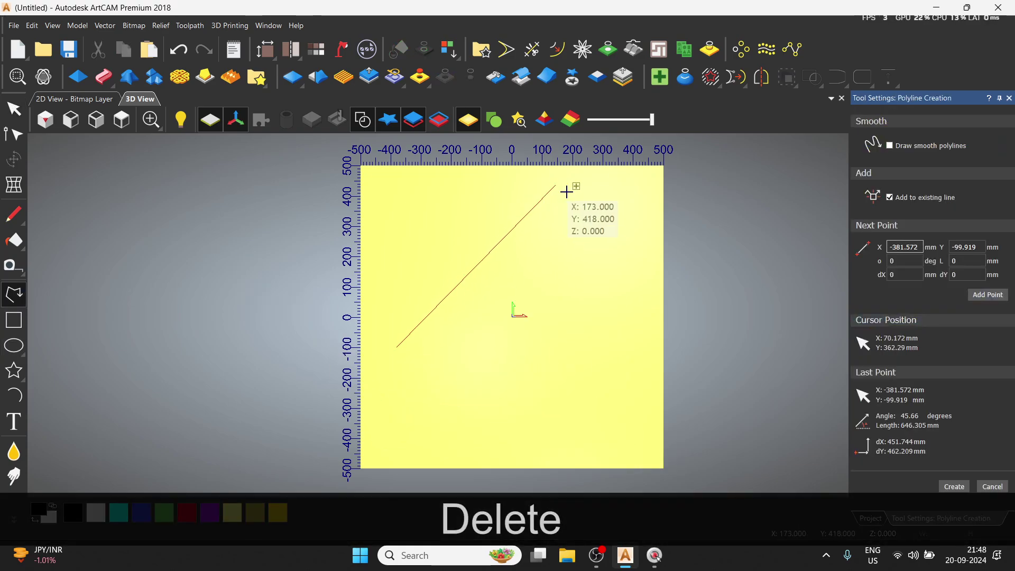
pyautogui.click(568, 206)
pyautogui.click(609, 411)
pyautogui.click(489, 352)
pyautogui.click(421, 235)
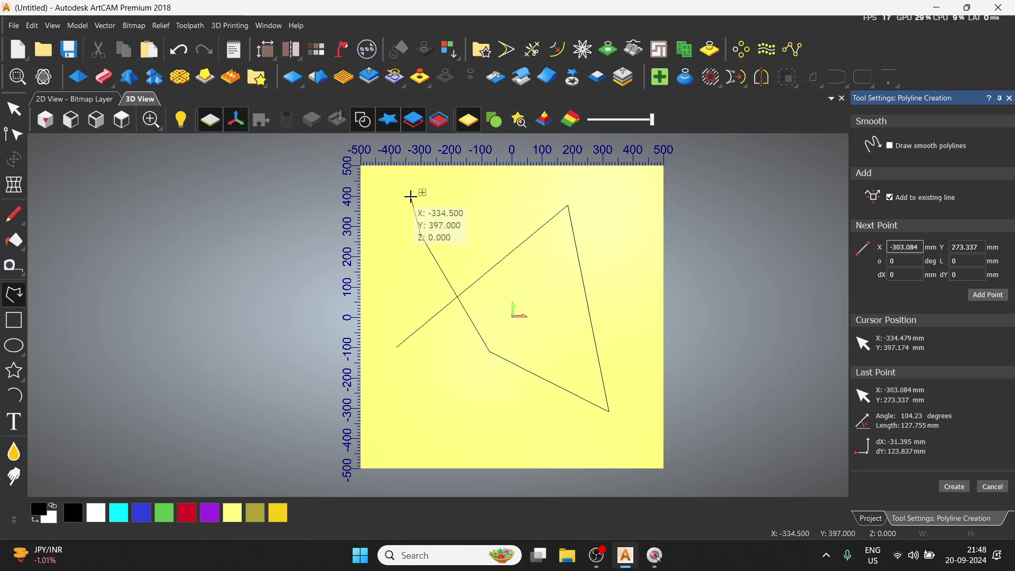
pyautogui.press('space')
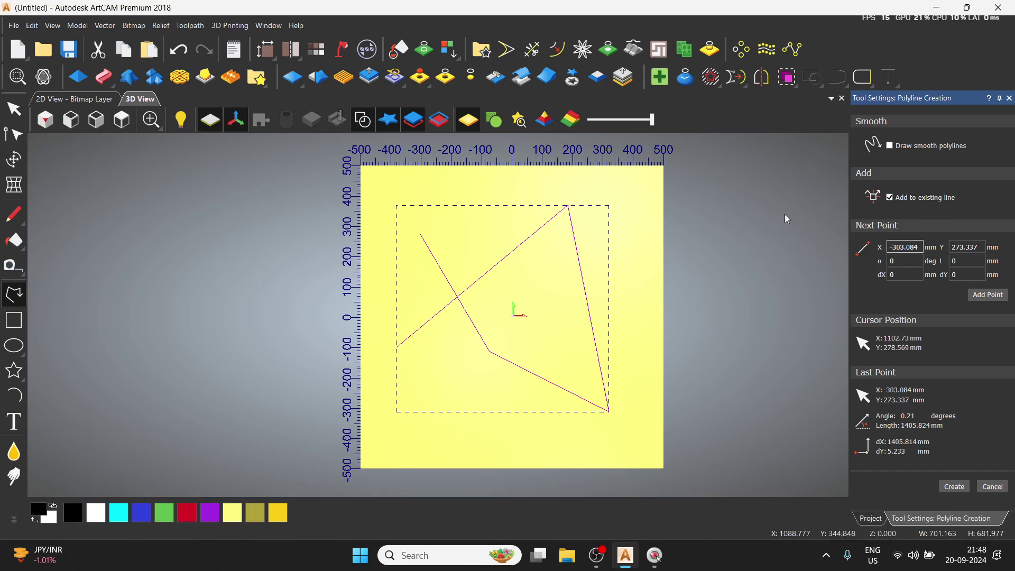
# - With Add to existing line on, extend the polyline from X -303, Y 273 by two segments to about X 337, Y 421
pyautogui.click(421, 235)
pyautogui.click(507, 191)
pyautogui.click(615, 191)
pyautogui.press('Escape')
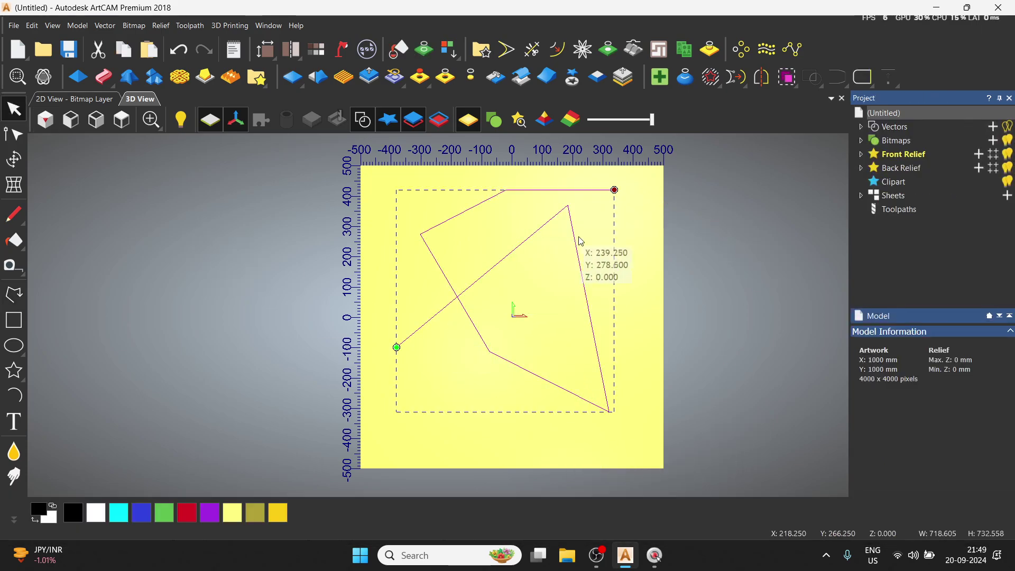
# - Turn off Add to existing line and draw a three-segment polyline from about X -329, Y -430 to about X -195, Y -213
pyautogui.click(14, 295)
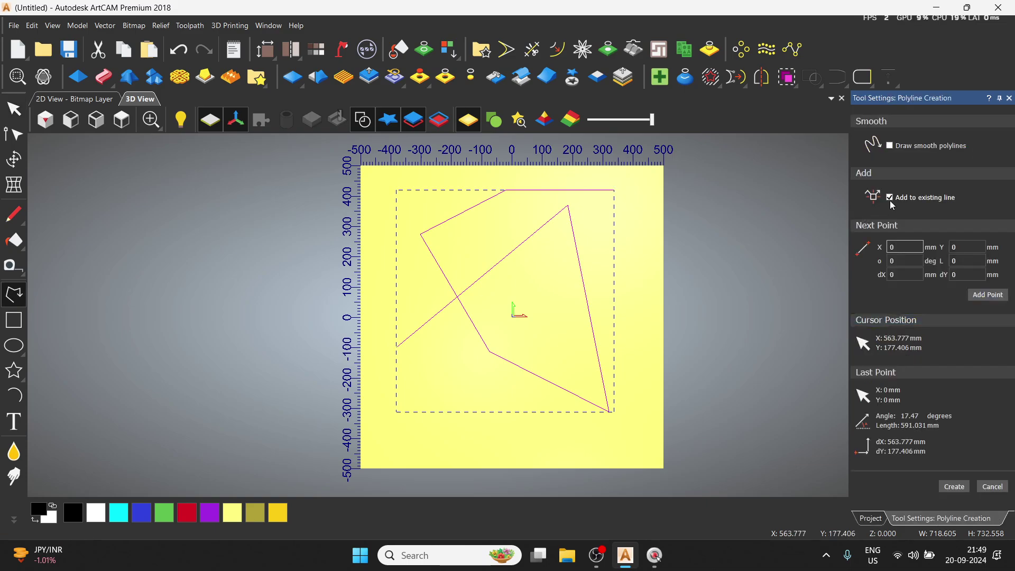
pyautogui.click(412, 447)
pyautogui.click(581, 424)
pyautogui.click(540, 285)
pyautogui.click(453, 381)
pyautogui.press('space')
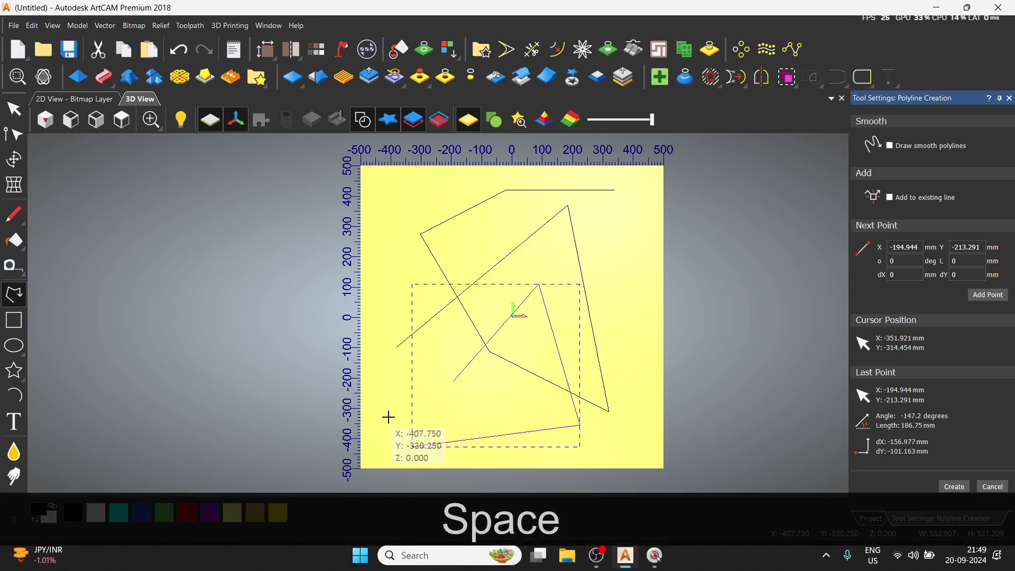
# - Draw a two-segment polyline from the previous one's end at X -195, Y -213 to about X -439, Y 15
pyautogui.click(375, 435)
pyautogui.click(379, 312)
pyautogui.press('space')
pyautogui.press('Escape')
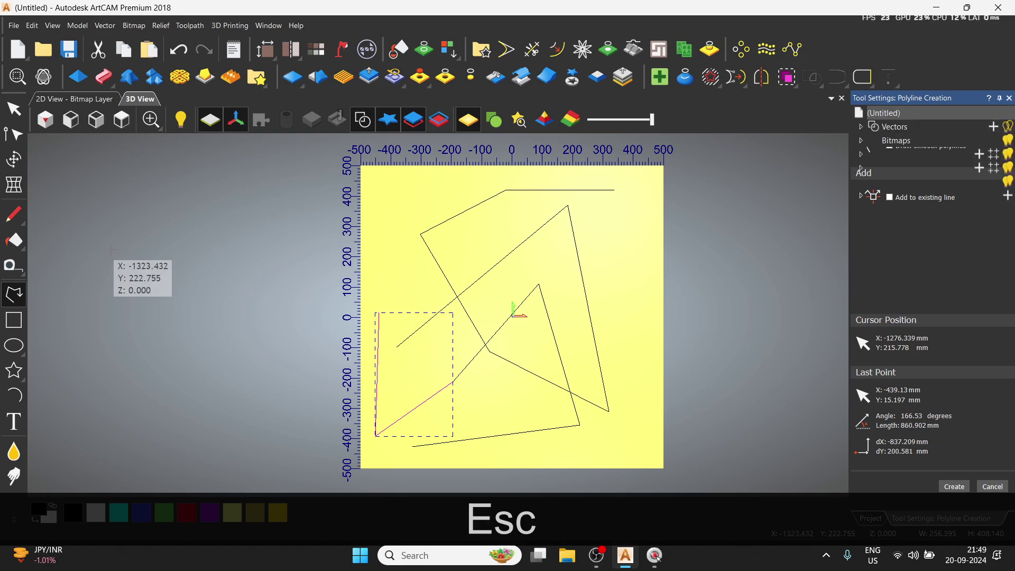
# - Delete all the polylines to clear the model
pyautogui.click(470, 370)
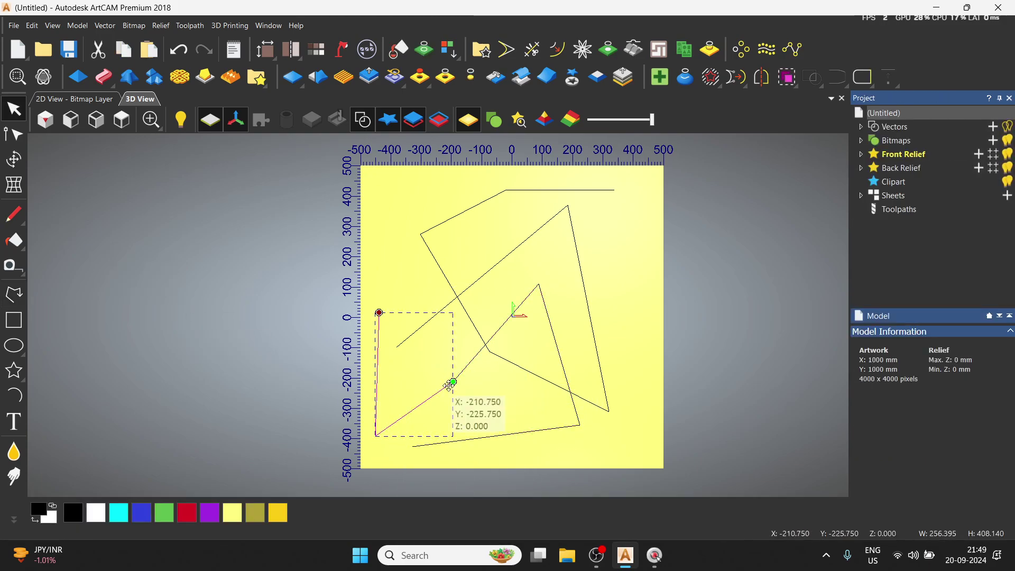
pyautogui.moveTo(363, 277); pyautogui.dragTo(728, 496)
pyautogui.press('Delete')
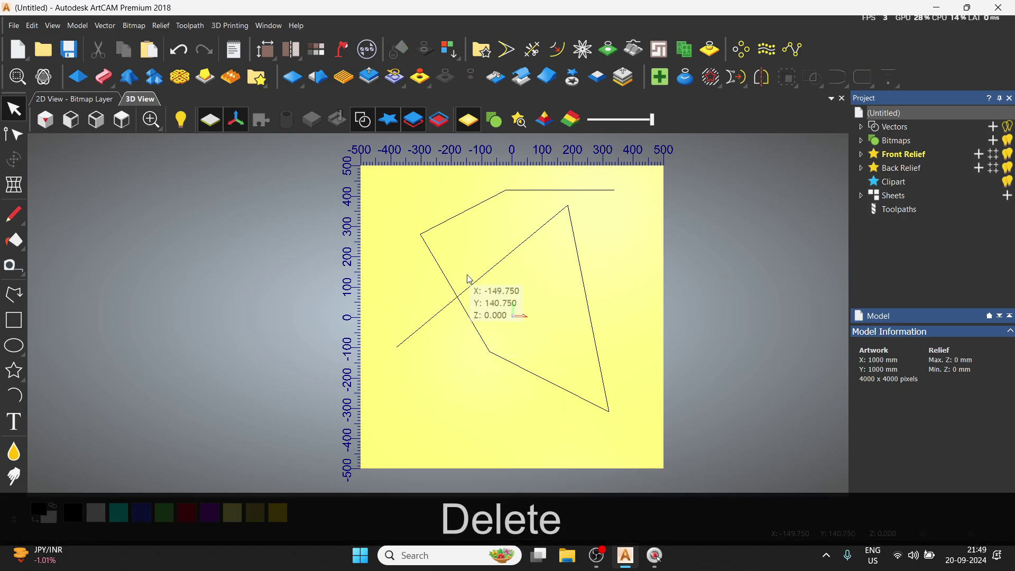
pyautogui.click(478, 281)
pyautogui.press('Delete')
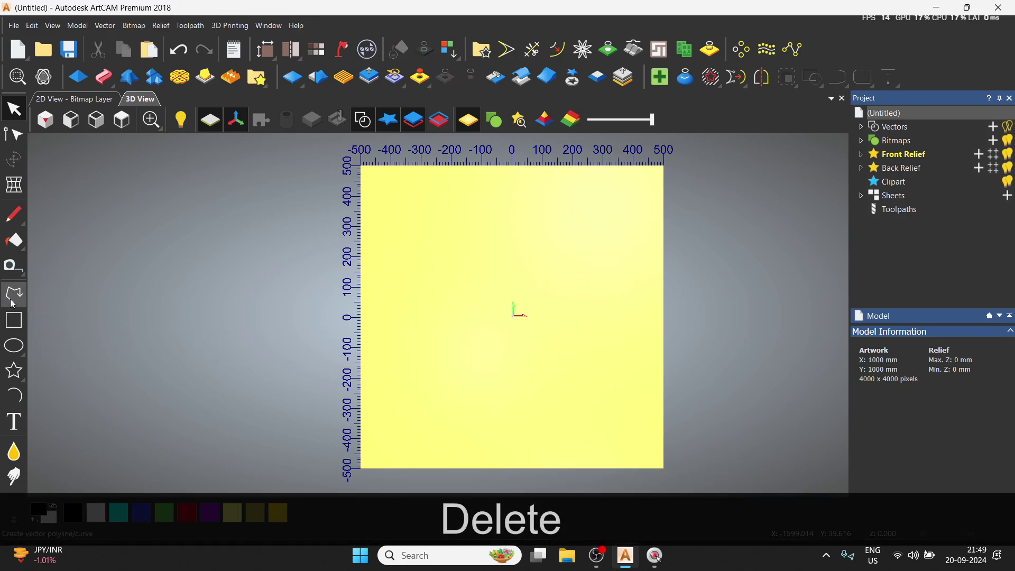
# - Turn on Add to existing line and draw a three-segment polyline from about X -401, Y -196 to about X -69, Y -323
pyautogui.click(31, 308)
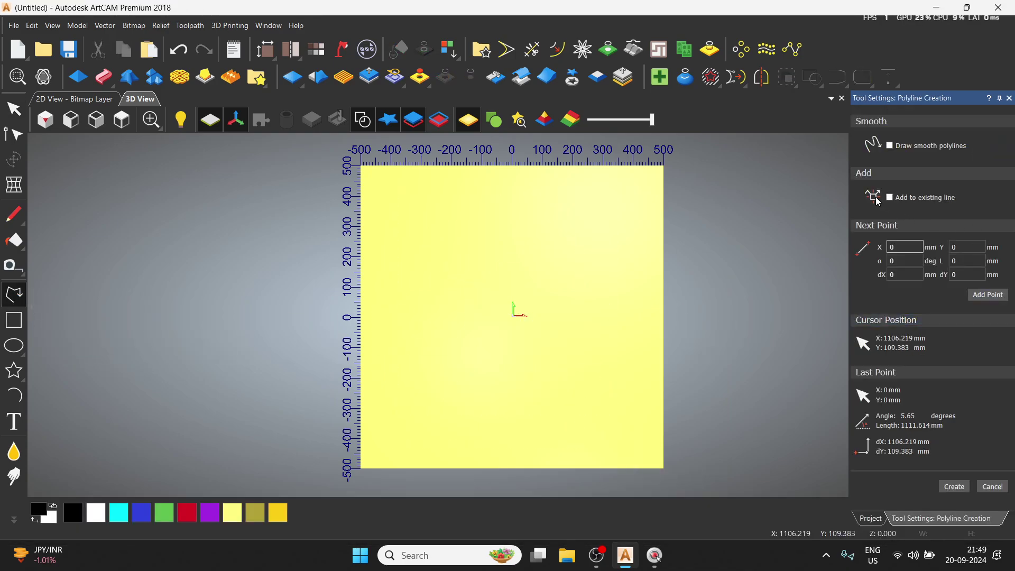
pyautogui.click(891, 198)
pyautogui.click(391, 377)
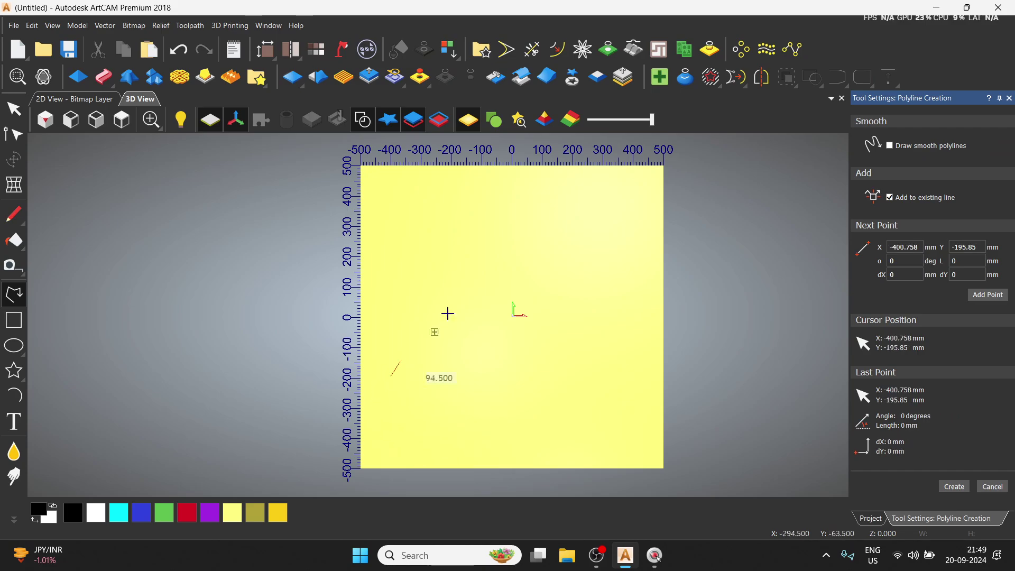
pyautogui.click(515, 256)
pyautogui.click(628, 418)
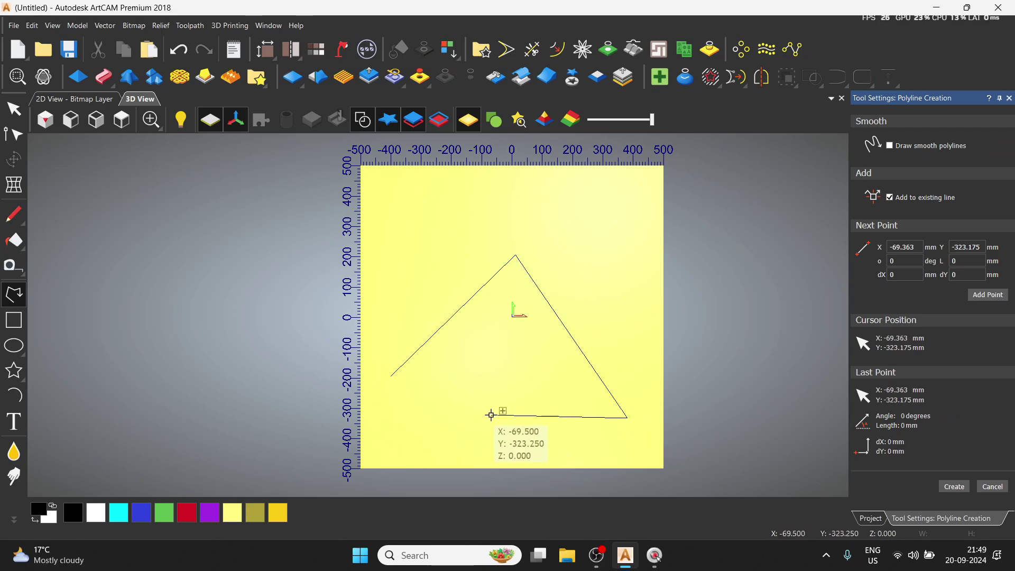
pyautogui.press('space')
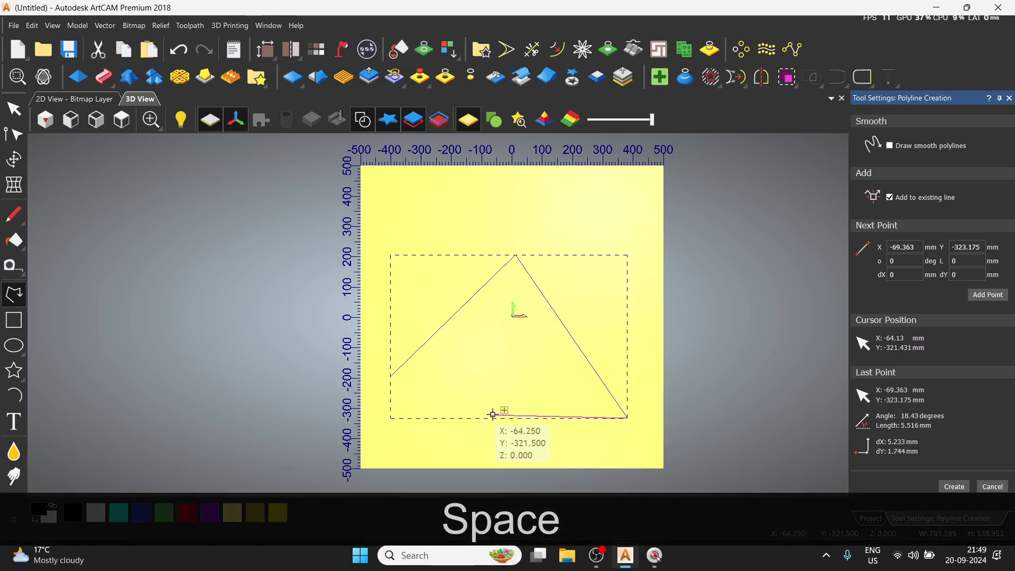
# - Extend the polyline from its open end at X -69, Y -323 by three segments to about X 173, Y 348
pyautogui.click(493, 320)
pyautogui.click(446, 244)
pyautogui.click(565, 213)
pyautogui.press('space')
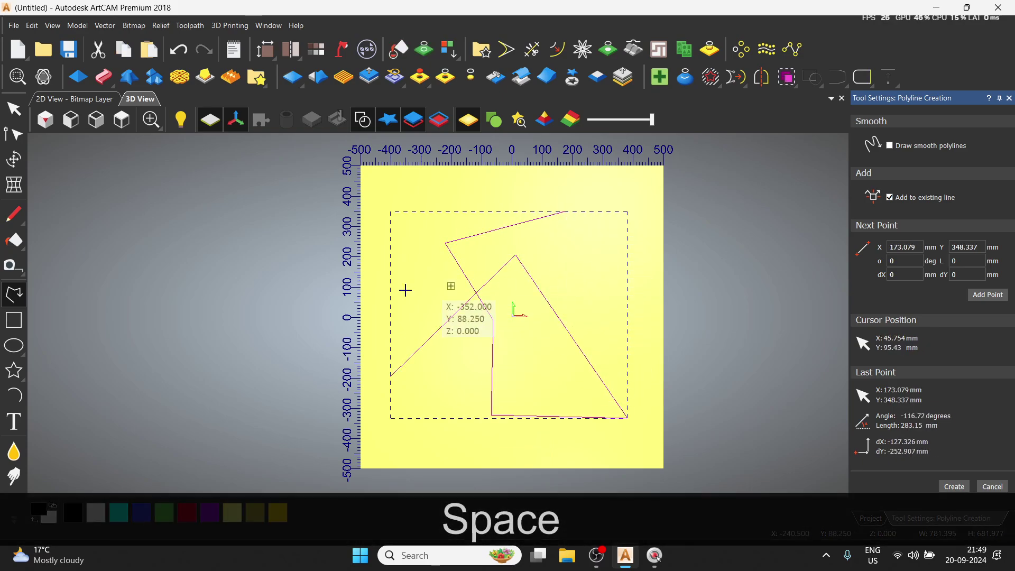
# - Try to extend the polyline from its end at X 173, Y 348 to about X -369, Y -257, and delete the attempt
pyautogui.click(570, 211)
pyautogui.click(528, 335)
pyautogui.click(401, 395)
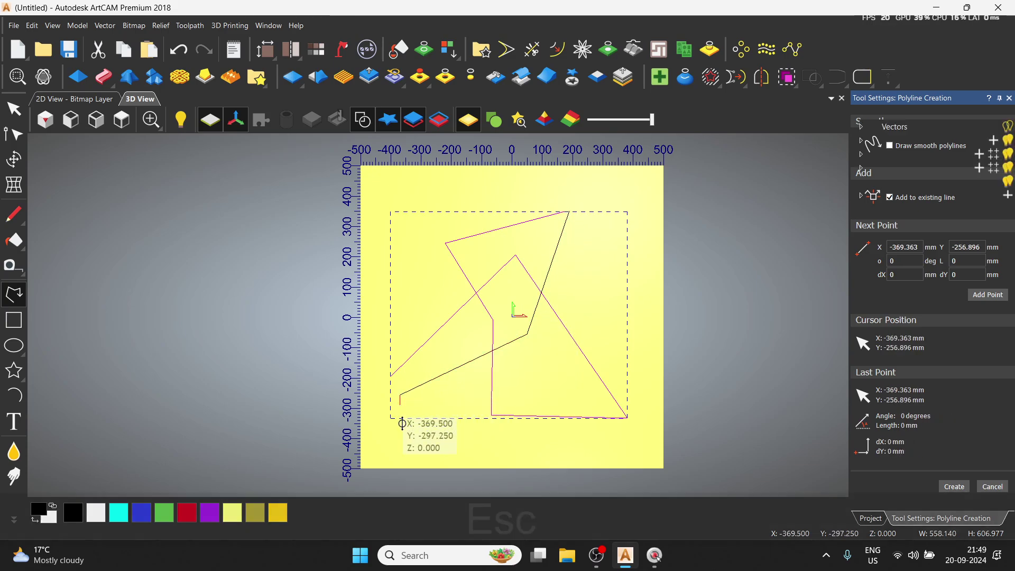
pyautogui.press('Escape')
pyautogui.scroll(6, 536, 234)
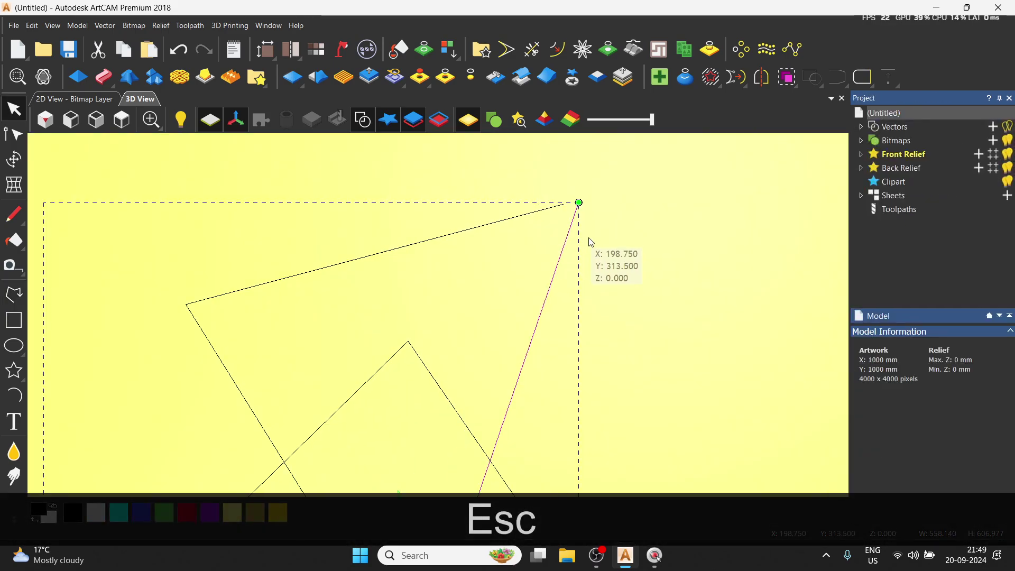
pyautogui.press('Delete')
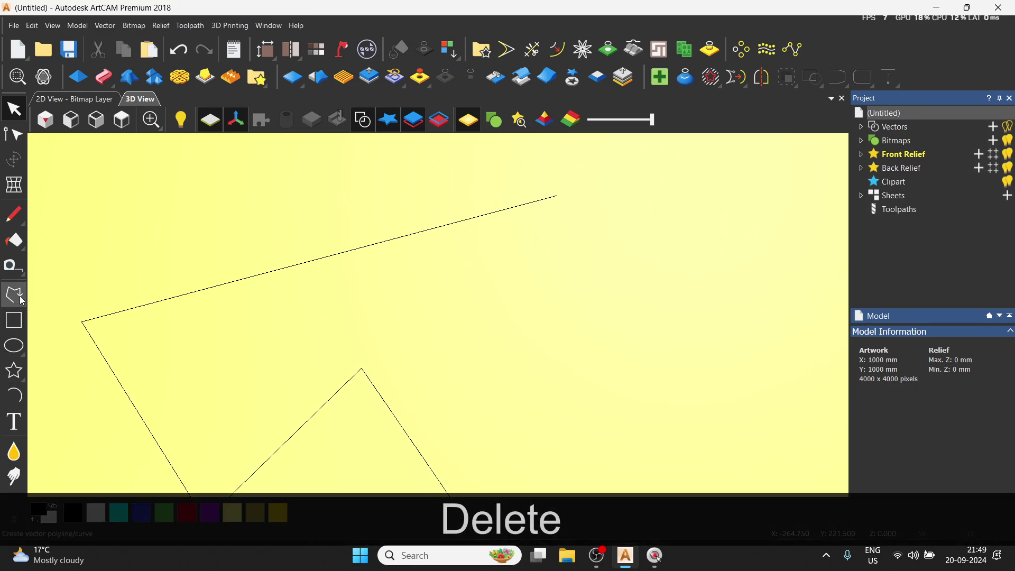
# - Extend the polyline exactly from its end at X 173, Y 348 by two segments to about X -420, Y 347
pyautogui.click(13, 295)
pyautogui.click(558, 195)
pyautogui.scroll(-3, 581, 328)
pyautogui.click(542, 374)
pyautogui.click(139, 257)
pyautogui.press('Escape')
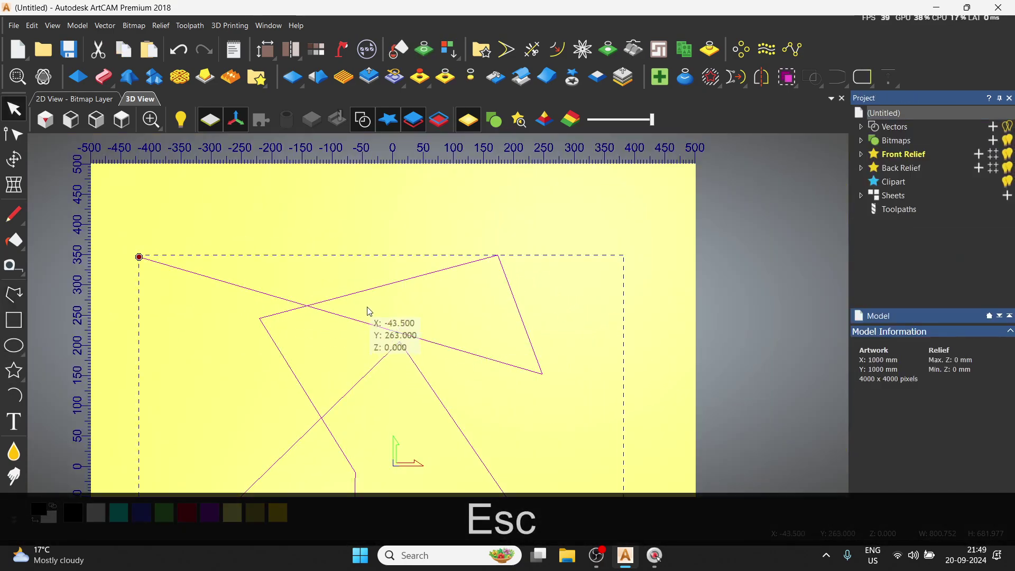
pyautogui.scroll(-3, 344, 310)
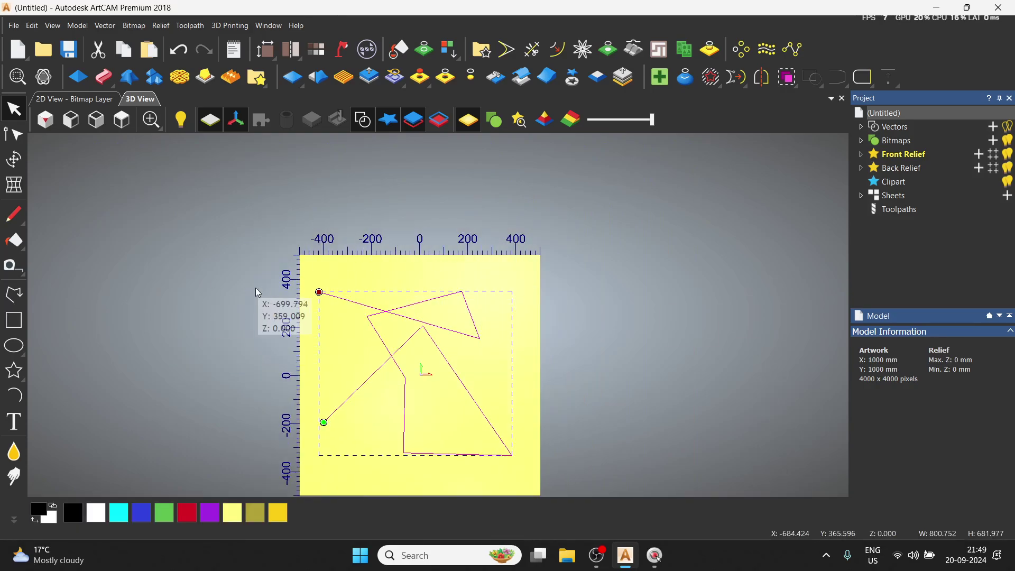
# - Delete the extended polyline to clear the model
pyautogui.click(13, 294)
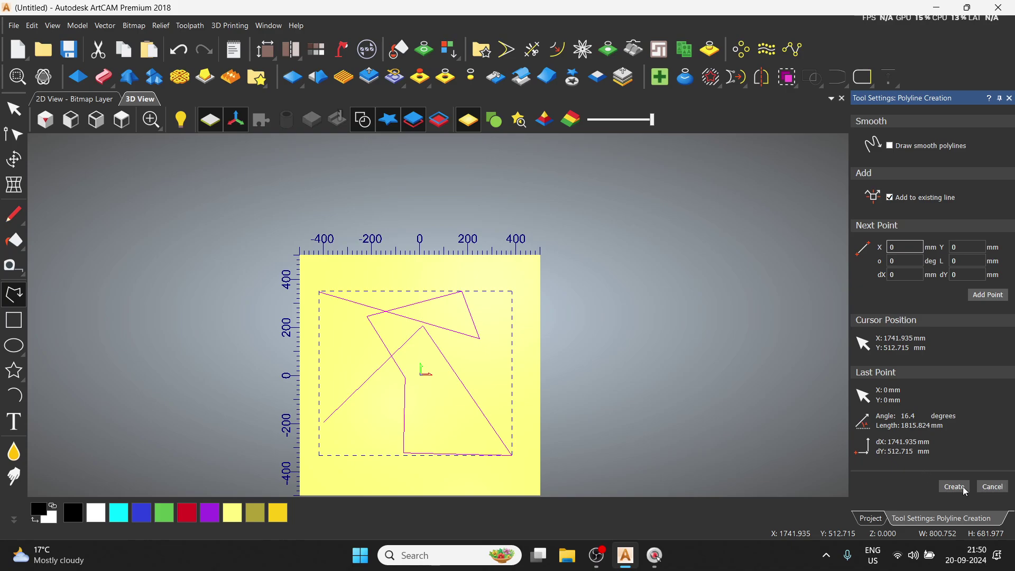
pyautogui.click(980, 489)
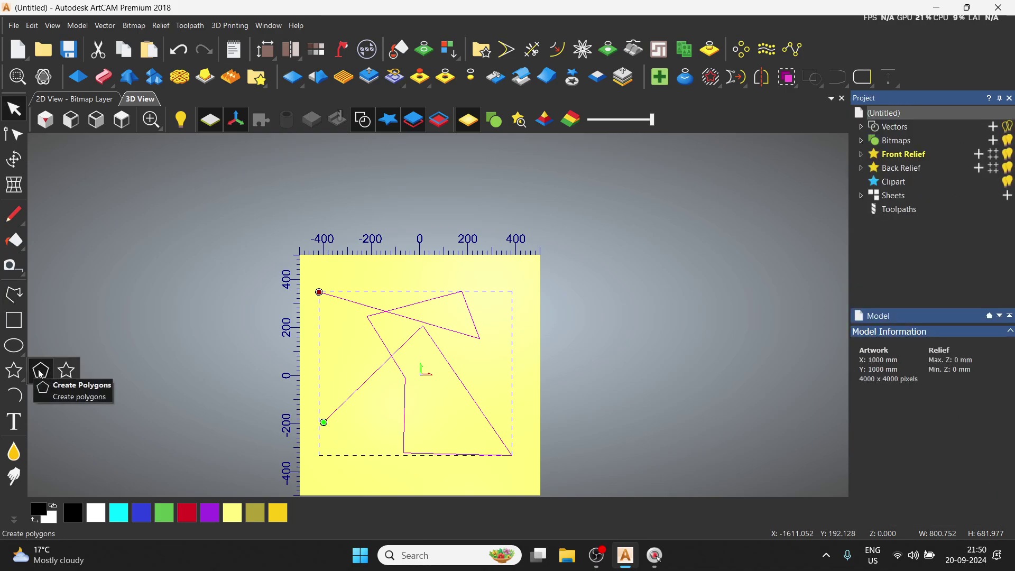
pyautogui.click(41, 371)
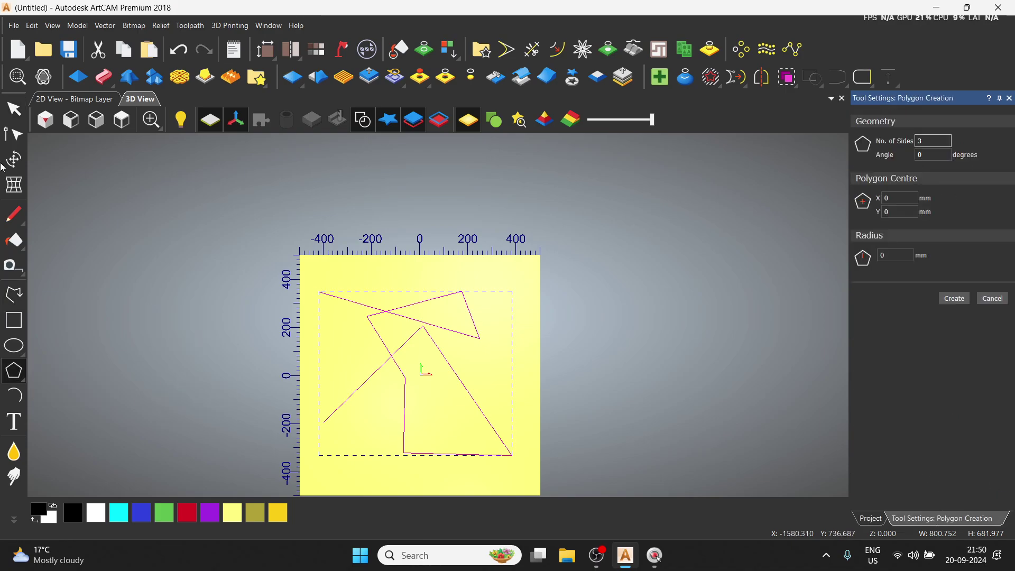
pyautogui.press('Delete')
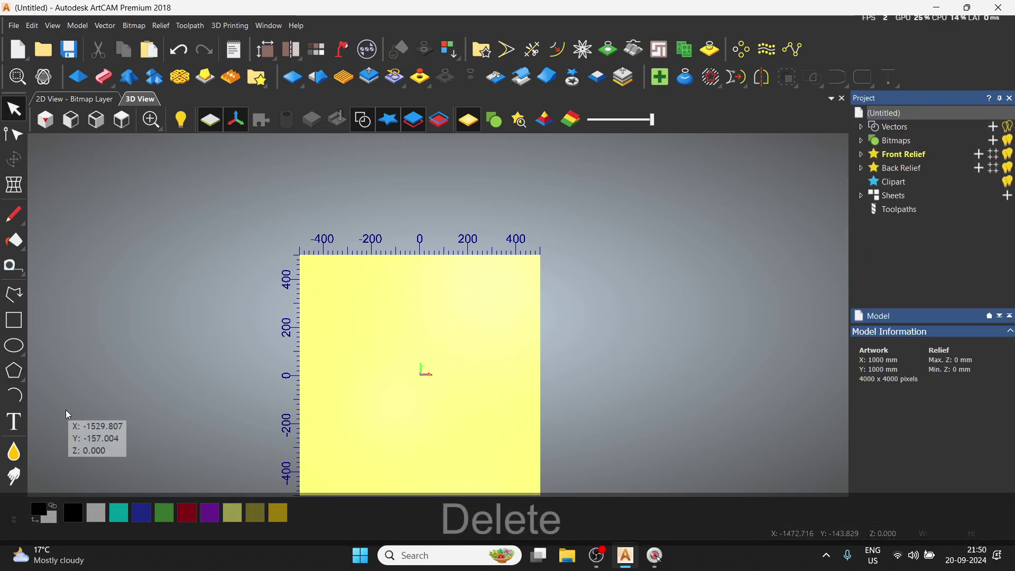
# - Place a polygon of about 516 mm radius at about X -173, Y 115, and give it 5 sides and a 45-degree angle
pyautogui.moveTo(379, 348); pyautogui.dragTo(481, 420)
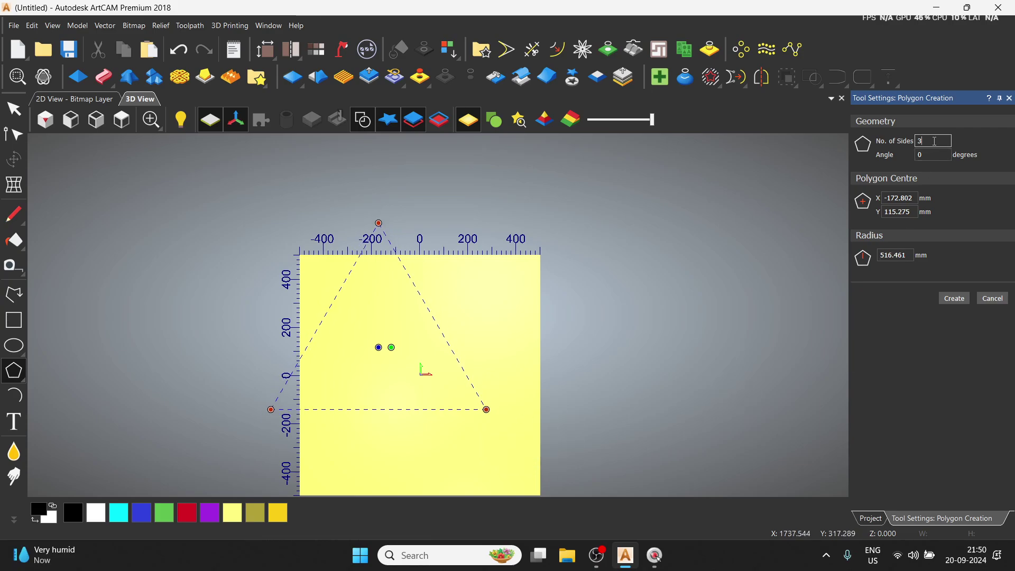
pyautogui.write('5')
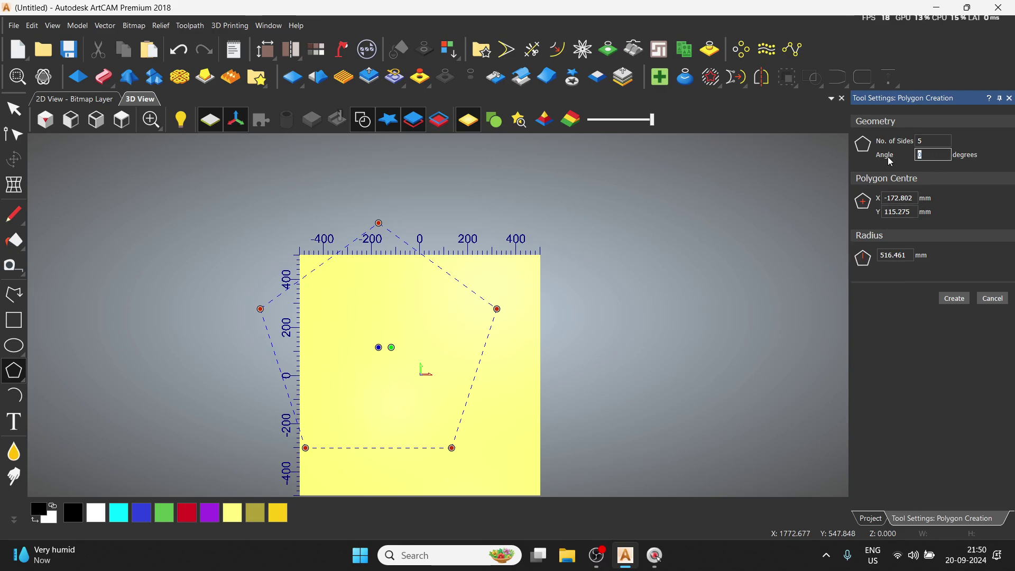
pyautogui.write('45')
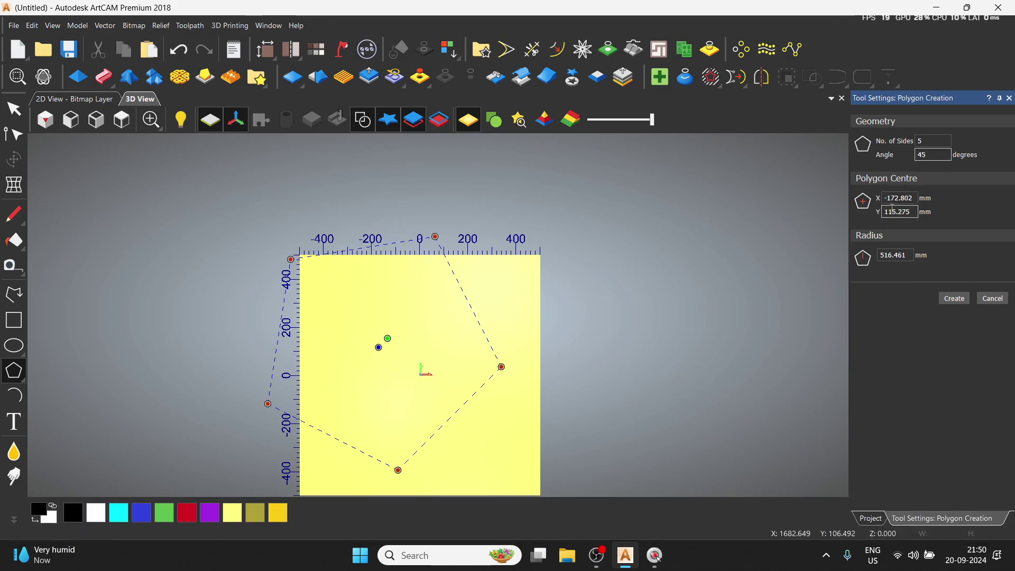
# - Centre the pentagon at X 0, Y 0, set its radius to 200 mm, and create it
pyautogui.write('0')
pyautogui.press('Tab')
pyautogui.write('0')
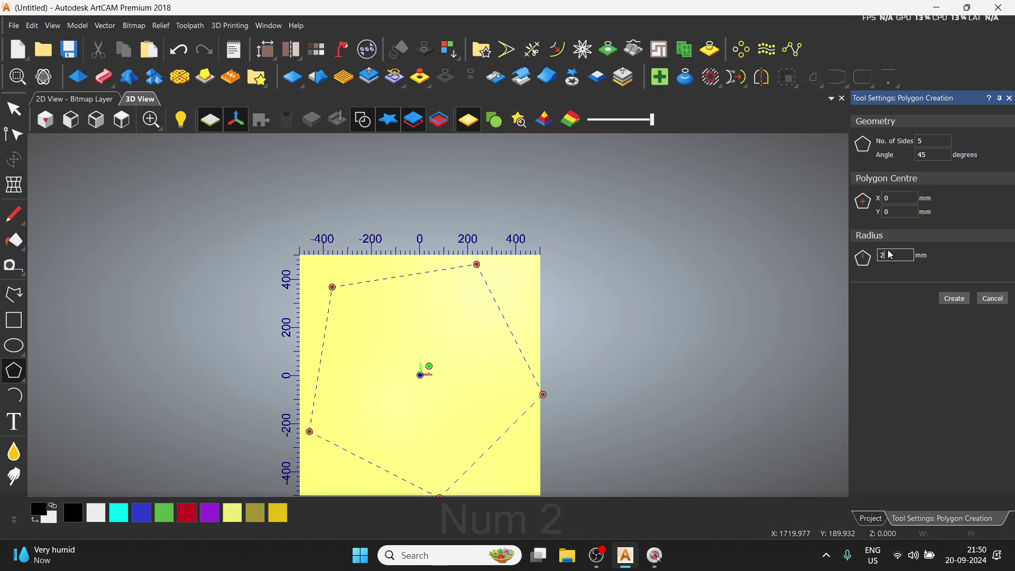
pyautogui.write('200')
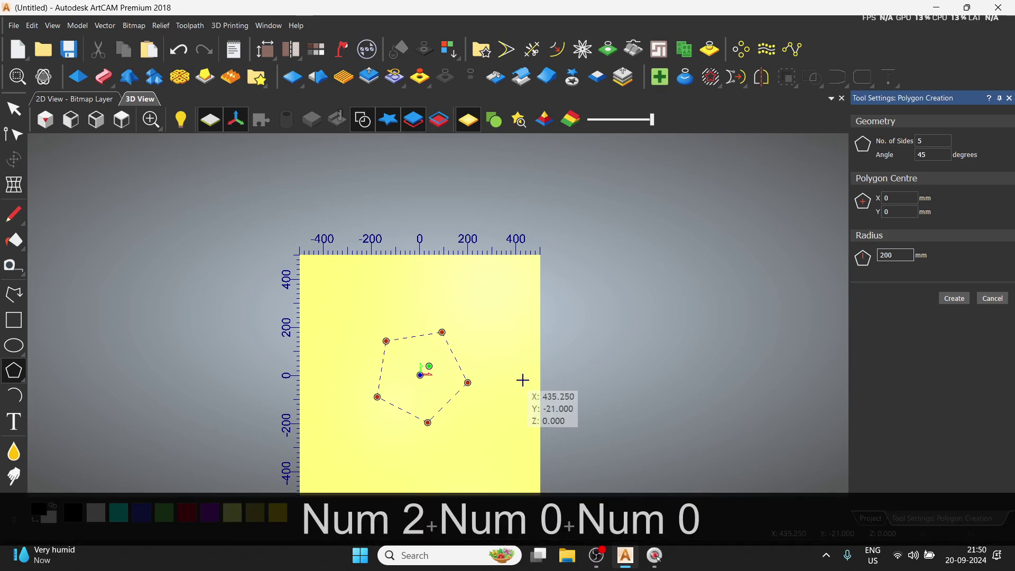
pyautogui.click(968, 299)
pyautogui.click(991, 300)
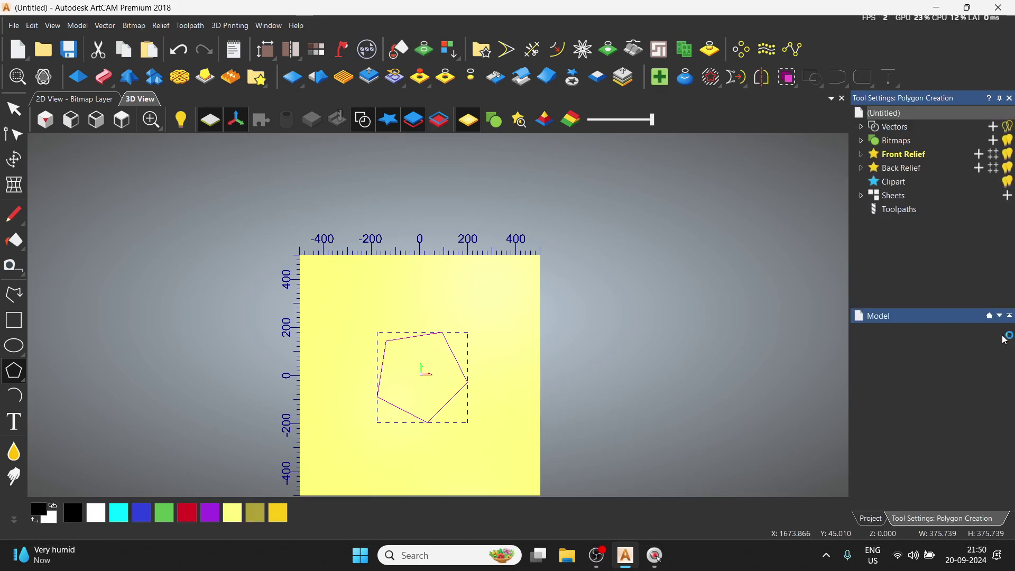
# - Delete the pentagon and place a 10-sided polygon of about 241 mm radius at about X 3, Y -21
pyautogui.moveTo(329, 306); pyautogui.dragTo(579, 443)
pyautogui.press('Delete')
pyautogui.click(14, 371)
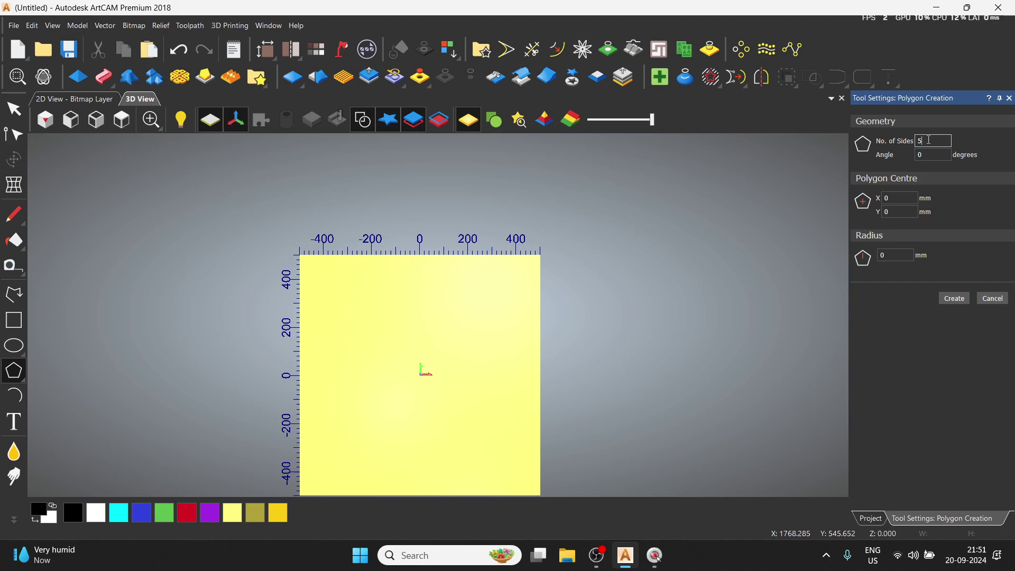
pyautogui.write('10')
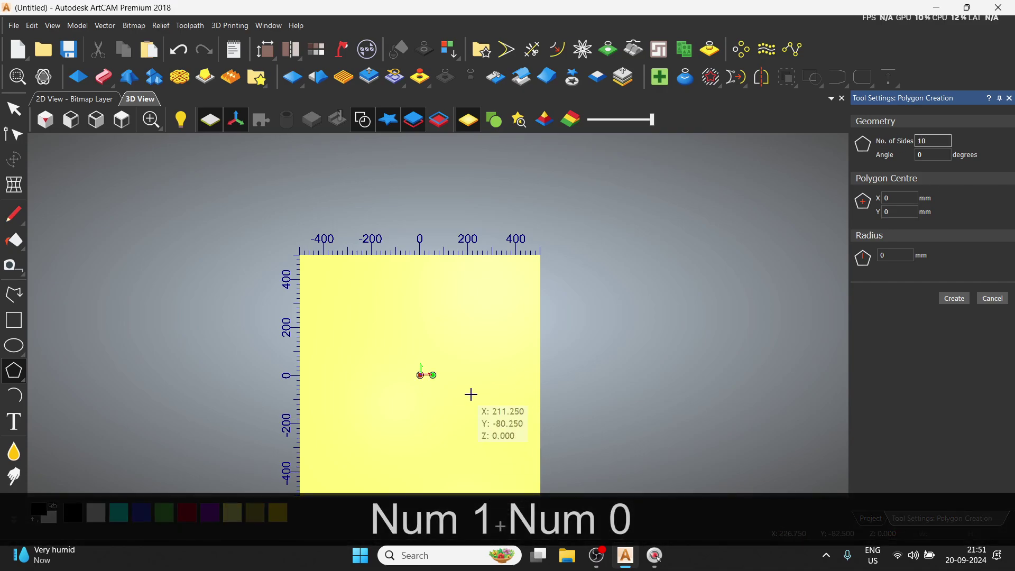
pyautogui.moveTo(421, 380); pyautogui.dragTo(451, 431)
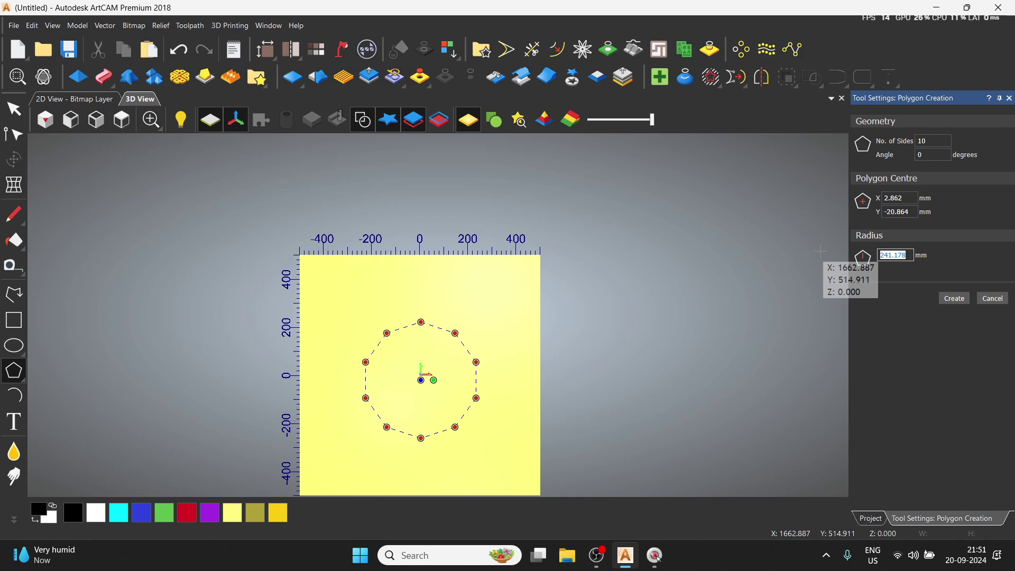
# - Set the 10-sided polygon's radius to 200 mm
pyautogui.write('200')
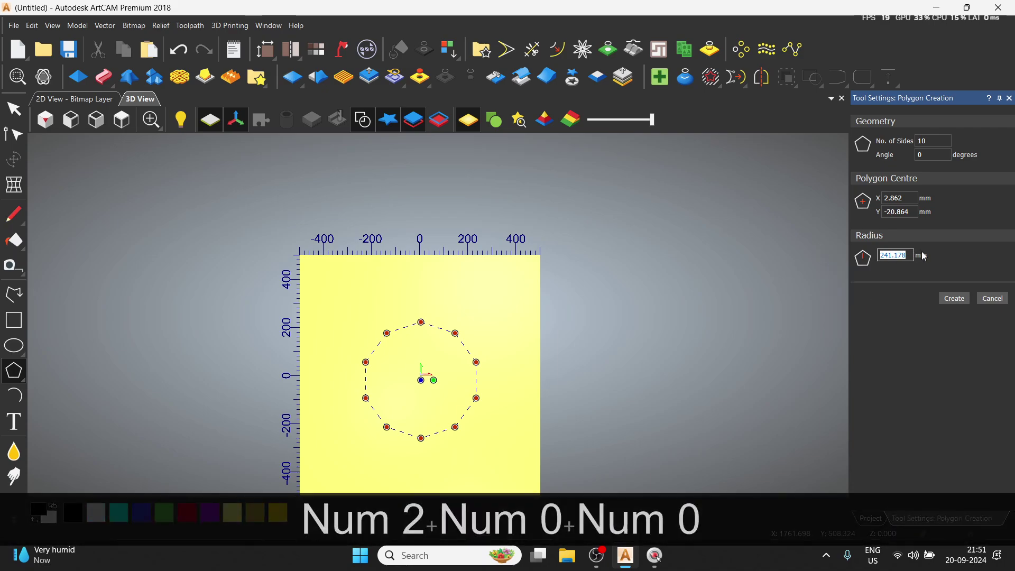
pyautogui.press('BackSpace')
pyautogui.press('BackSpace')
pyautogui.press('BackSpace')
pyautogui.press('BackSpace')
pyautogui.press('BackSpace')
pyautogui.press('BackSpace')
pyautogui.press('BackSpace')
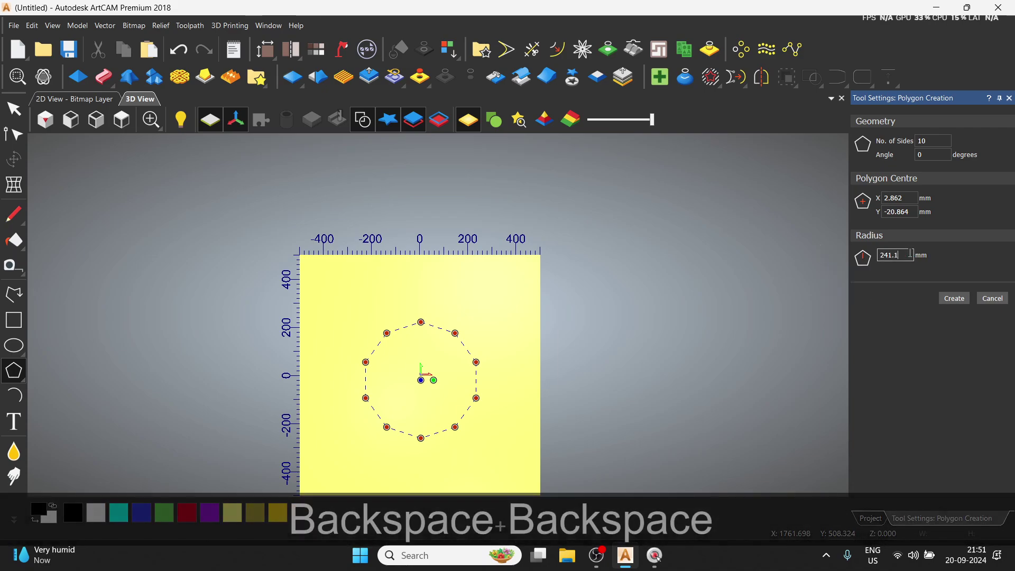
pyautogui.write('200')
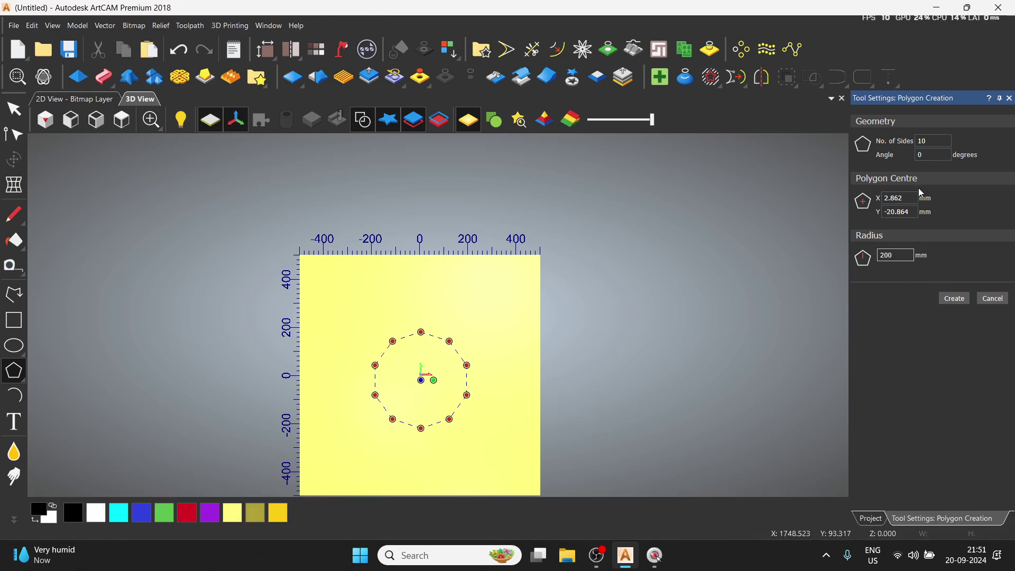
# - Centre the 10-sided polygon at X 0, Y 0
pyautogui.doubleClick(916, 198)
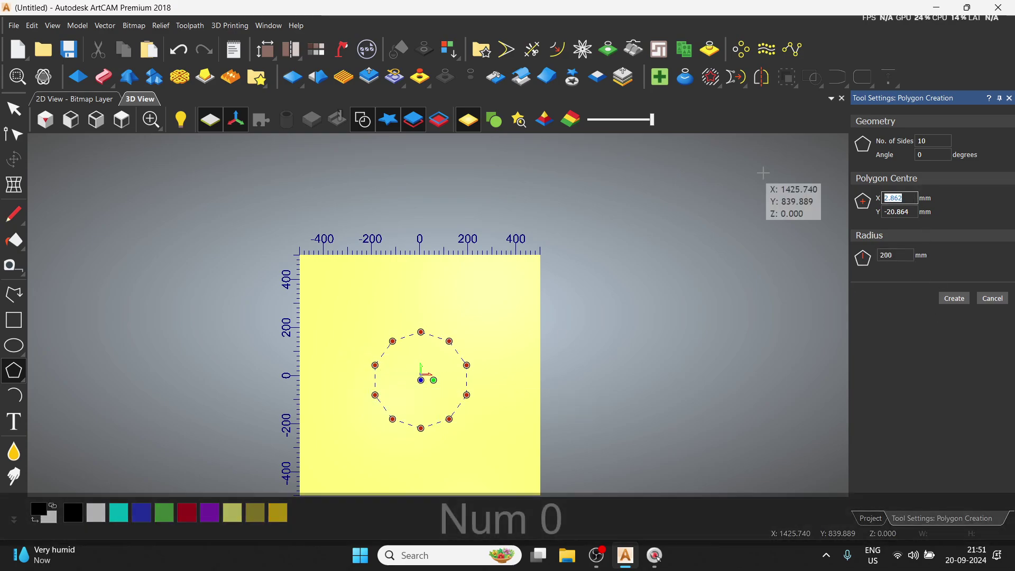
pyautogui.press('KP_0')
pyautogui.press('BackSpace')
pyautogui.press('BackSpace')
pyautogui.press('BackSpace')
pyautogui.press('BackSpace')
pyautogui.press('BackSpace')
pyautogui.write('0')
pyautogui.press('Tab')
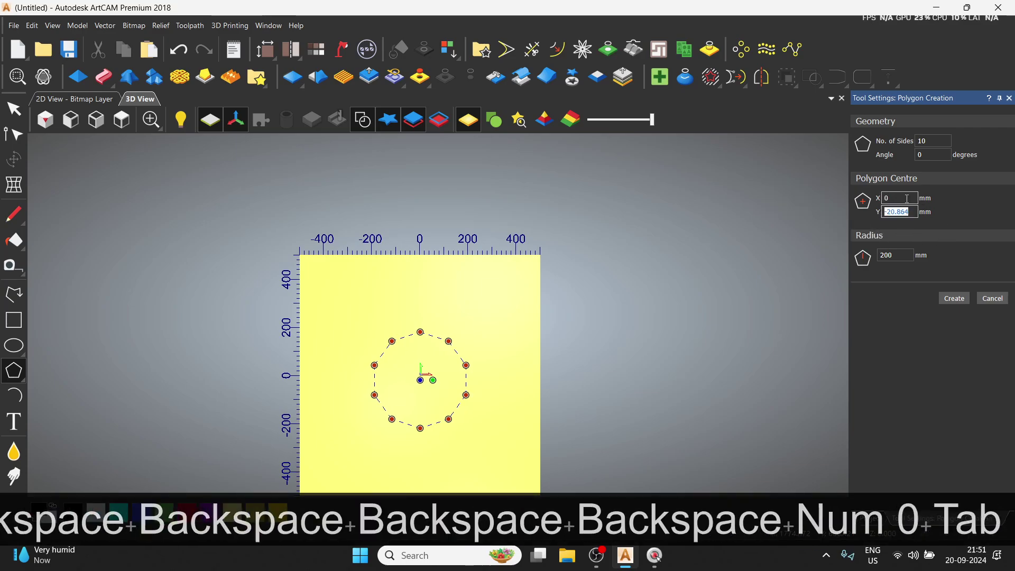
pyautogui.write('0')
# - Change the polygon to 7 sides, create it, and finish polygon creation
pyautogui.doubleClick(933, 140)
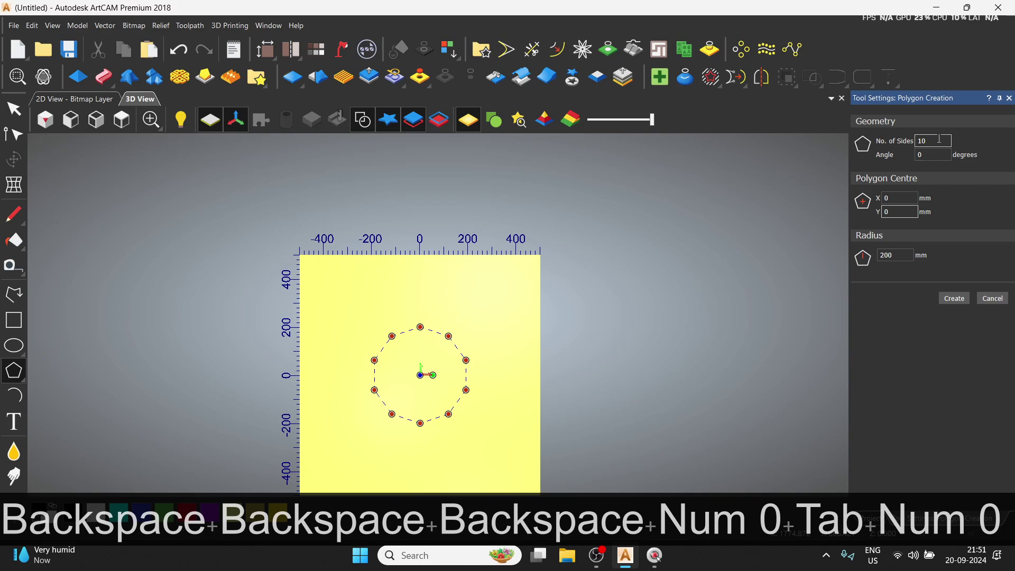
pyautogui.write('7')
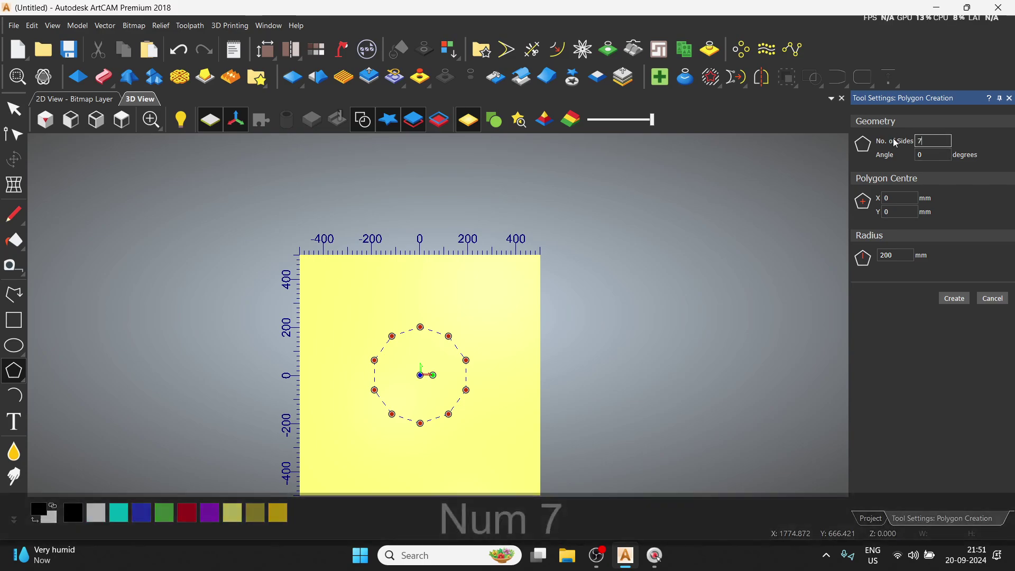
pyautogui.scroll(2, 411, 383)
pyautogui.scroll(1, 411, 382)
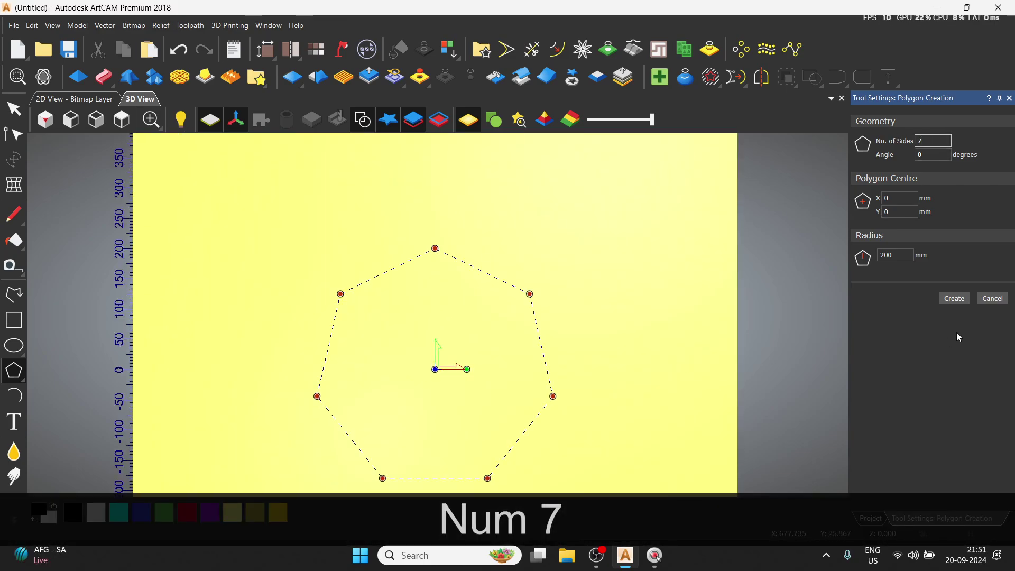
pyautogui.click(955, 298)
pyautogui.click(1003, 305)
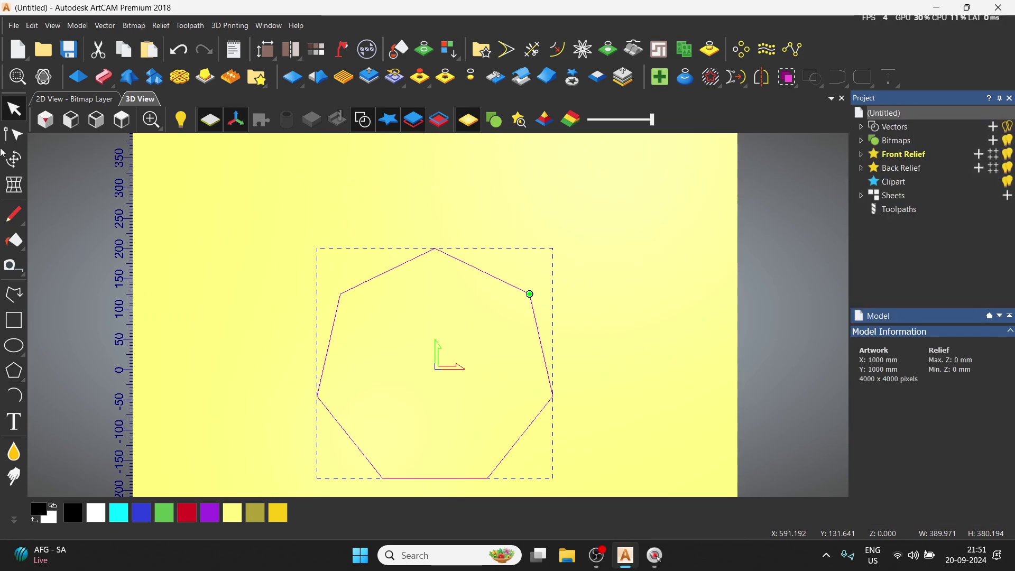
# - Delete the seven-sided polygon to clear the model
pyautogui.scroll(-3, 358, 337)
pyautogui.moveTo(329, 273); pyautogui.dragTo(553, 443)
pyautogui.press('Delete')
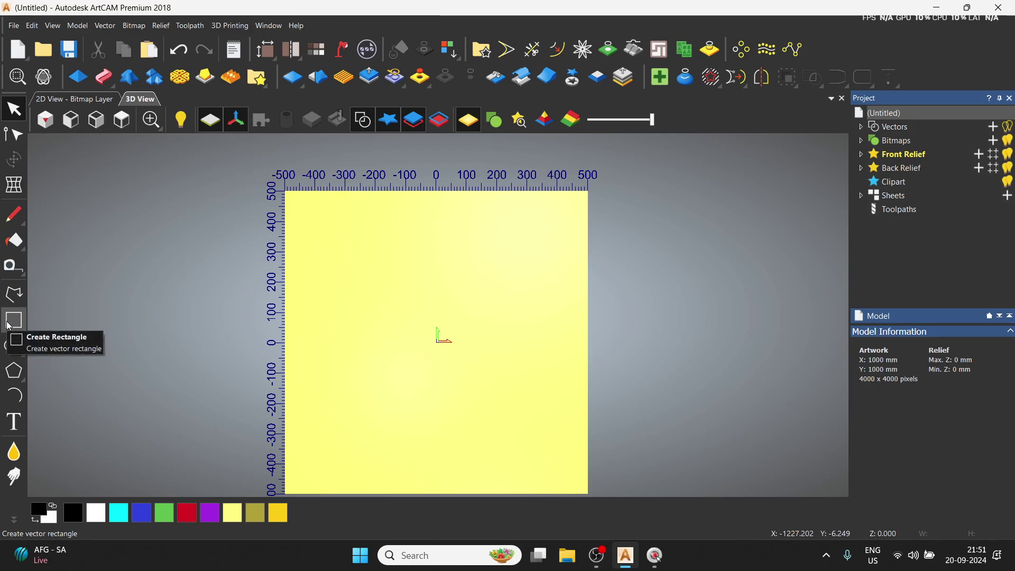
# - Draw a clockwise Radius - Start - End arc of 200 mm radius from about X -275, Y -119 to about X 125, Y -113
pyautogui.moveTo(14, 347)
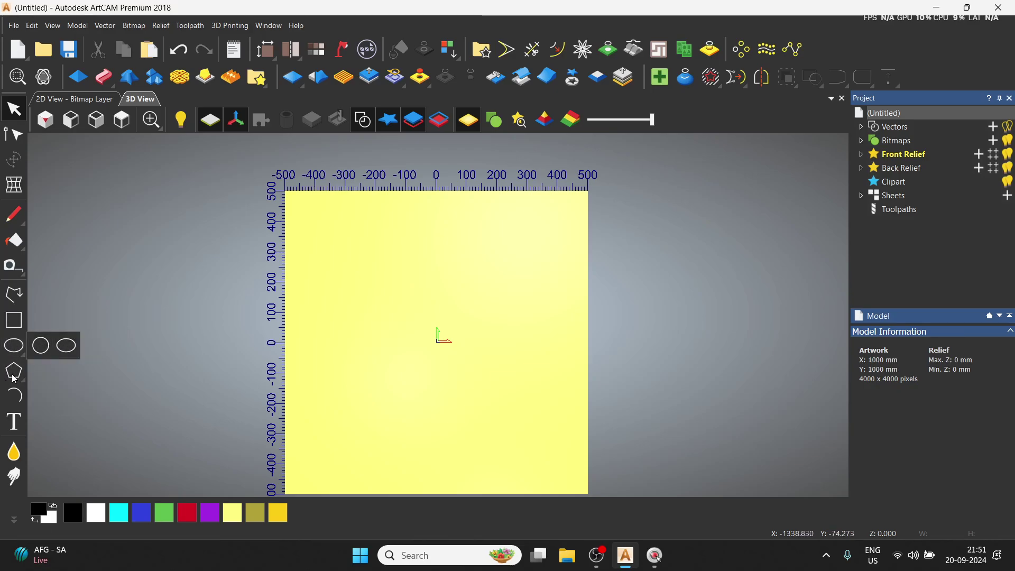
pyautogui.moveTo(14, 377)
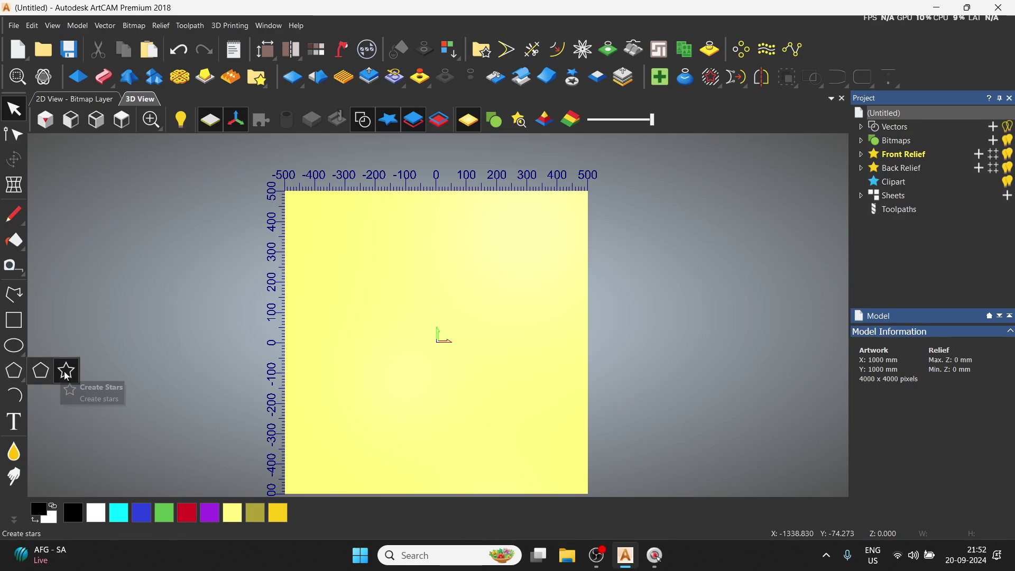
pyautogui.click(14, 396)
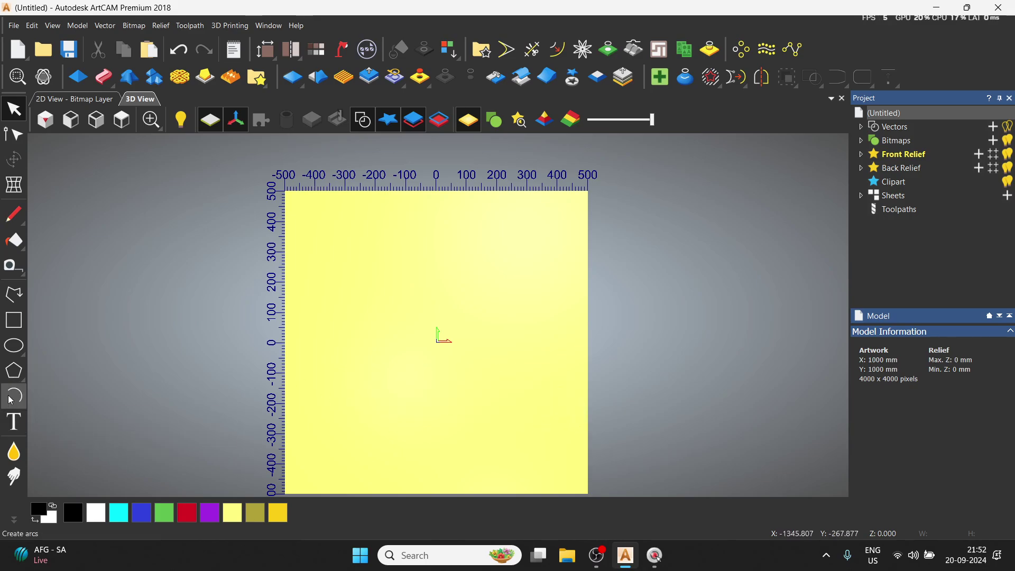
pyautogui.click(353, 379)
pyautogui.click(474, 377)
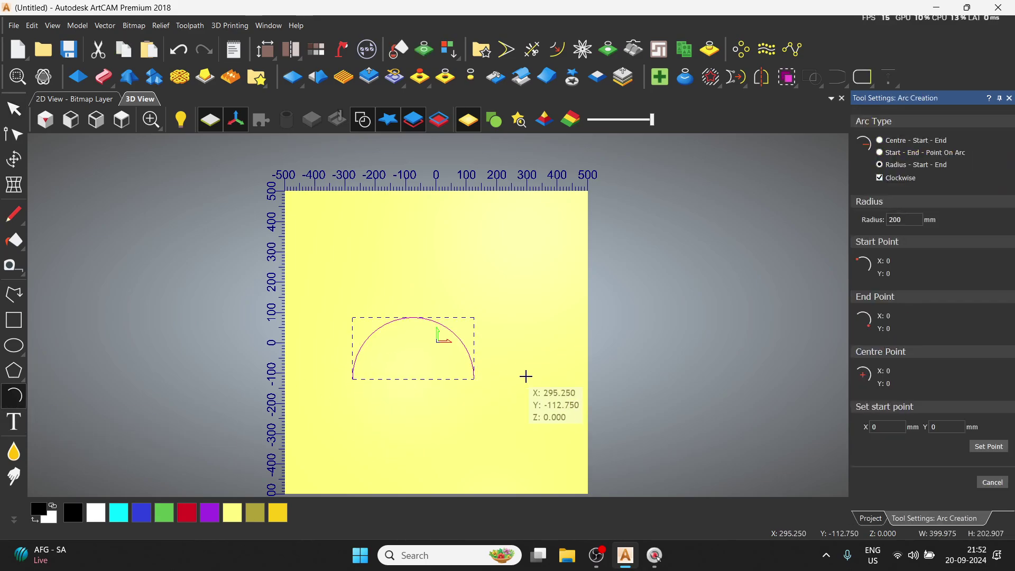